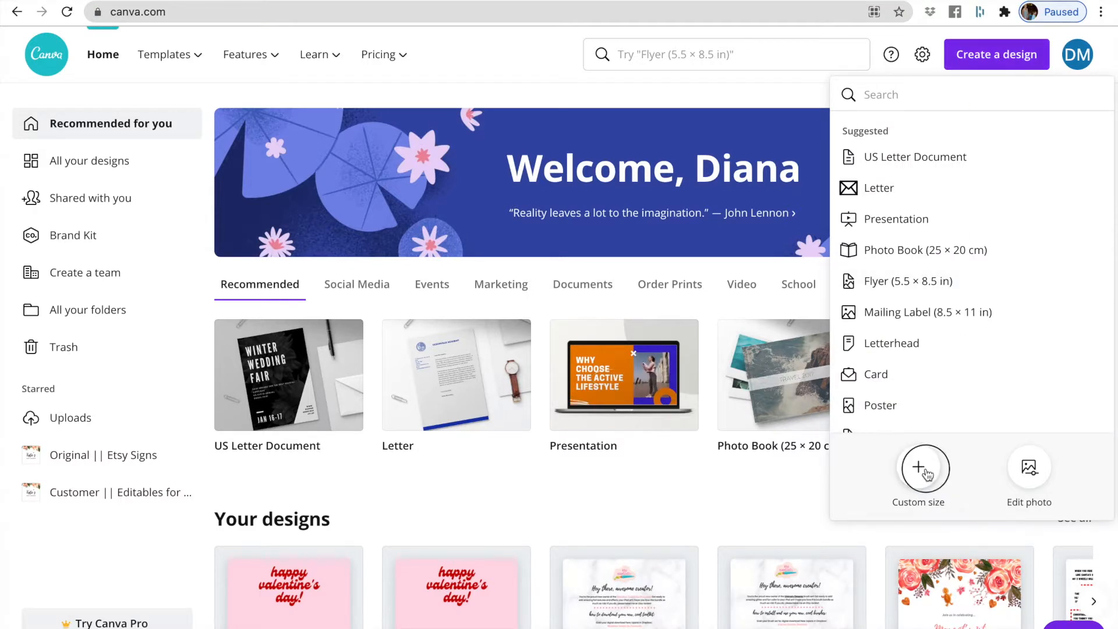
Step: Start a custom-size design, enter 2.5 as width and 3.5 as height, and switch the unit to inches
click(925, 473)
text(2)
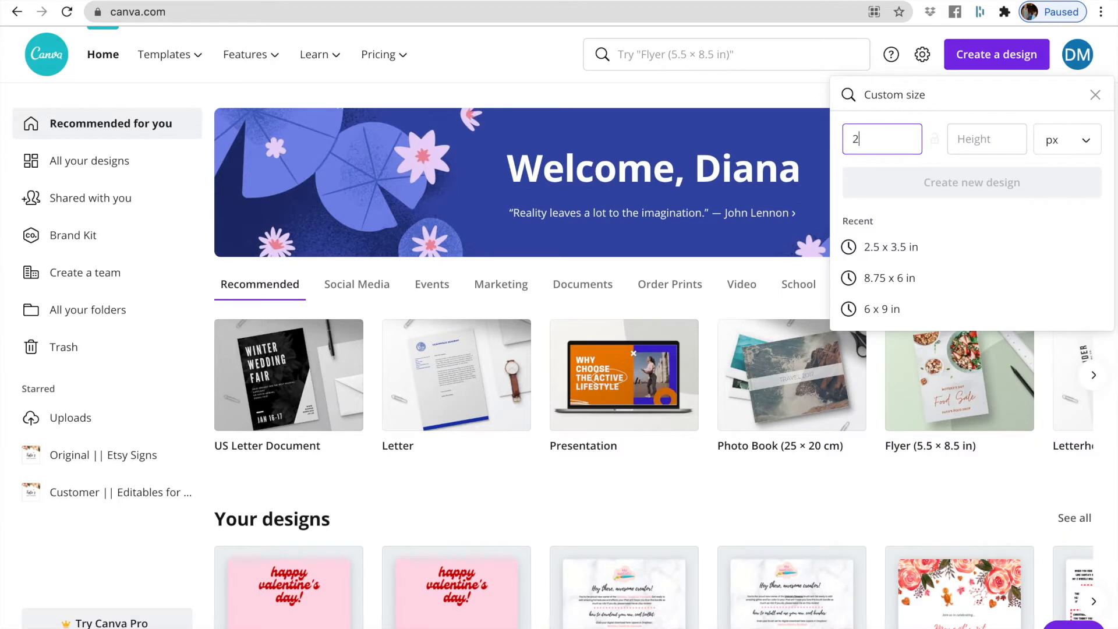
text(.5)
click(975, 140)
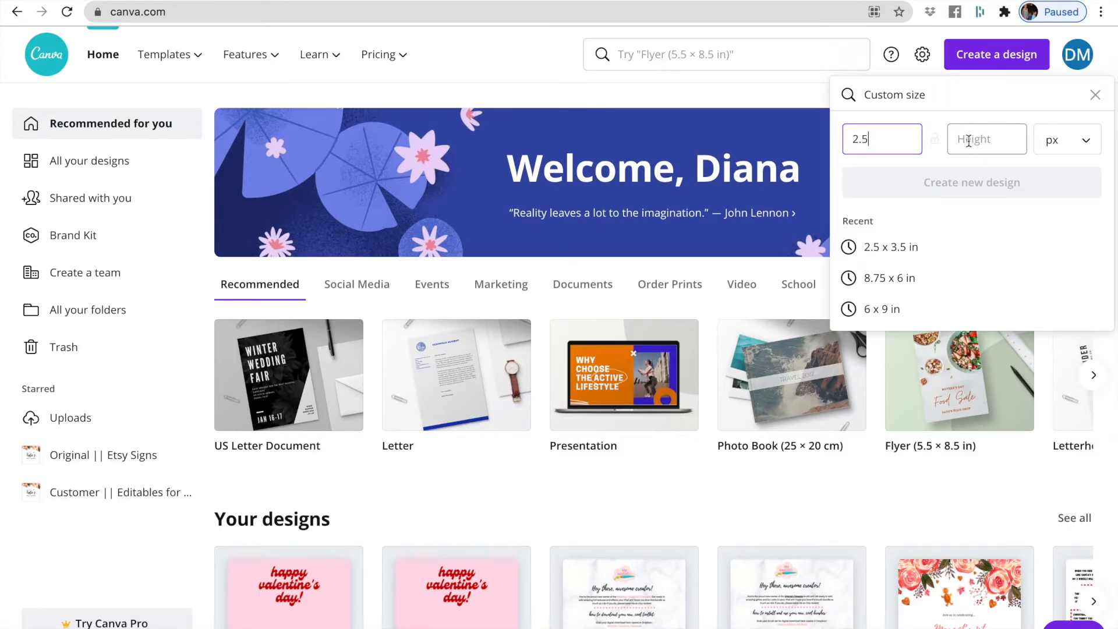
text(3.5)
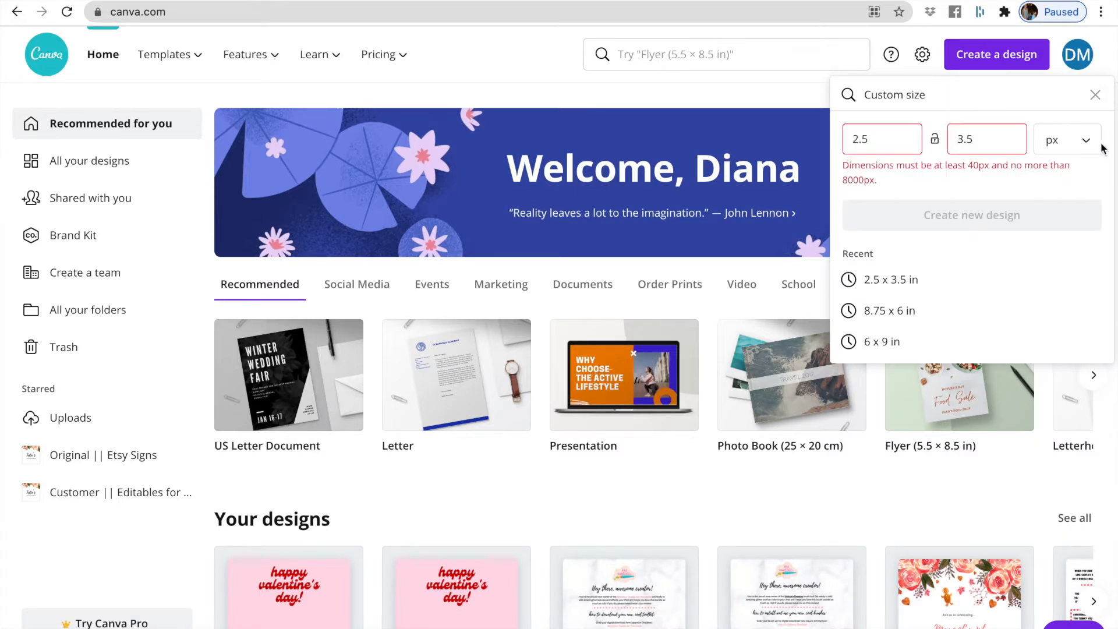
click(1083, 143)
click(1049, 173)
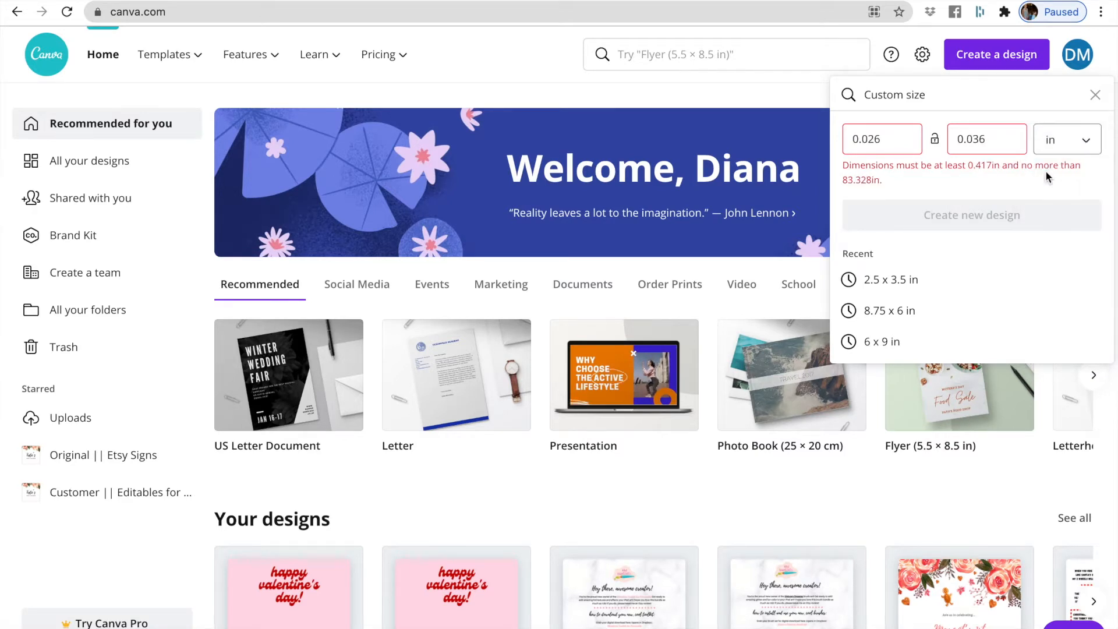
Step: Set the custom dimensions to 2.5 in wide by 3.5 in high and create the new design
click(907, 136)
double_click(908, 136)
text(2.5)
drag(1004, 137, 943, 140)
text(3.5)
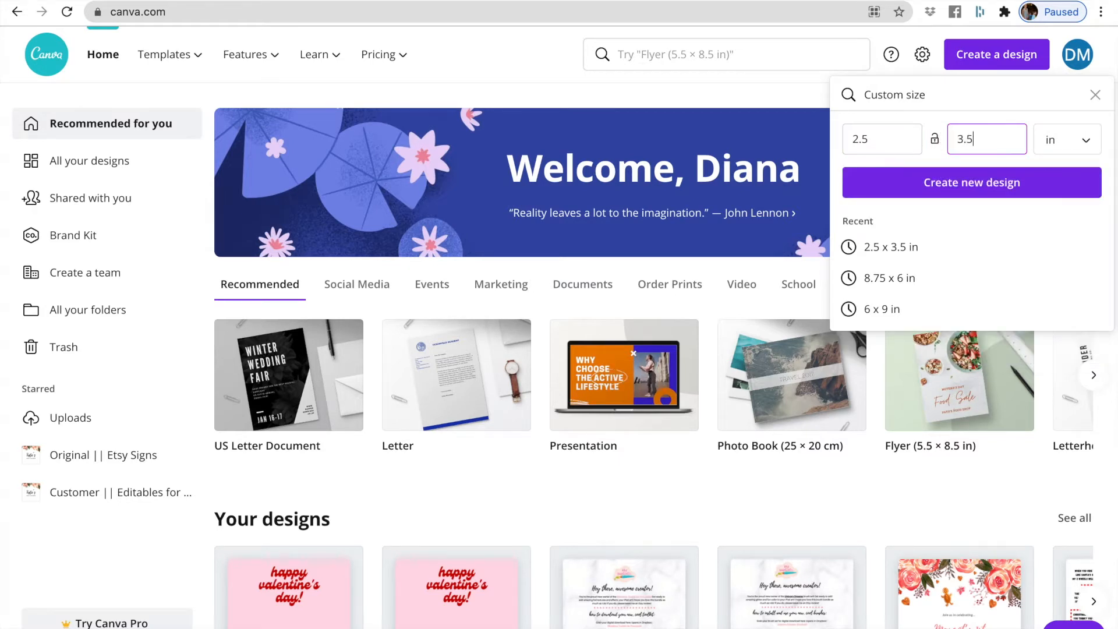
click(966, 182)
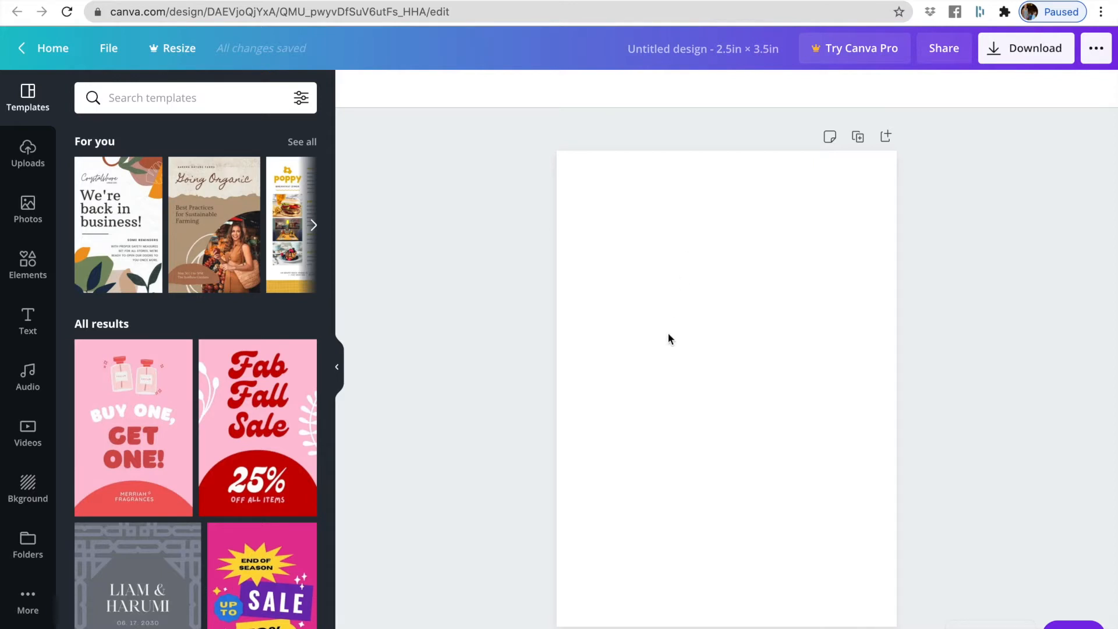
scroll(201, 337, down, 3)
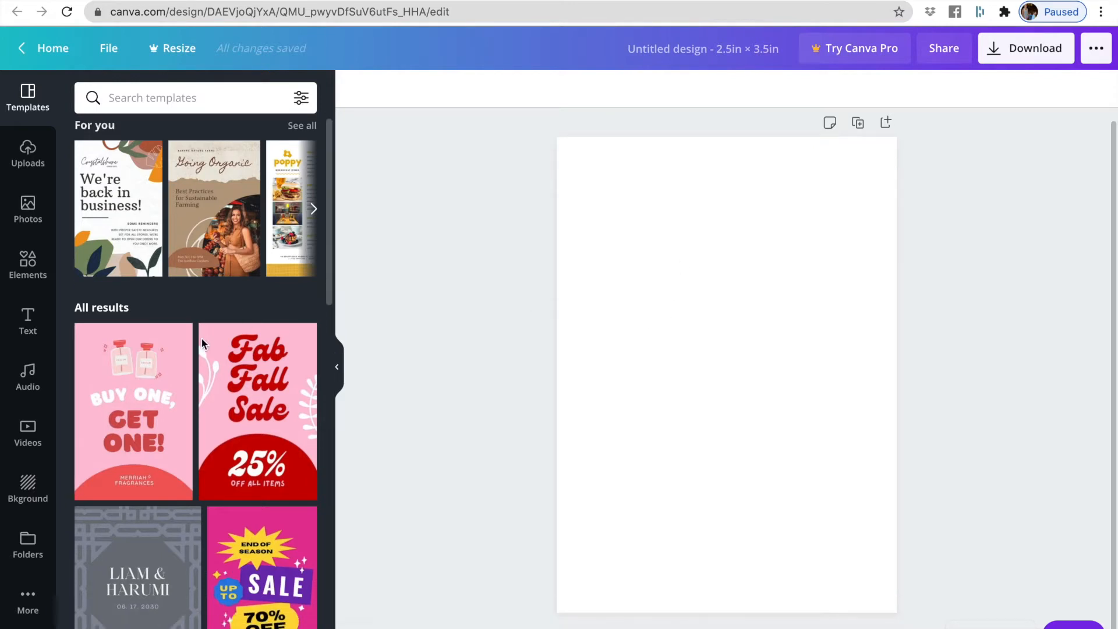
scroll(203, 344, down, 2)
scroll(201, 341, up, 3)
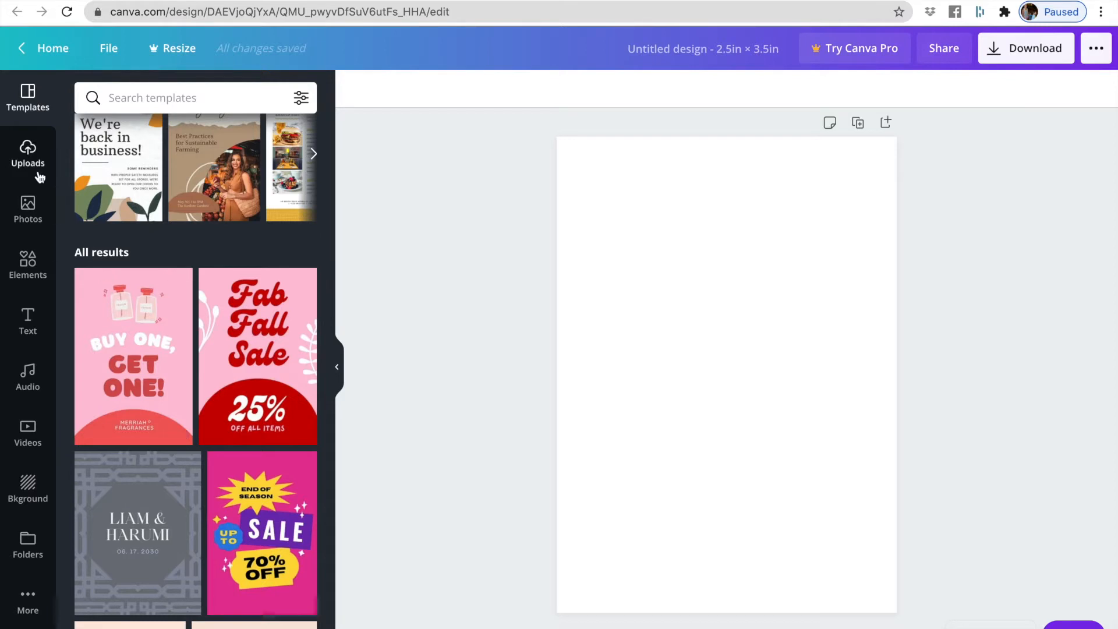
Step: Apply the free white marble background to the blank page
click(39, 485)
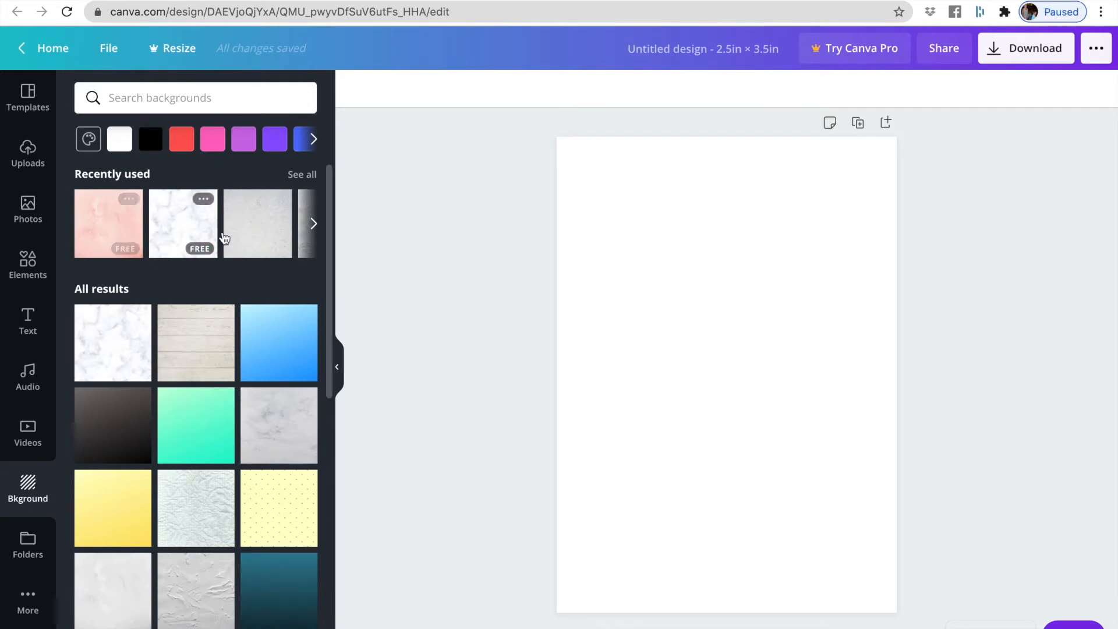
scroll(227, 382, down, 1)
scroll(227, 382, down, 10)
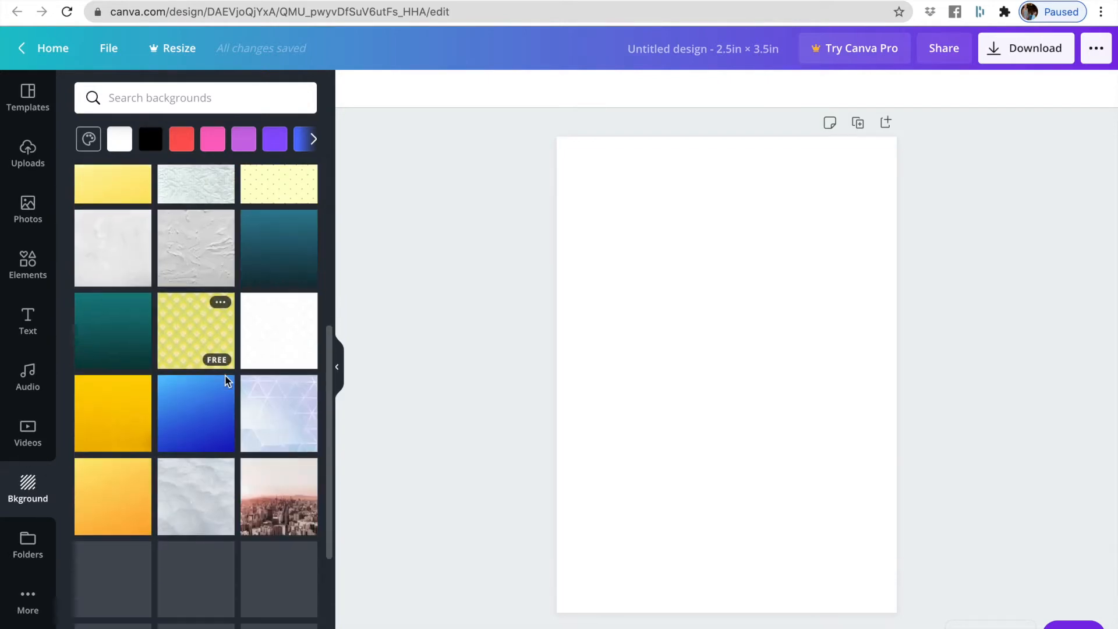
scroll(226, 379, up, 10)
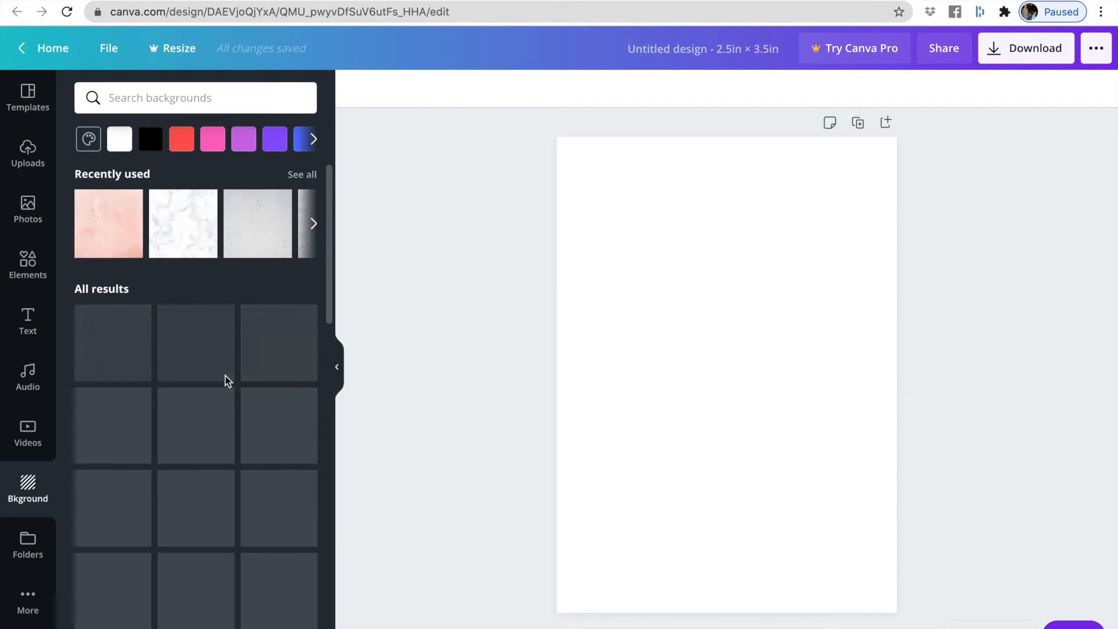
click(117, 352)
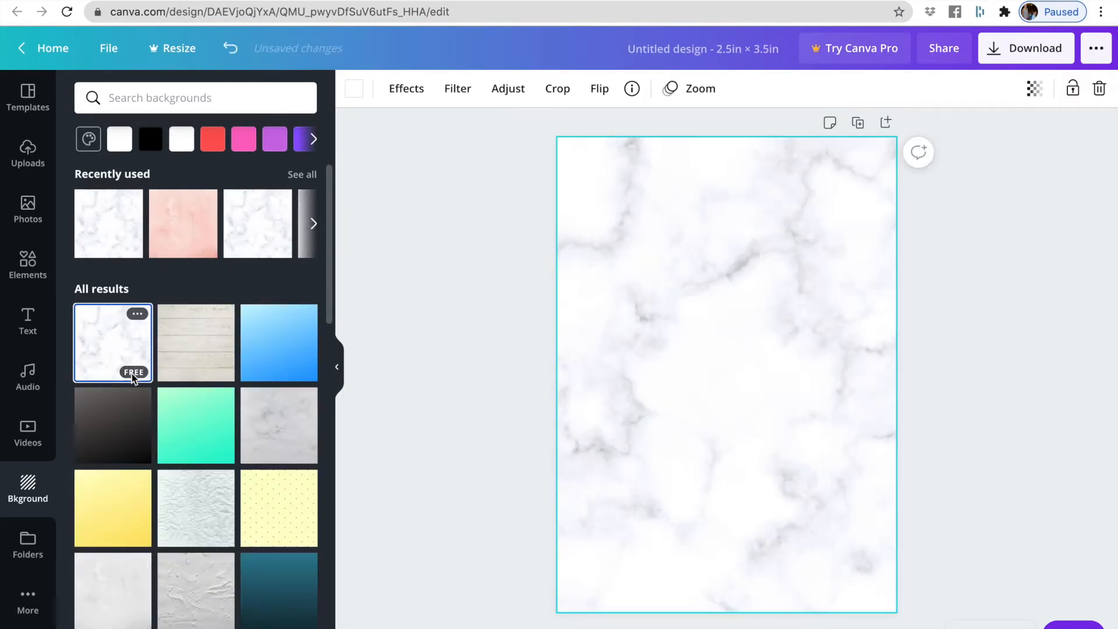
scroll(204, 404, down, 10)
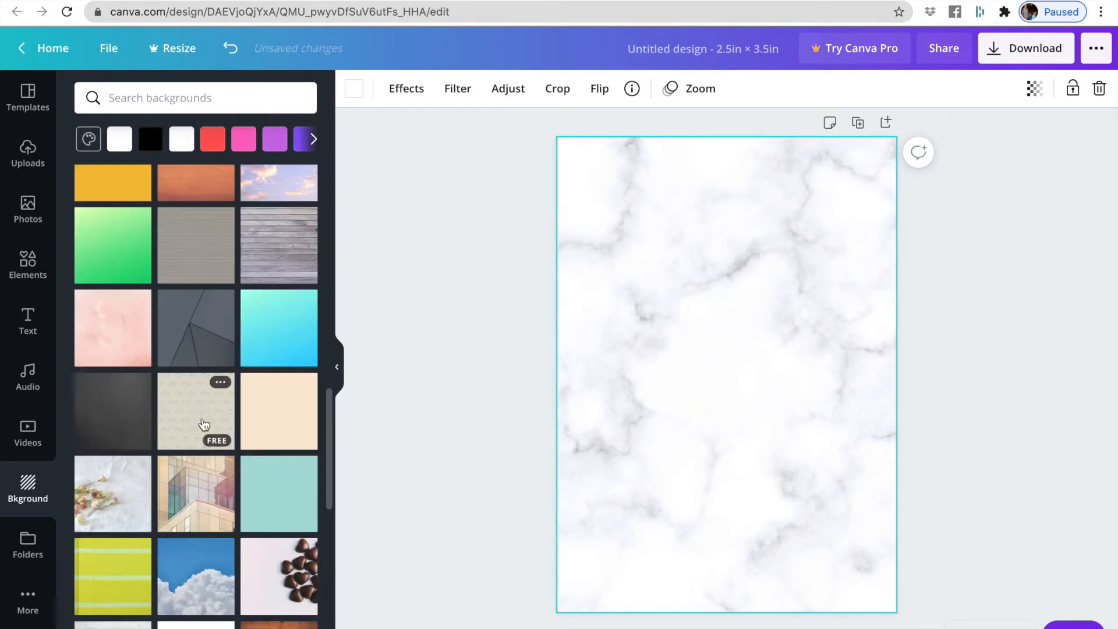
scroll(205, 448, down, 10)
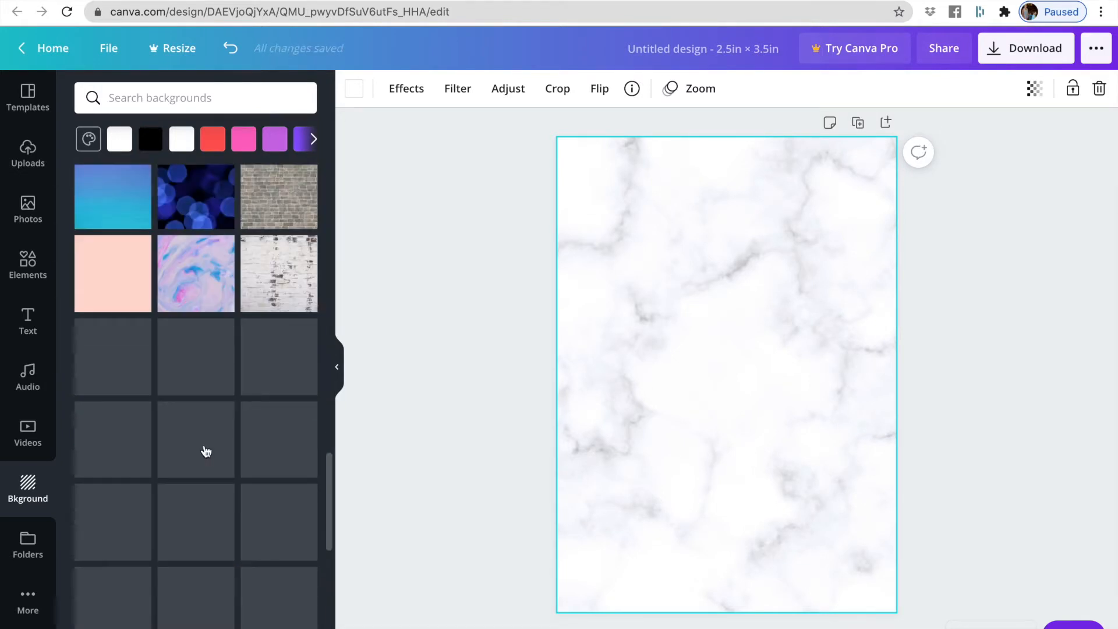
scroll(192, 443, down, 5)
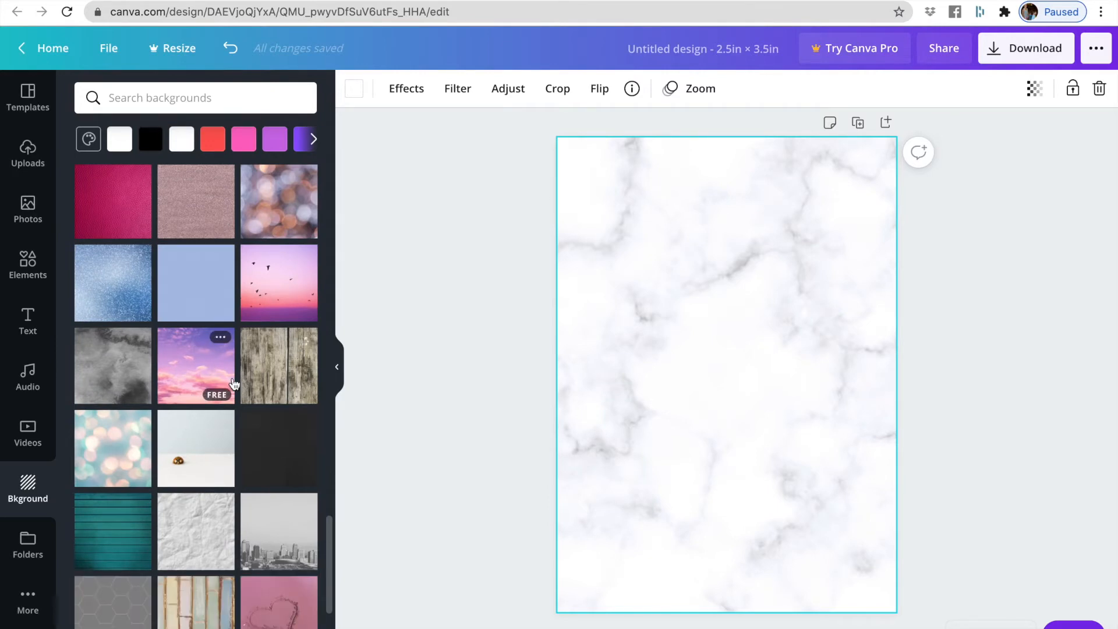
scroll(233, 383, down, 5)
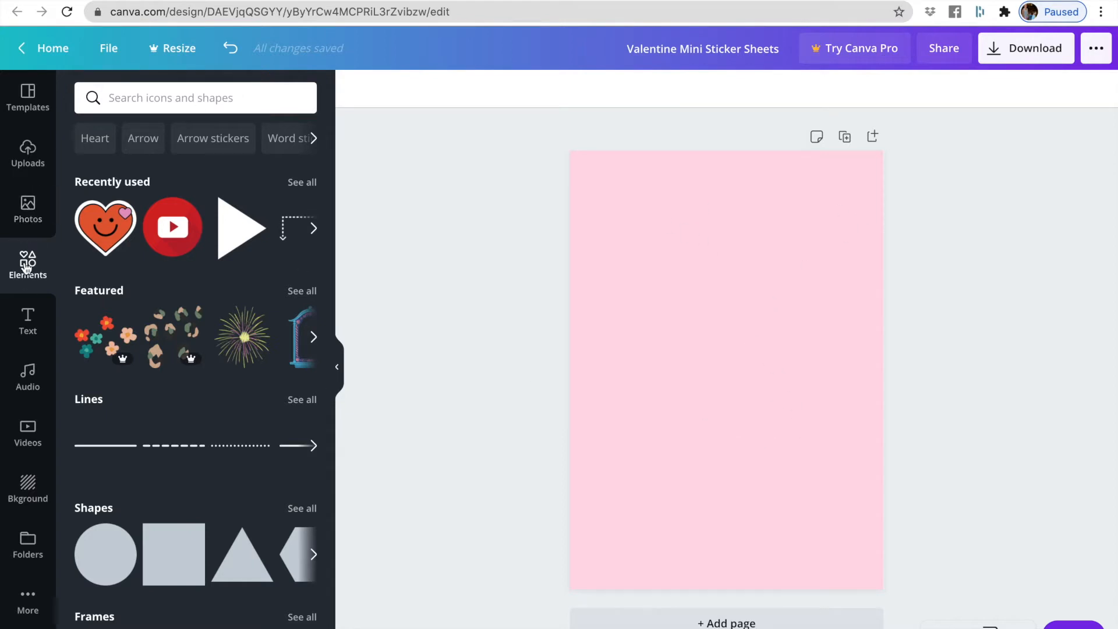
Step: Search the elements library for heart stickers
click(142, 97)
text(hea)
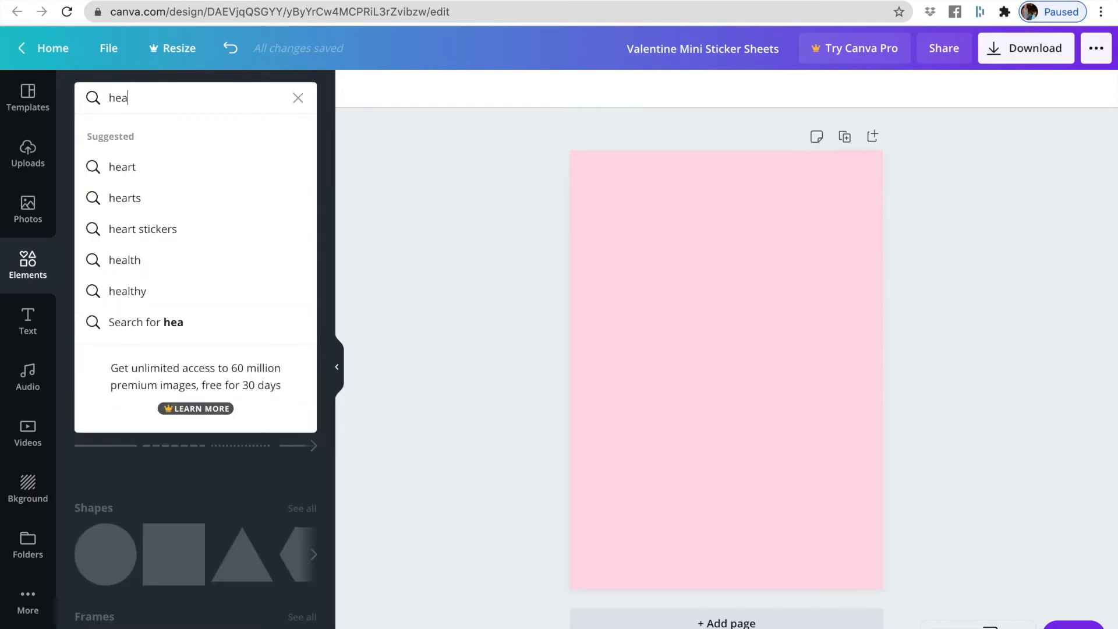
text(rt)
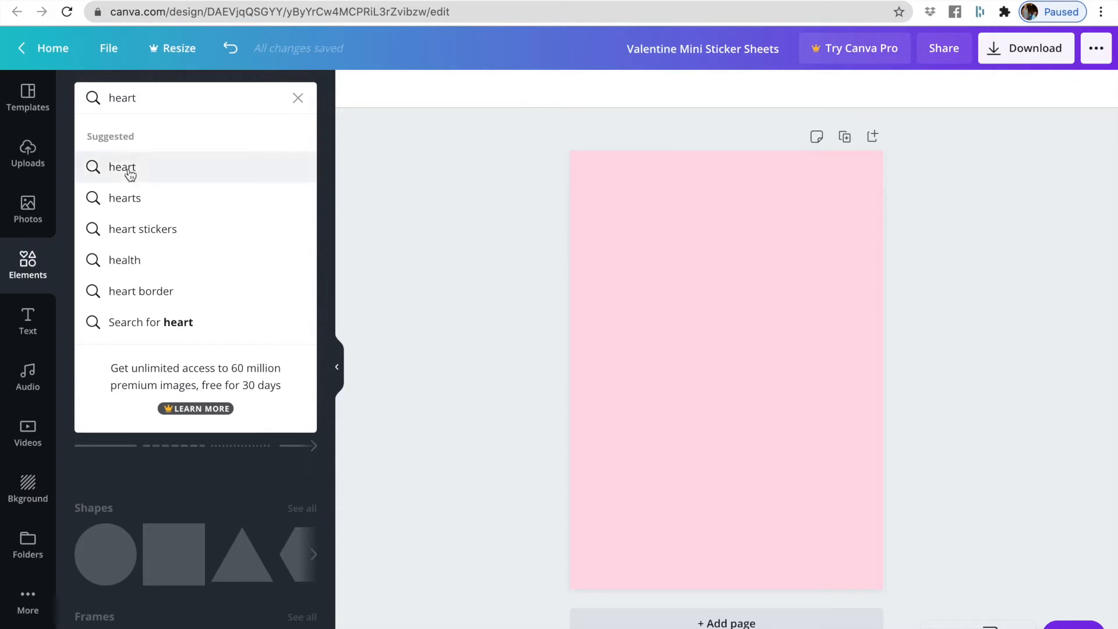
click(133, 228)
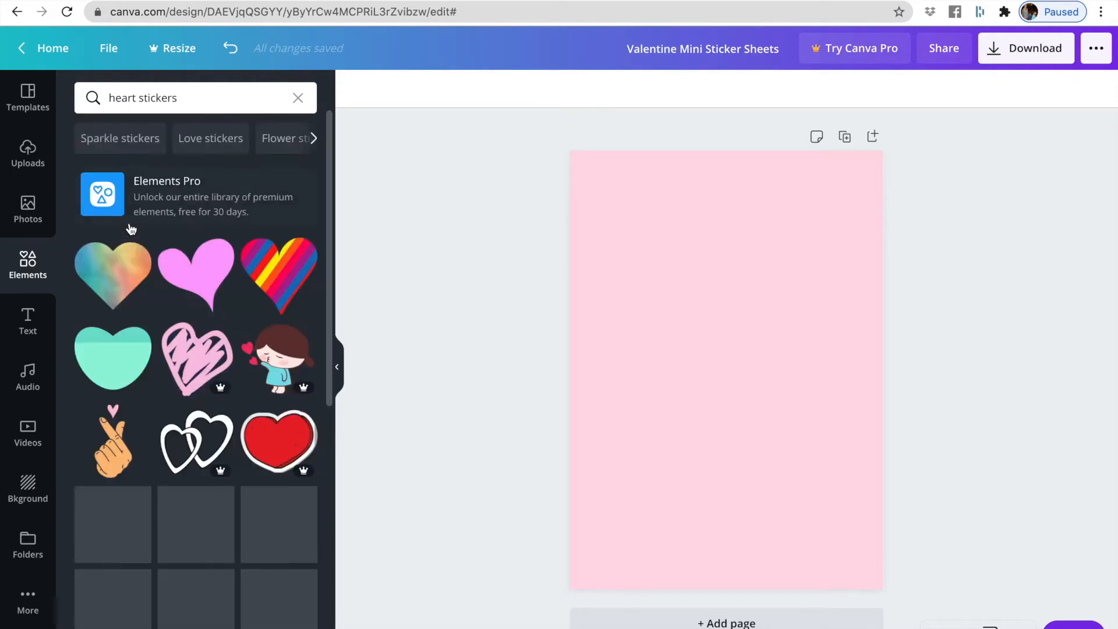
Step: Add the free orange smiling heart sticker with the small pink heart from the results to the pink page
scroll(190, 427, down, 1)
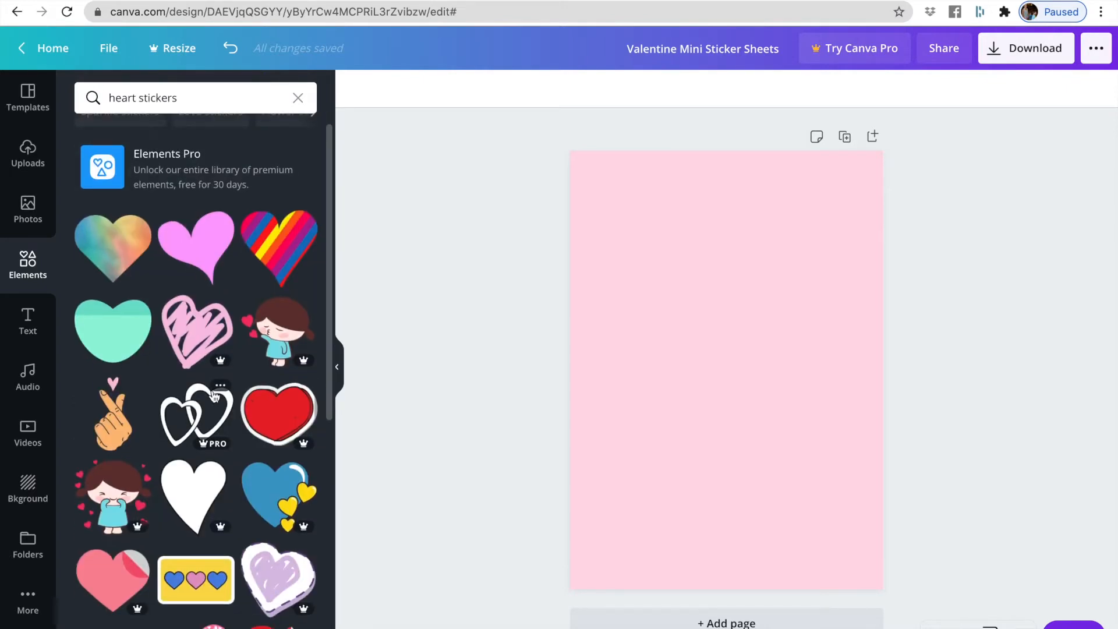
mouse_move(218, 360)
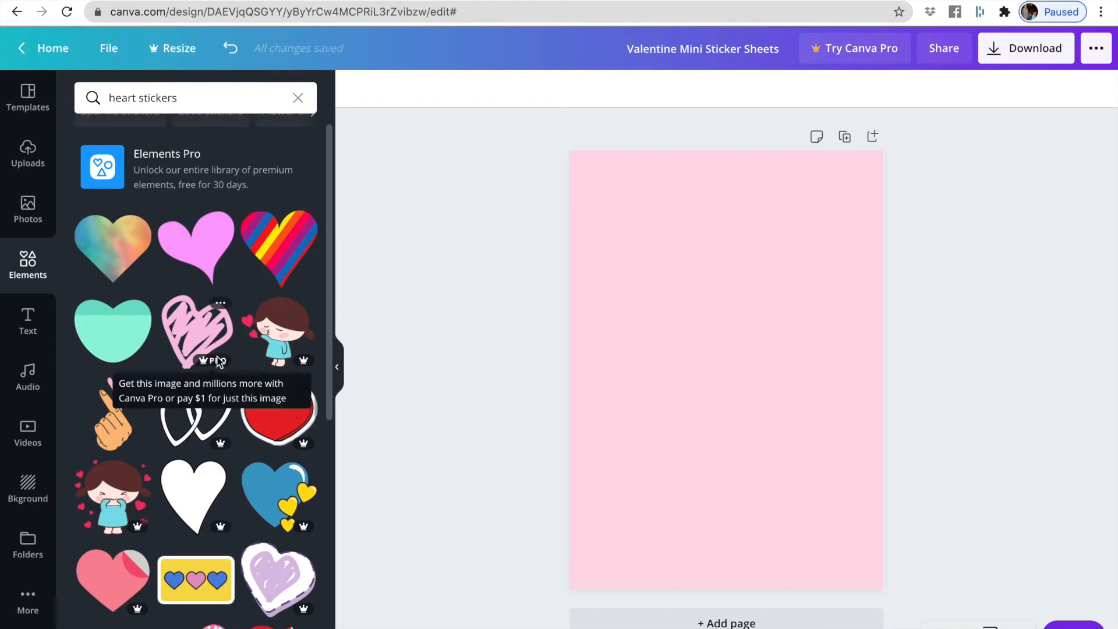
scroll(217, 366, down, 3)
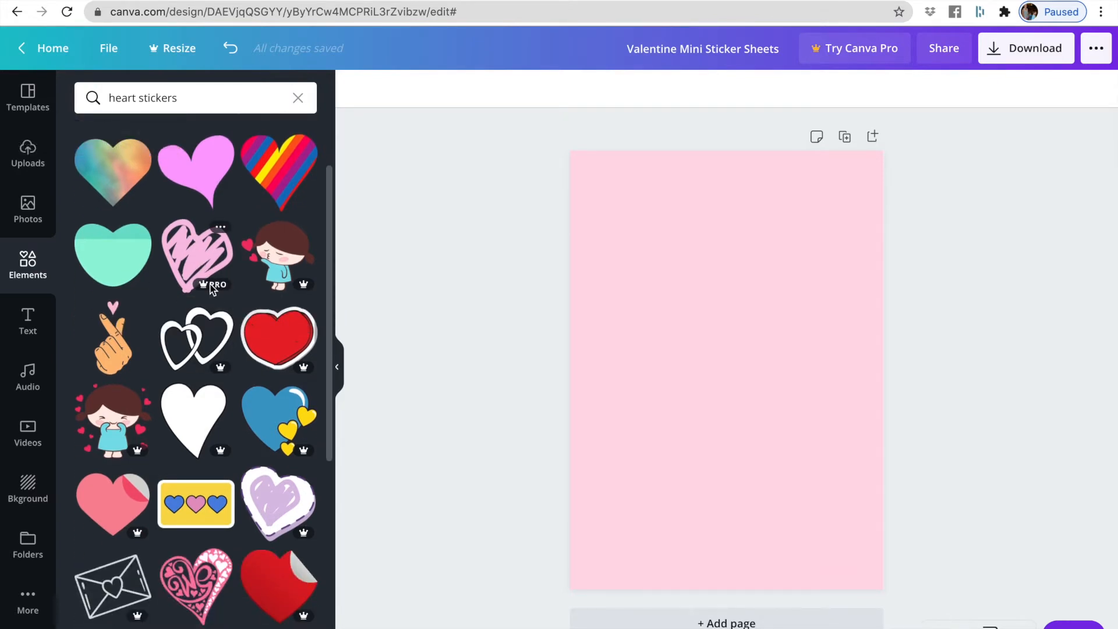
mouse_move(213, 290)
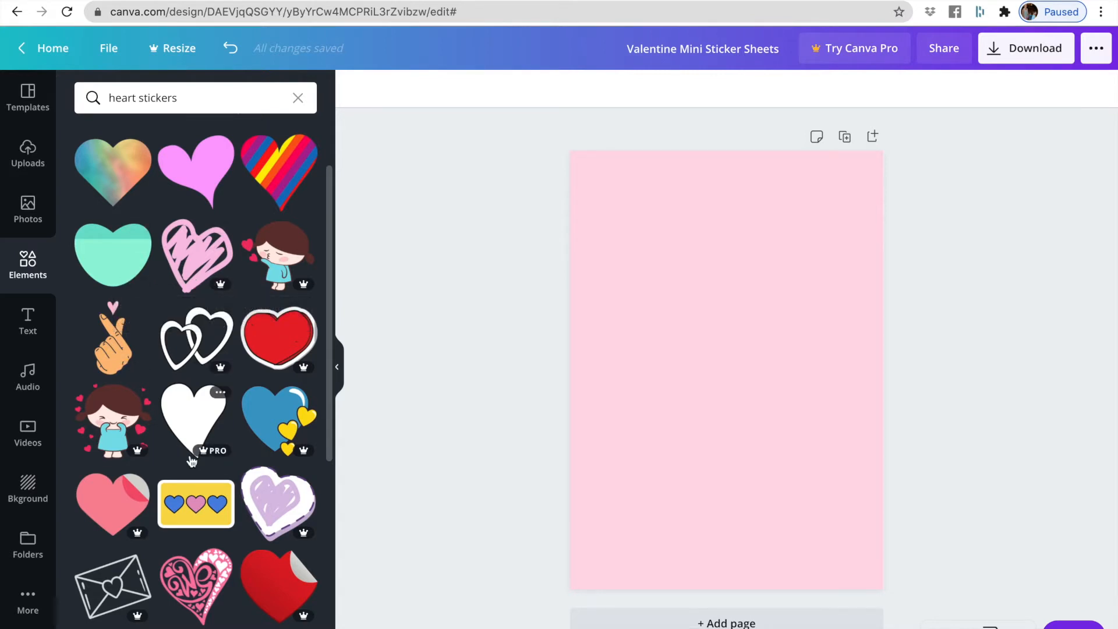
scroll(198, 477, down, 7)
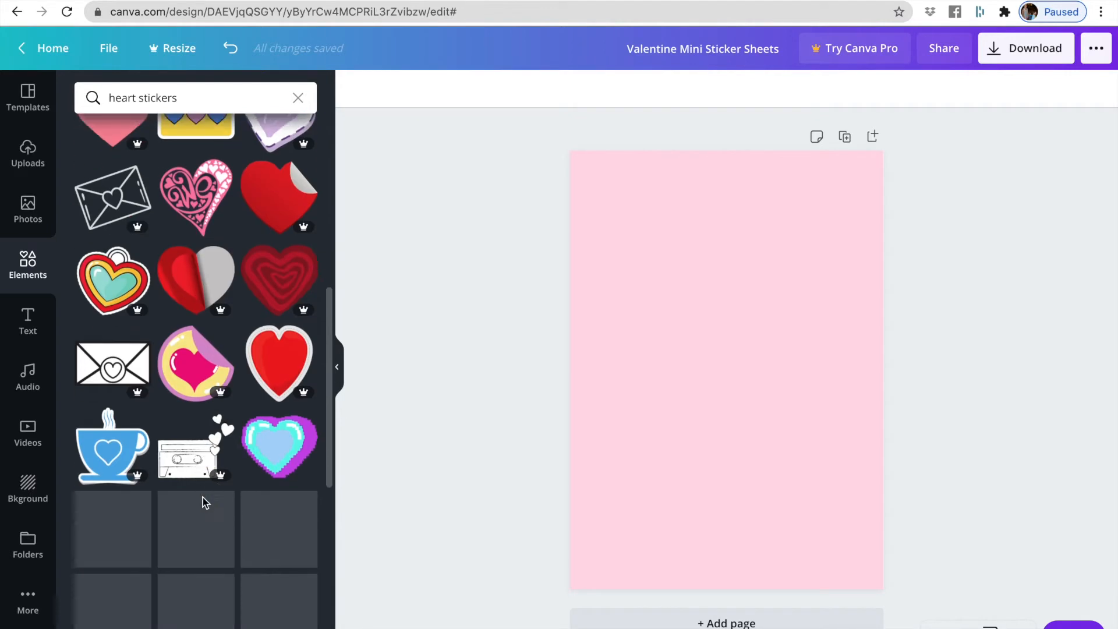
scroll(202, 497, down, 1)
scroll(202, 477, down, 2)
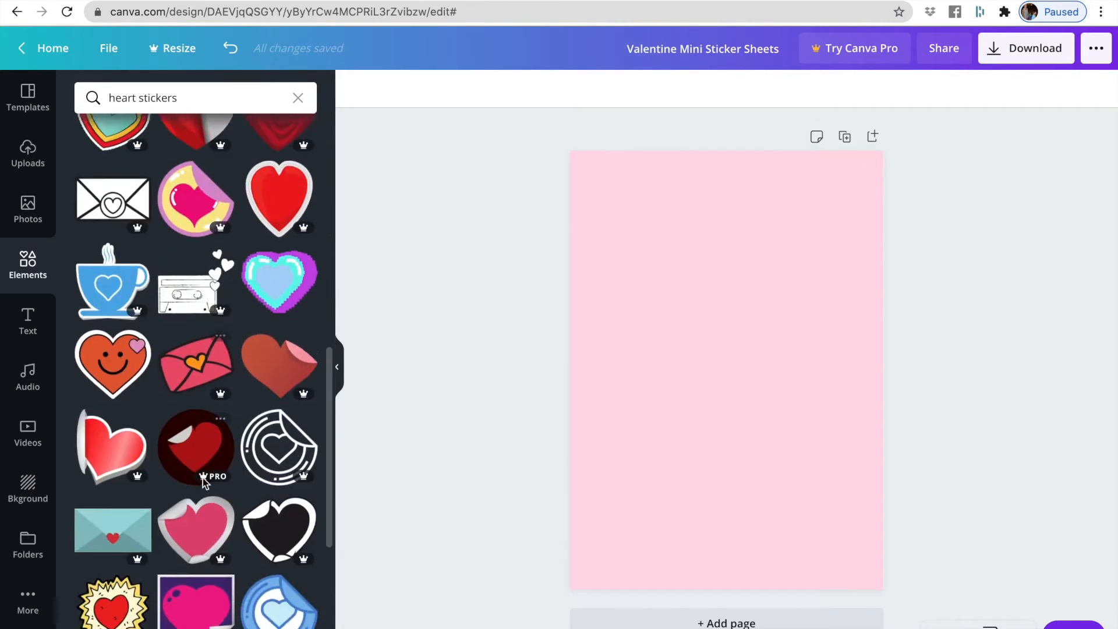
click(116, 353)
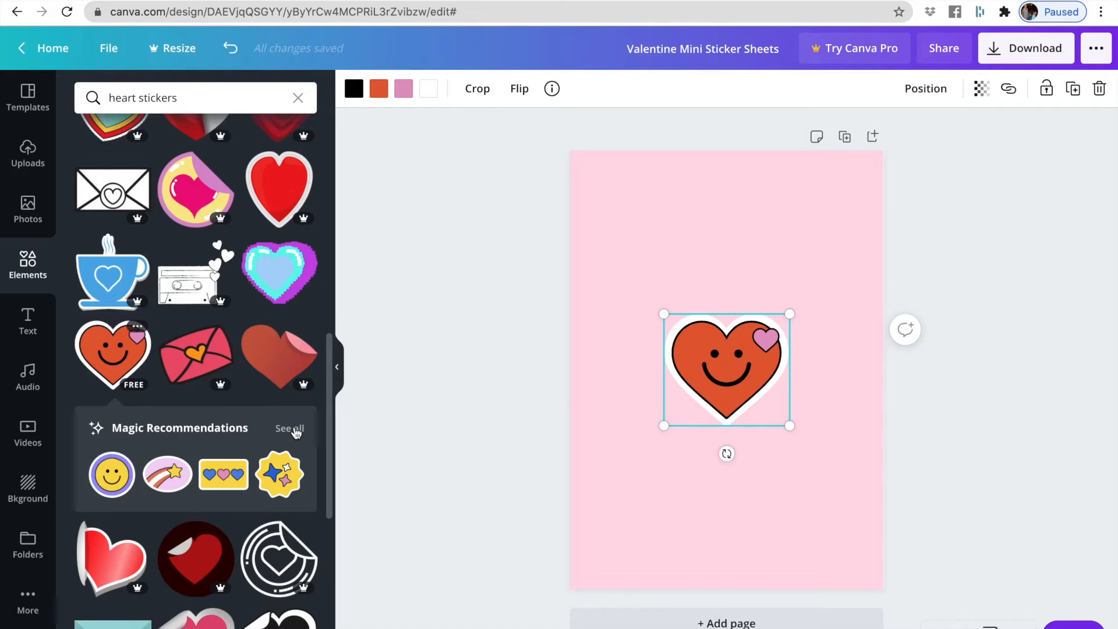
Step: Add the yellow three-hearts sticker from the heart's full Magic Recommendations and place it in the page's upper-left area
click(296, 431)
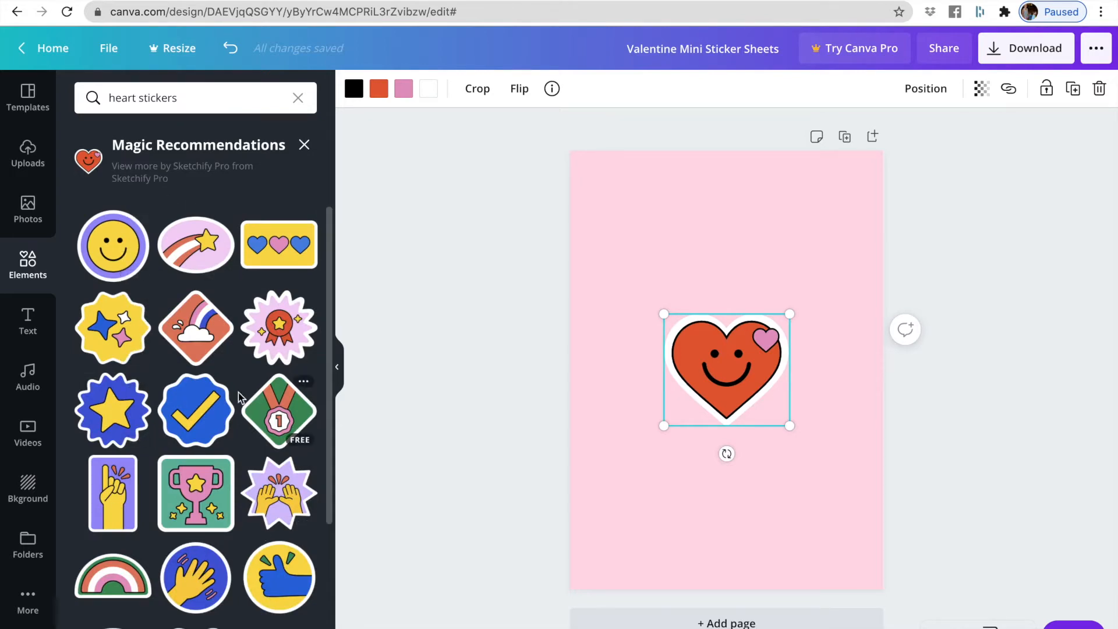
scroll(238, 397, down, 3)
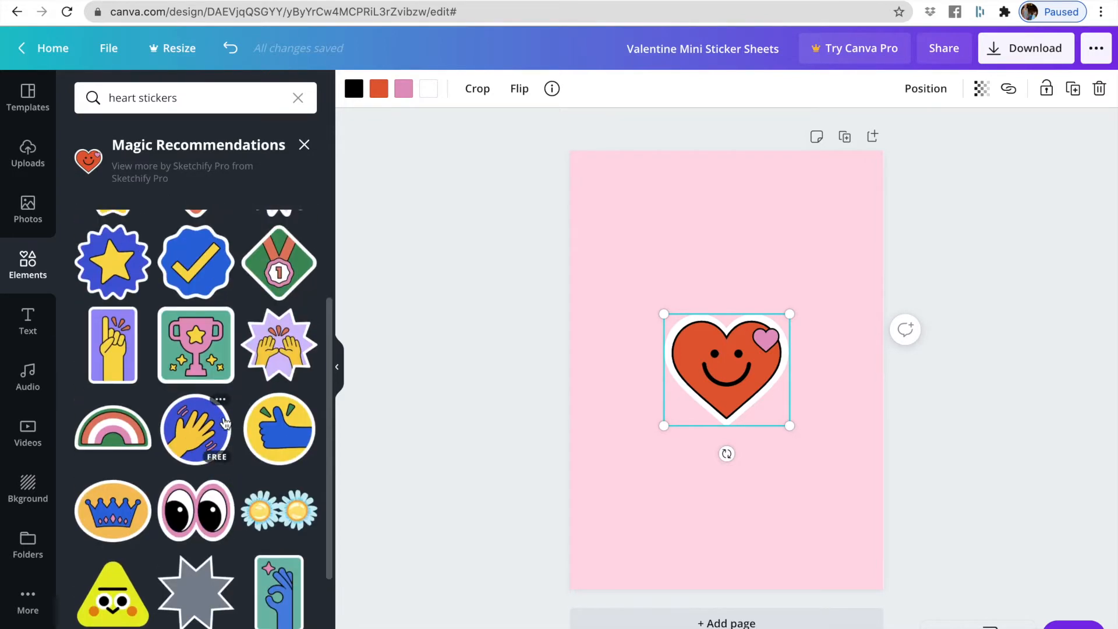
scroll(226, 424, up, 3)
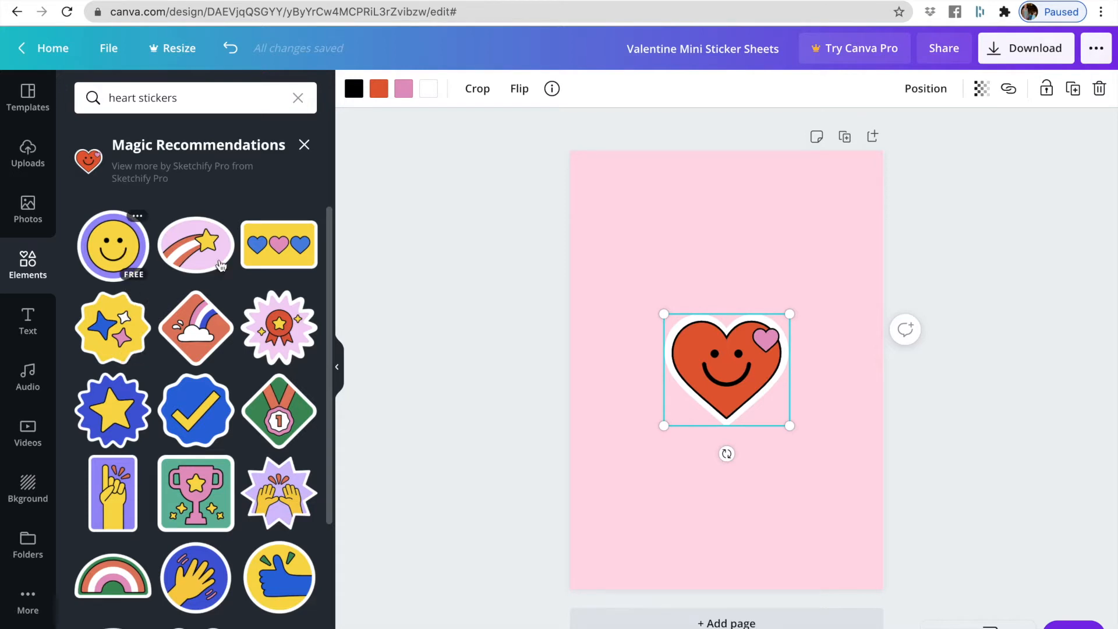
click(279, 245)
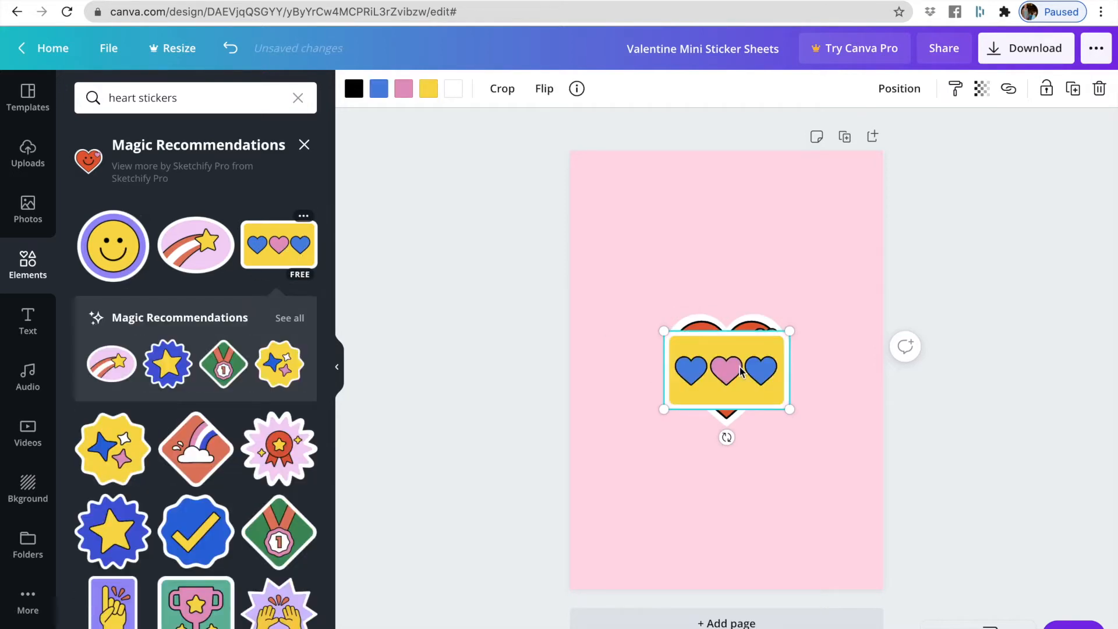
drag(739, 372, 676, 249)
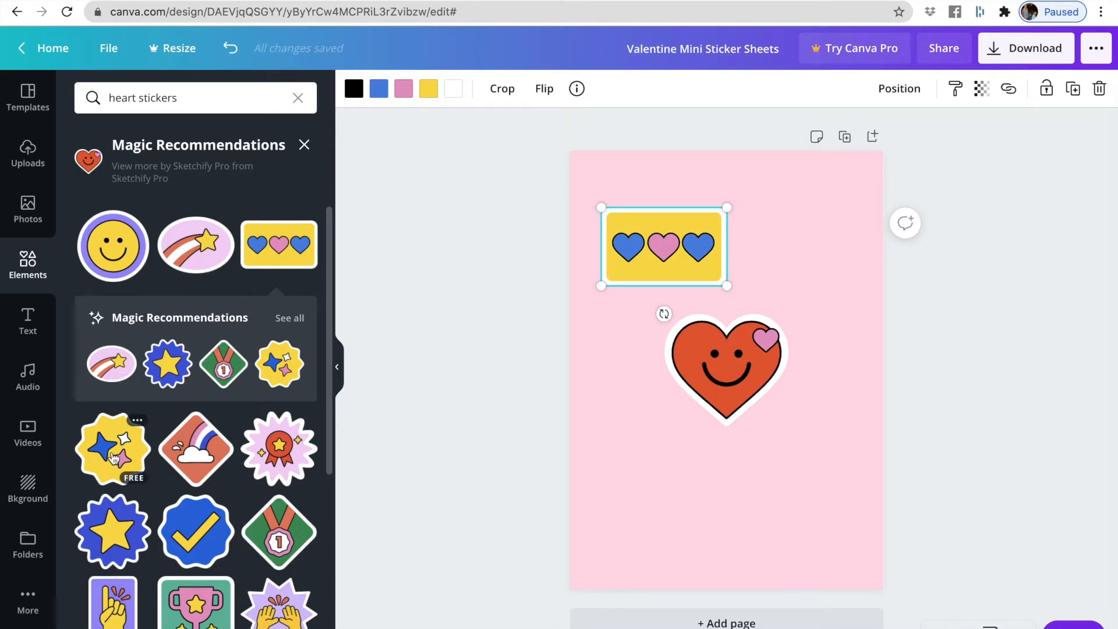
Step: Add the yellow sparkle badge sticker at the page's lower left and the diamond rainbow-cloud sticker at its upper right
click(112, 450)
drag(732, 400, 668, 512)
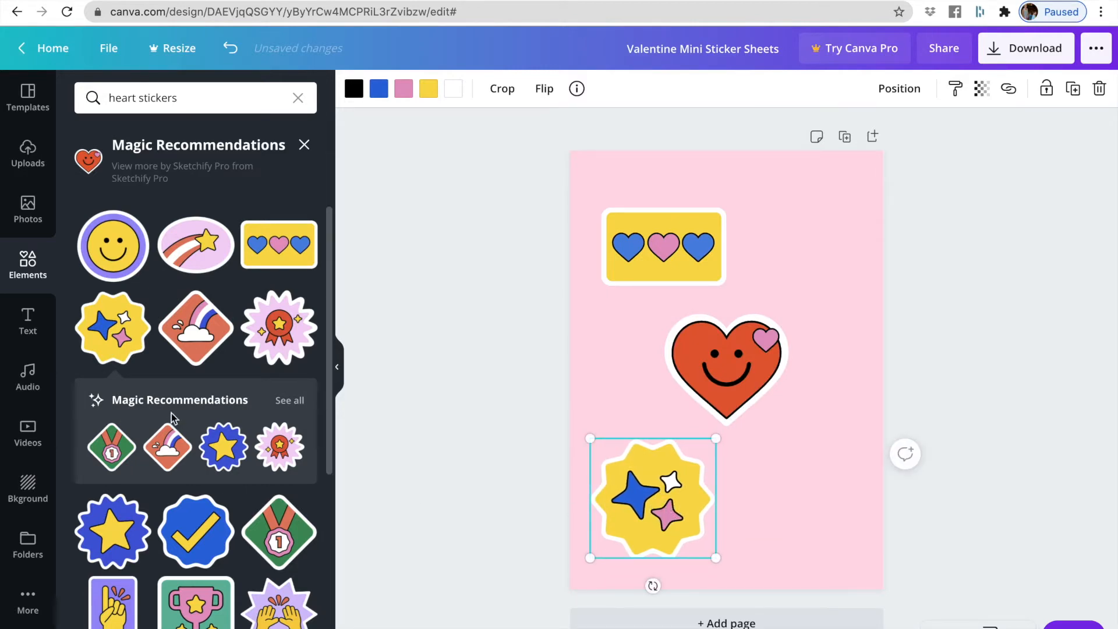
scroll(172, 417, down, 3)
drag(168, 367, 816, 263)
Step: Add the green-edged rainbow arch sticker and place it in the page's lower-right area
scroll(289, 367, down, 4)
click(119, 388)
drag(721, 373, 796, 514)
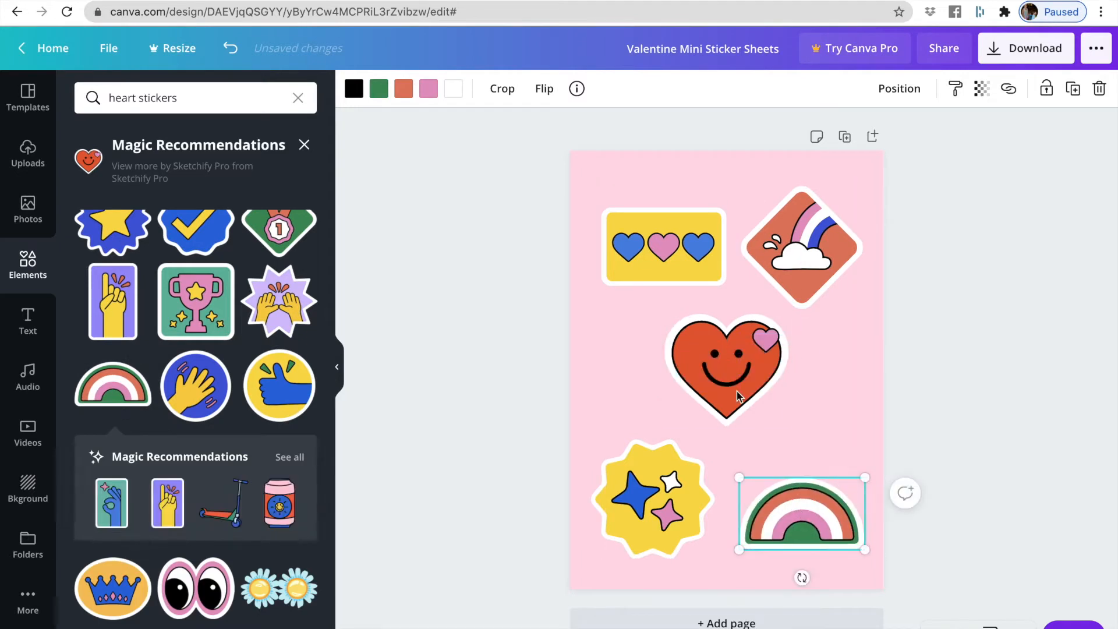
Step: Collapse the elements library and nudge the smiling heart, three-hearts, rainbow-cloud and rainbow arch stickers to balance their spacing
click(337, 367)
click(579, 358)
drag(578, 357, 579, 361)
drag(528, 263, 523, 262)
drag(659, 245, 665, 243)
drag(669, 513, 667, 512)
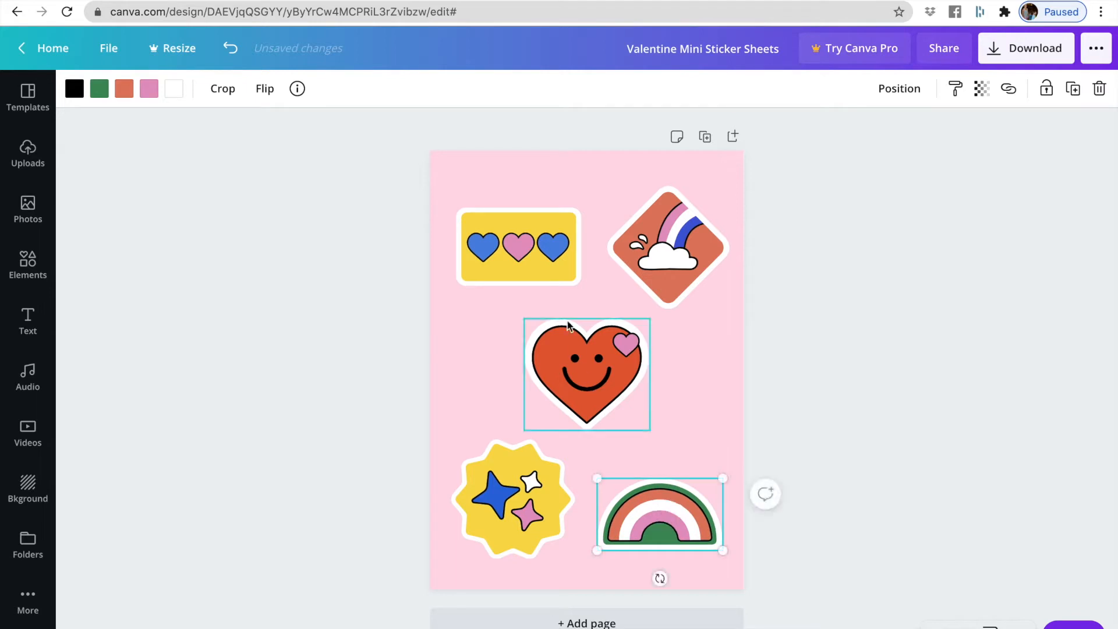
Step: Recolour the blue hearts on the three-hearts sticker and the blue star on the sparkle badge with the smiling heart's orange-red
click(601, 367)
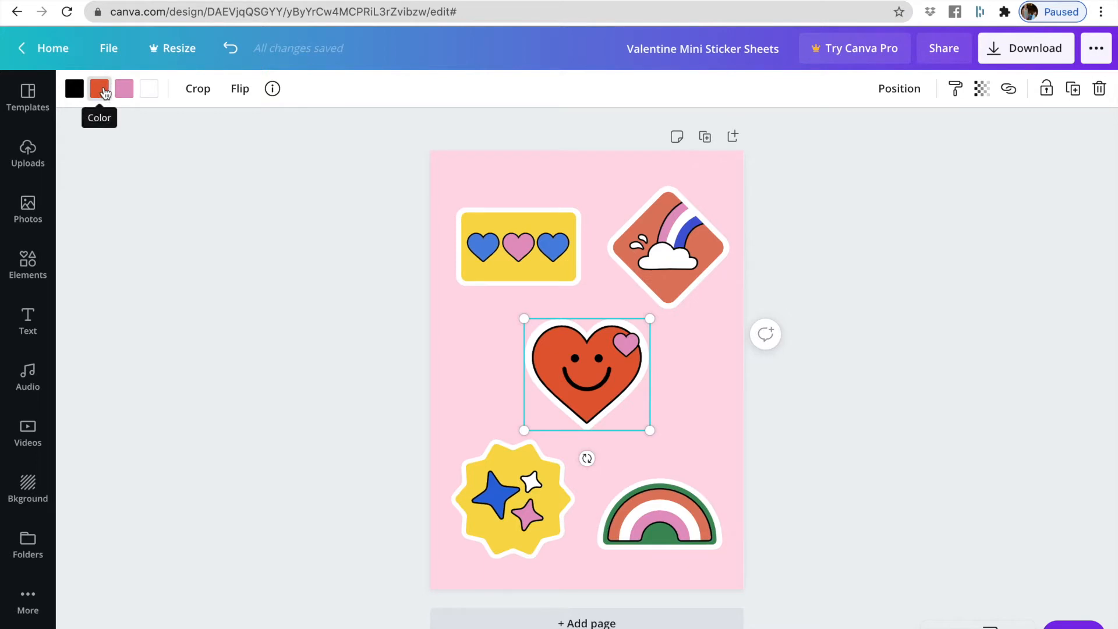
click(498, 270)
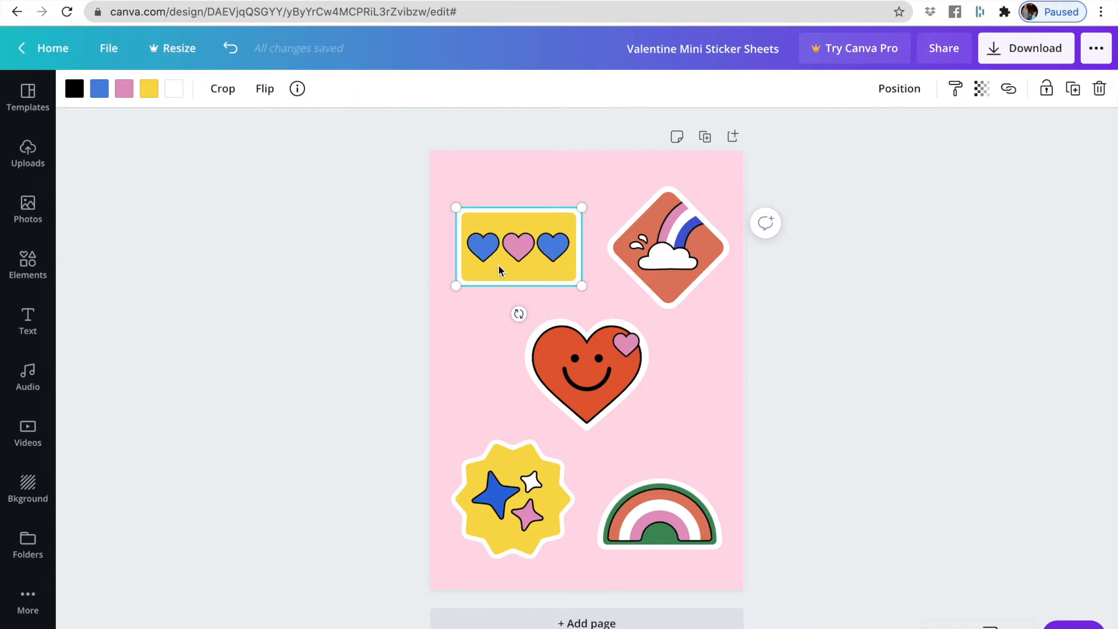
click(99, 89)
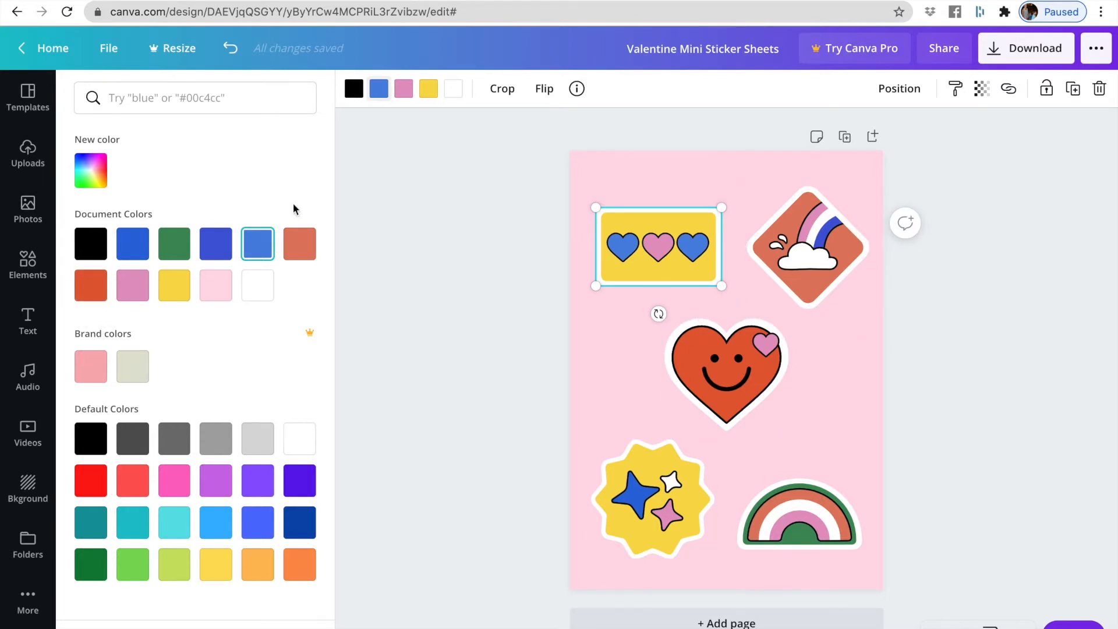
click(91, 287)
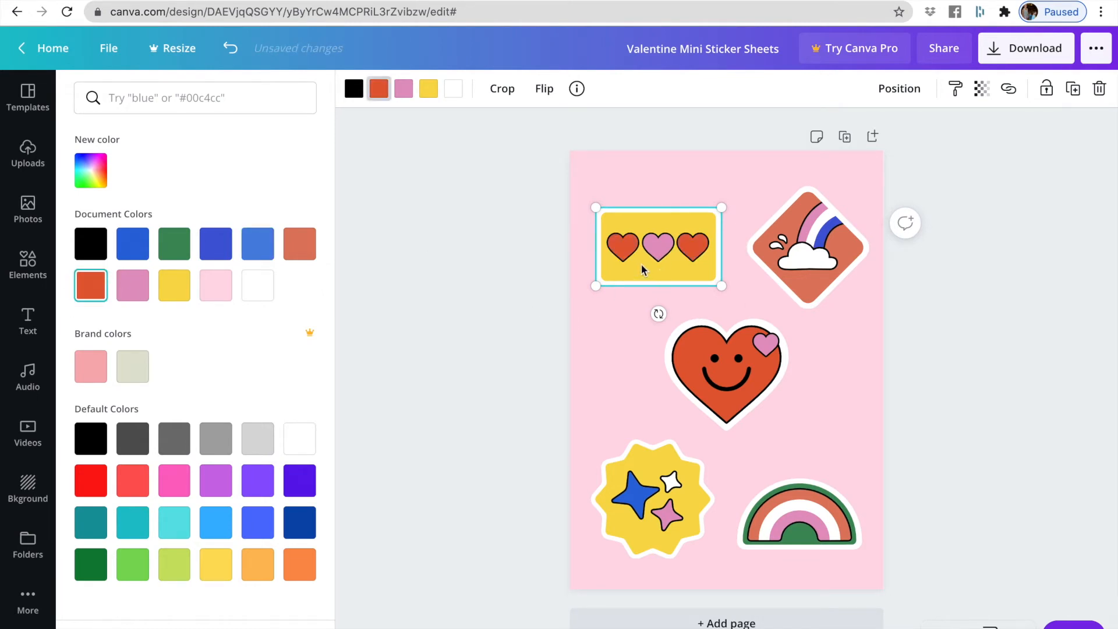
click(633, 494)
click(92, 285)
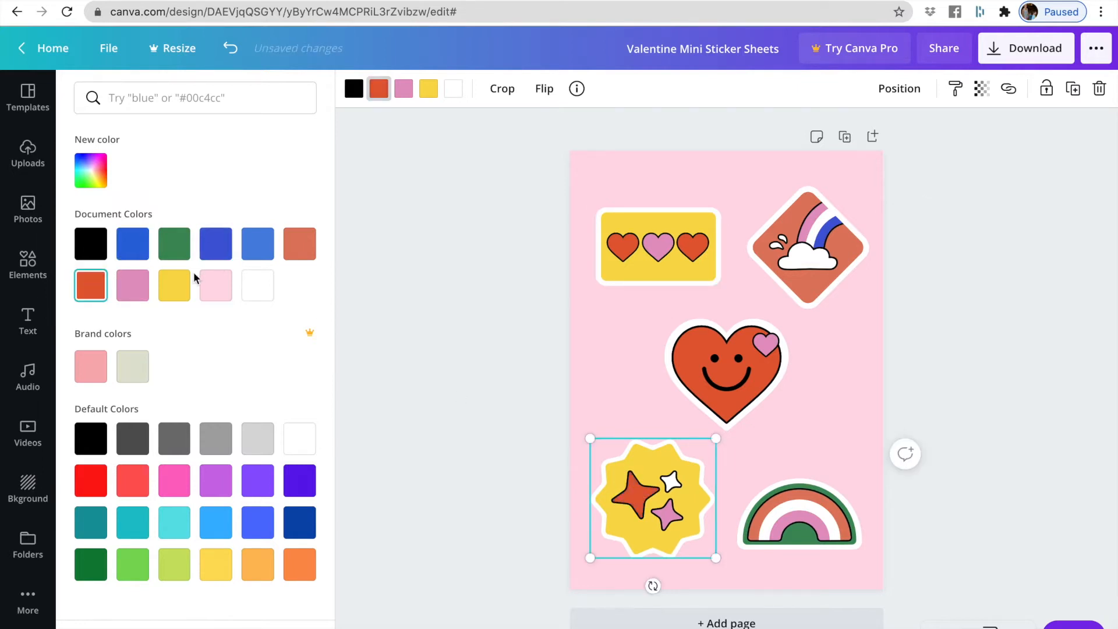
Step: Recolour the rainbow-cloud sticker's blue stripe and the rainbow arch's green parts with the document's yellow
click(810, 245)
click(92, 285)
click(174, 284)
click(798, 527)
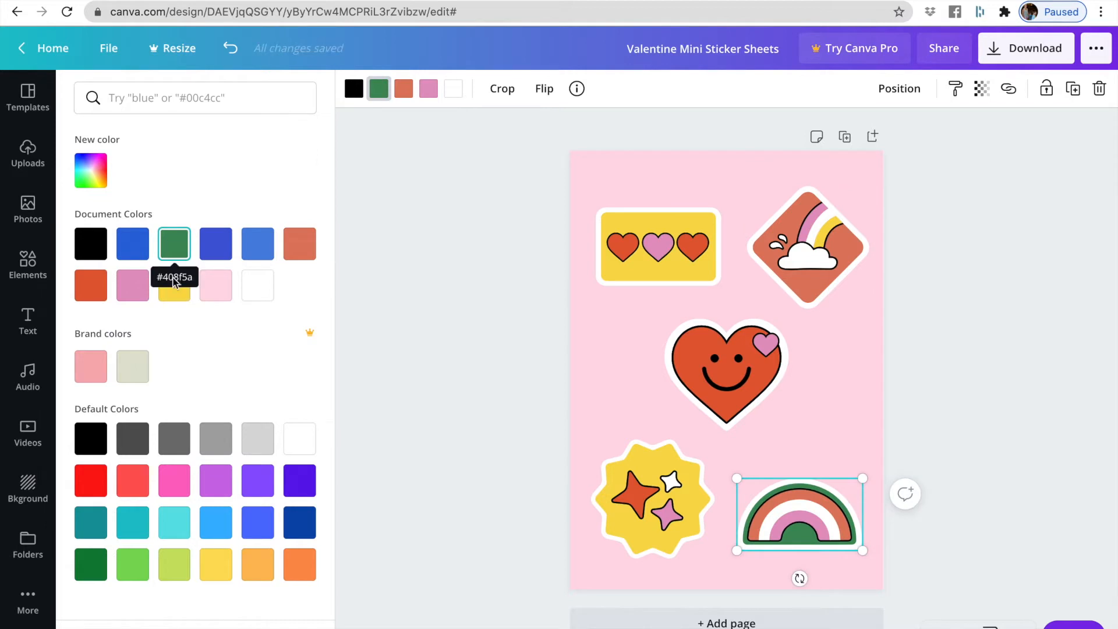
click(173, 296)
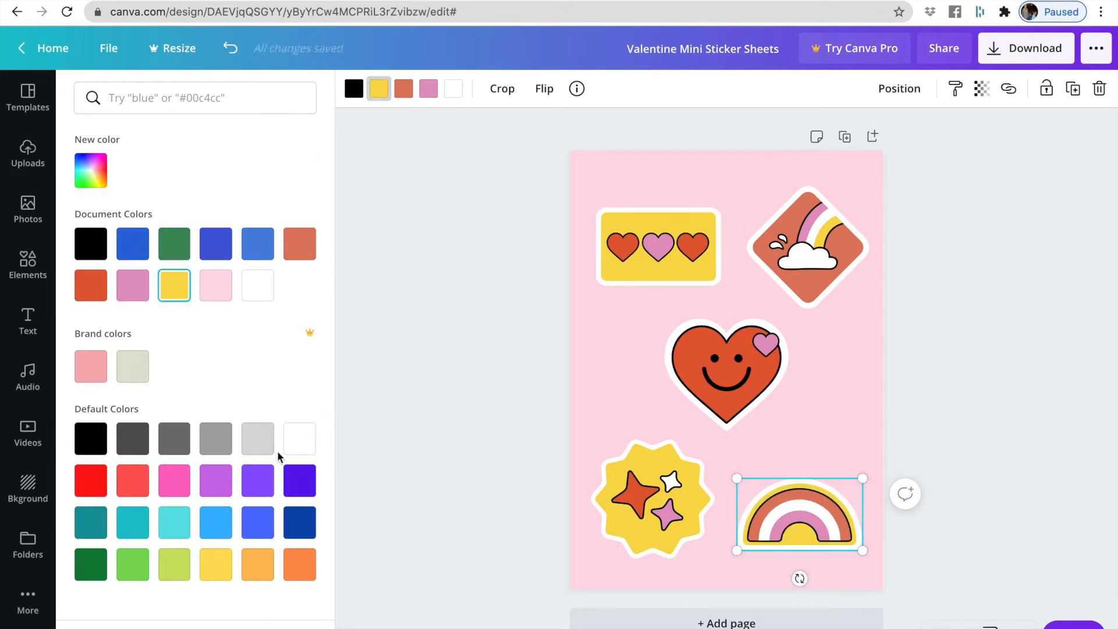
Step: Recolour the sparkle badge's pink star and the rainbow-cloud sticker's pink stripe in the default light turquoise
click(662, 513)
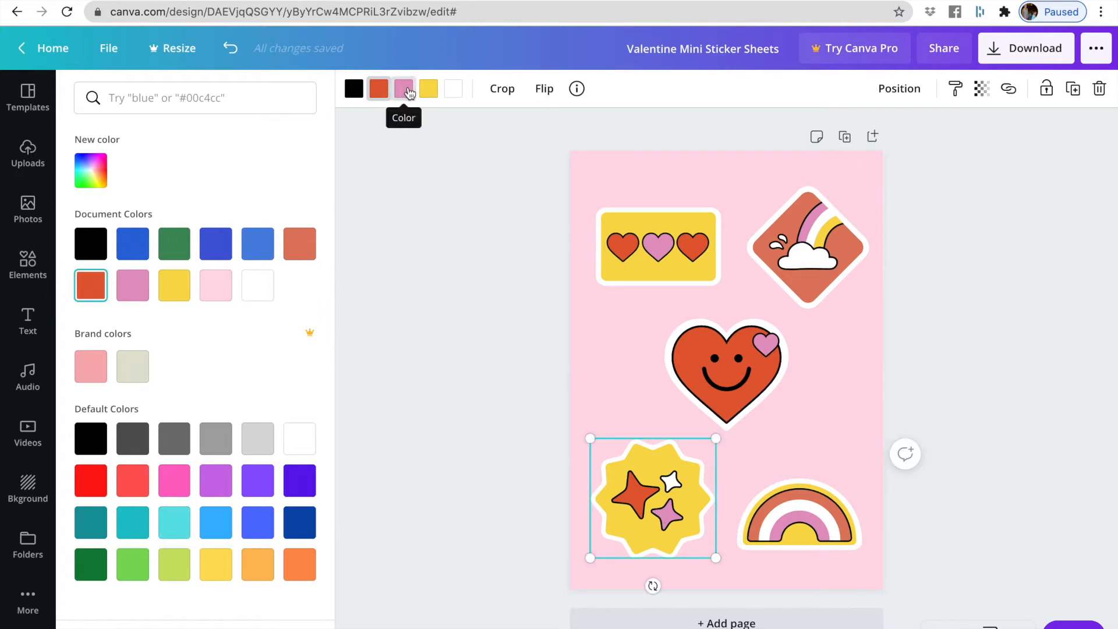
click(400, 88)
click(180, 524)
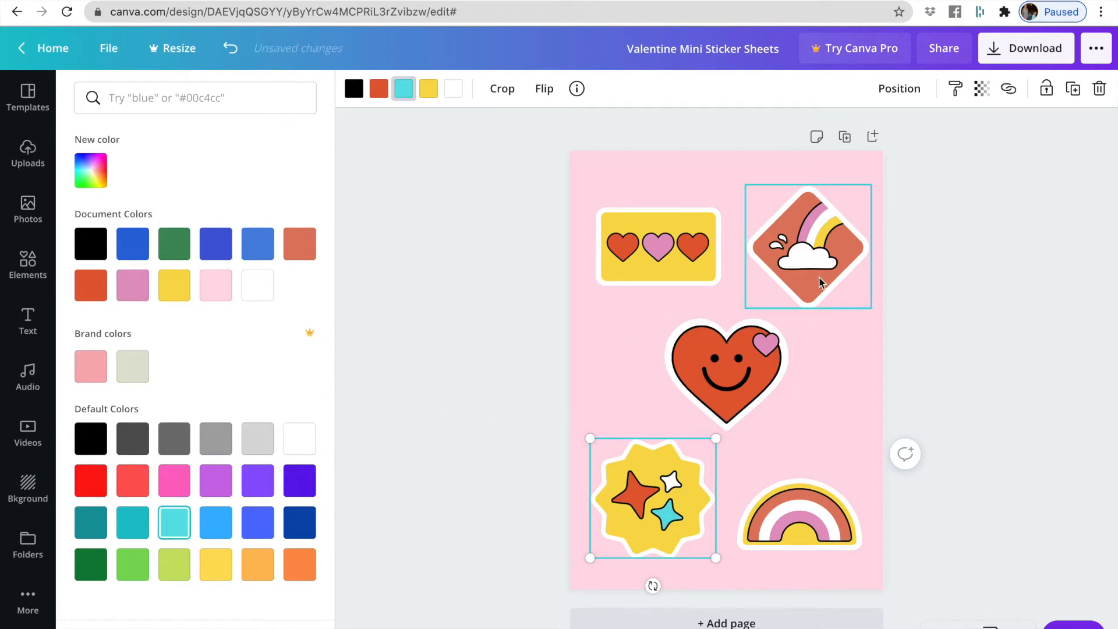
click(828, 250)
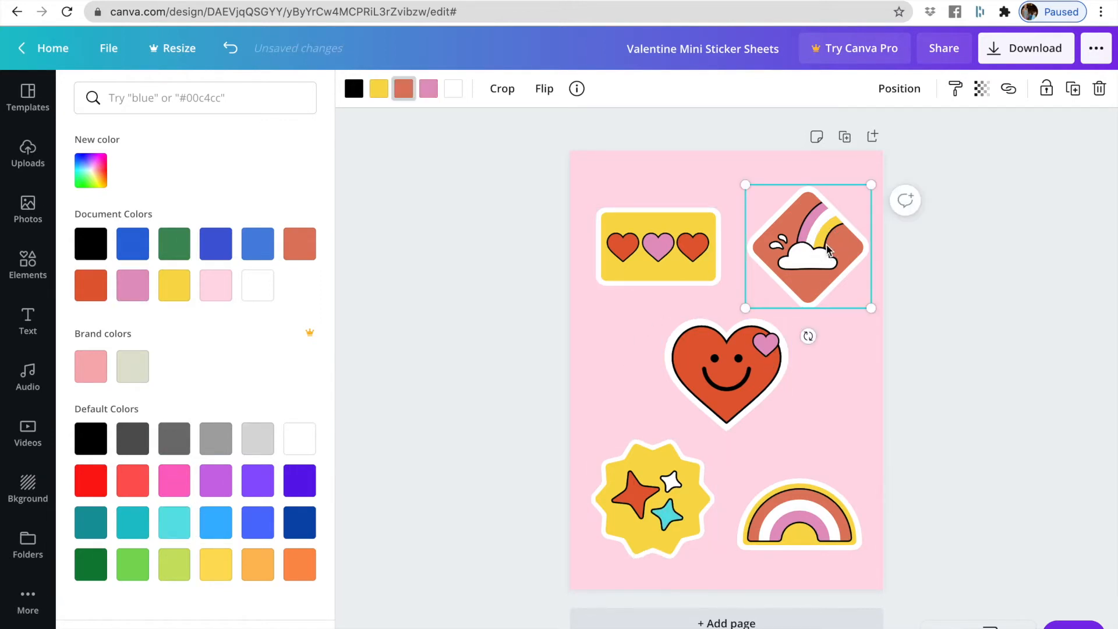
click(184, 521)
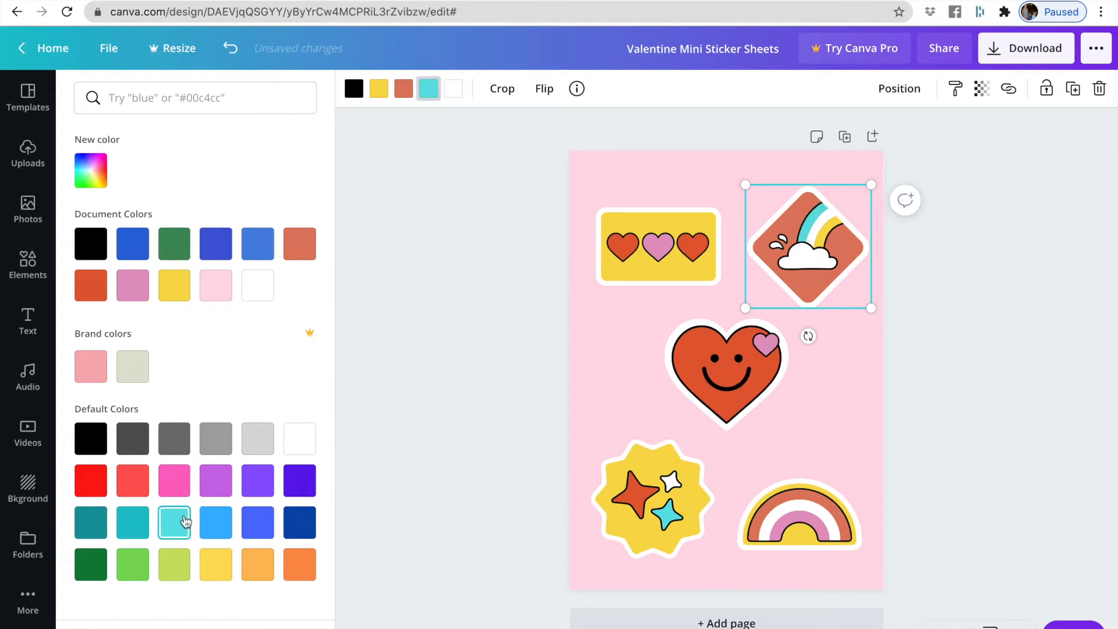
Step: Try light turquoise on the three-hearts sticker's outer hearts, restore their orange-red colour and deselect the sticker
click(692, 254)
click(379, 90)
click(174, 522)
click(91, 285)
click(454, 408)
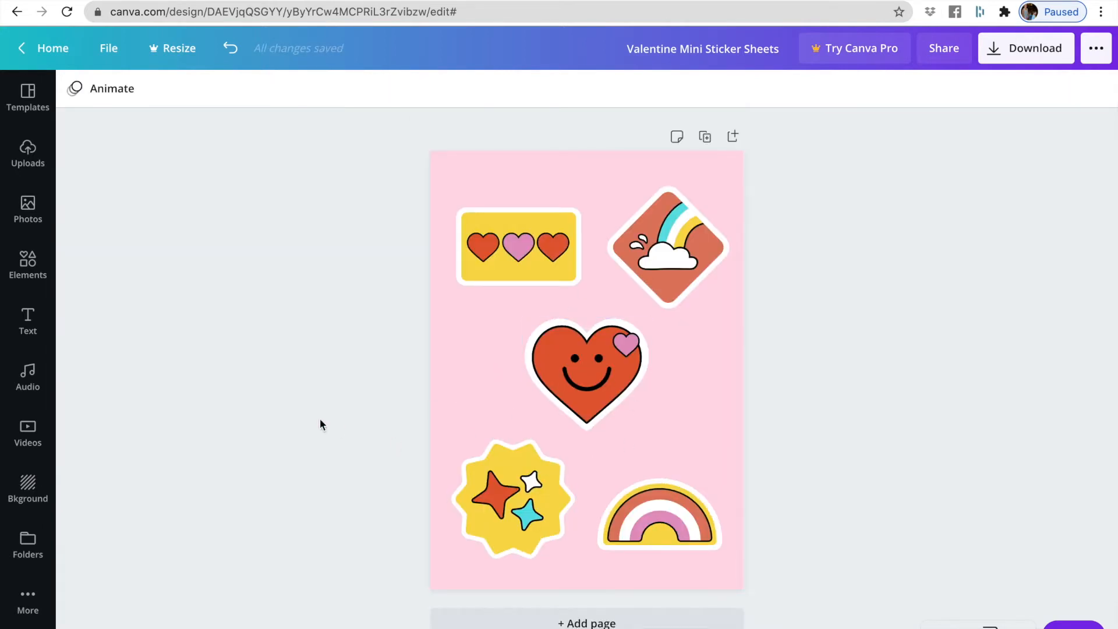
Step: Find the "welcome little one!" font combination in the text library and add it to the page
click(38, 319)
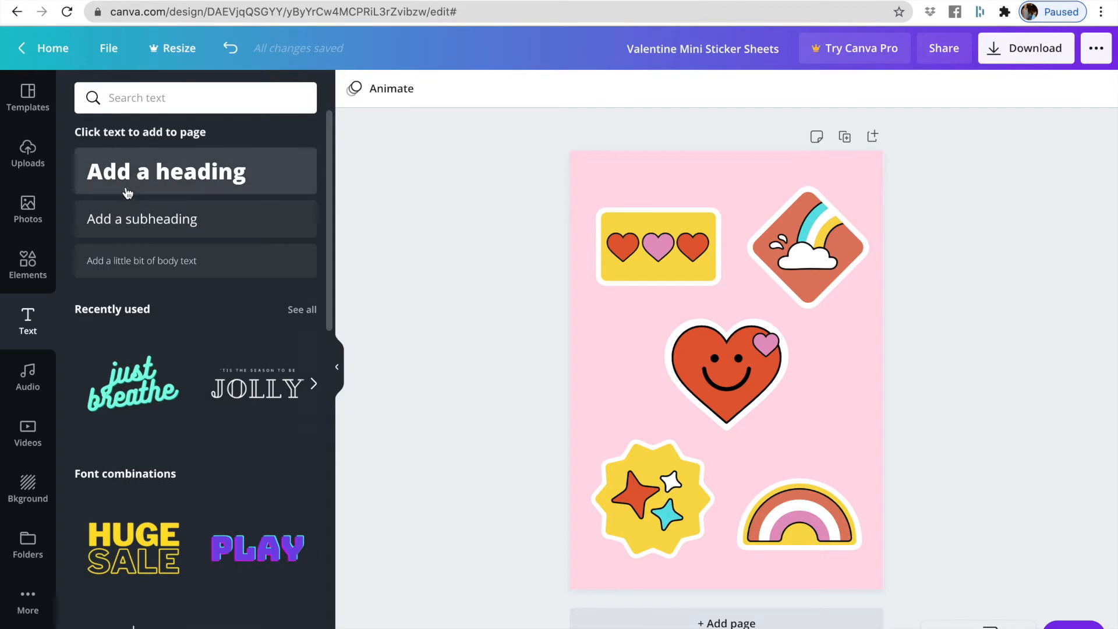
scroll(134, 384, down, 2)
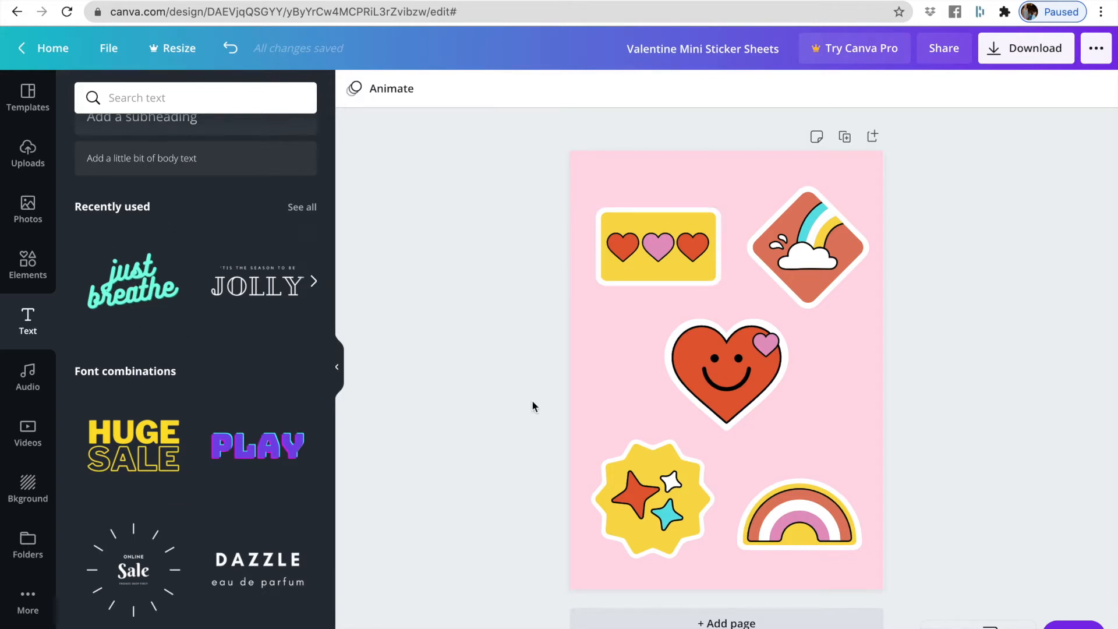
scroll(273, 443, down, 6)
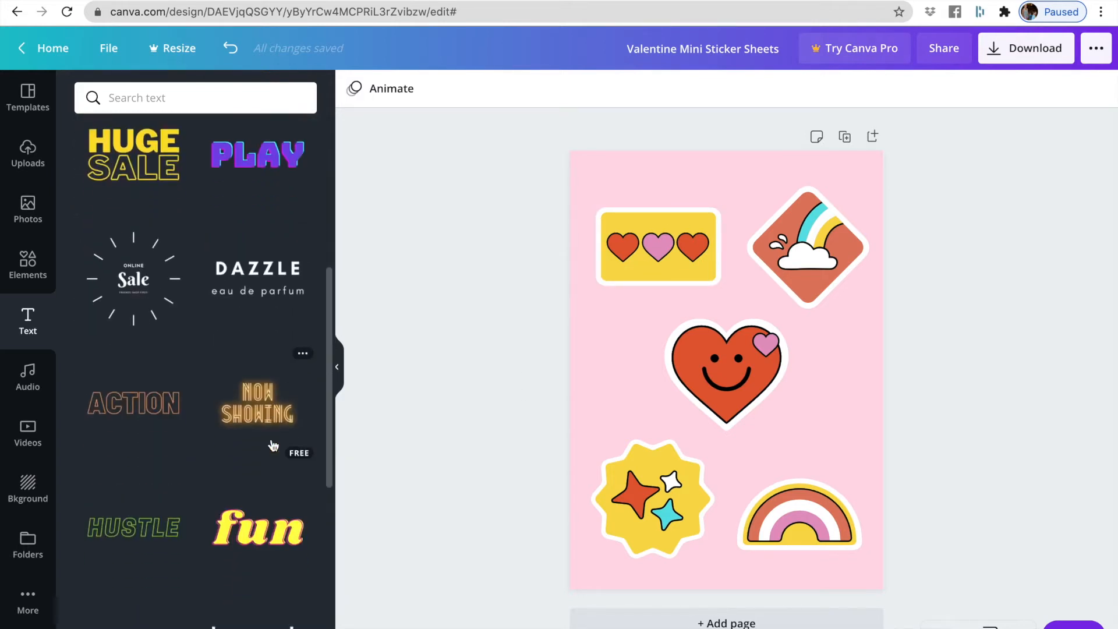
scroll(272, 443, down, 4)
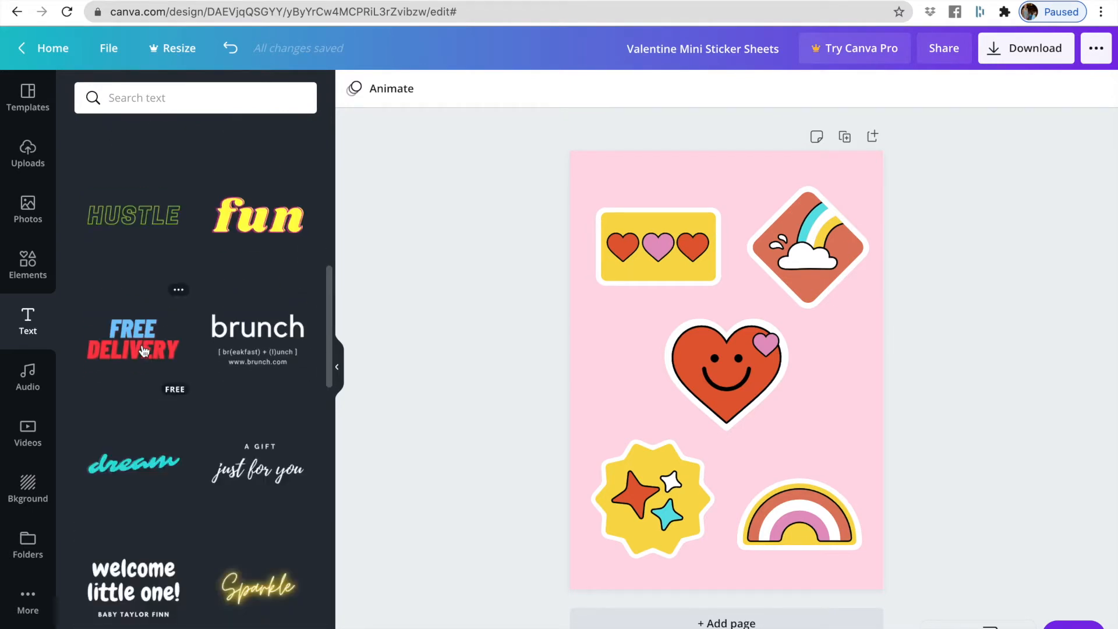
scroll(145, 350, down, 4)
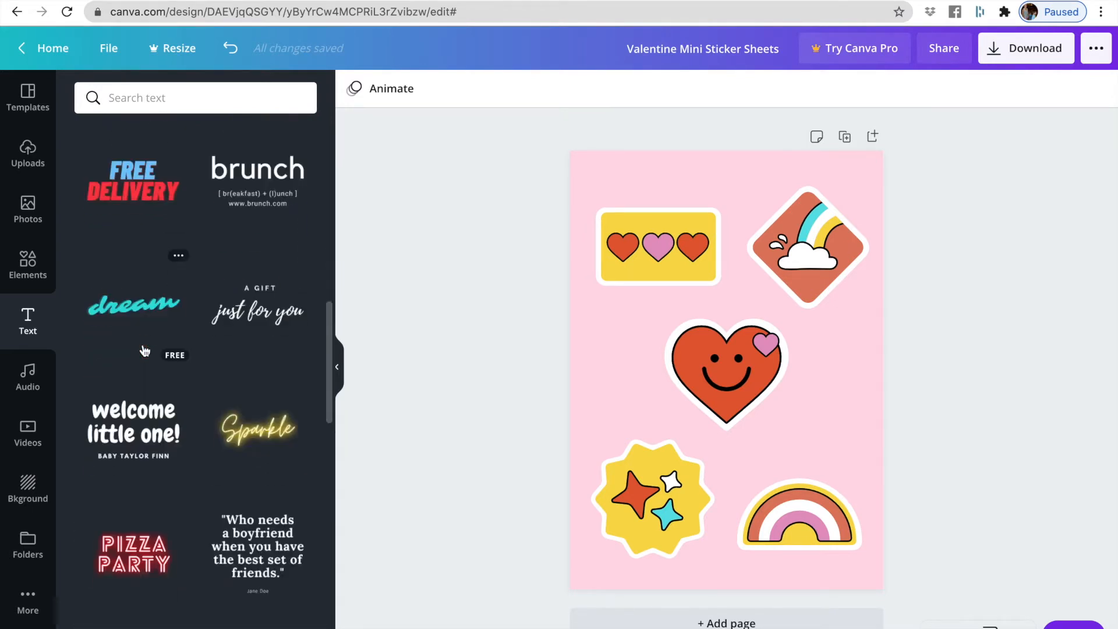
click(131, 340)
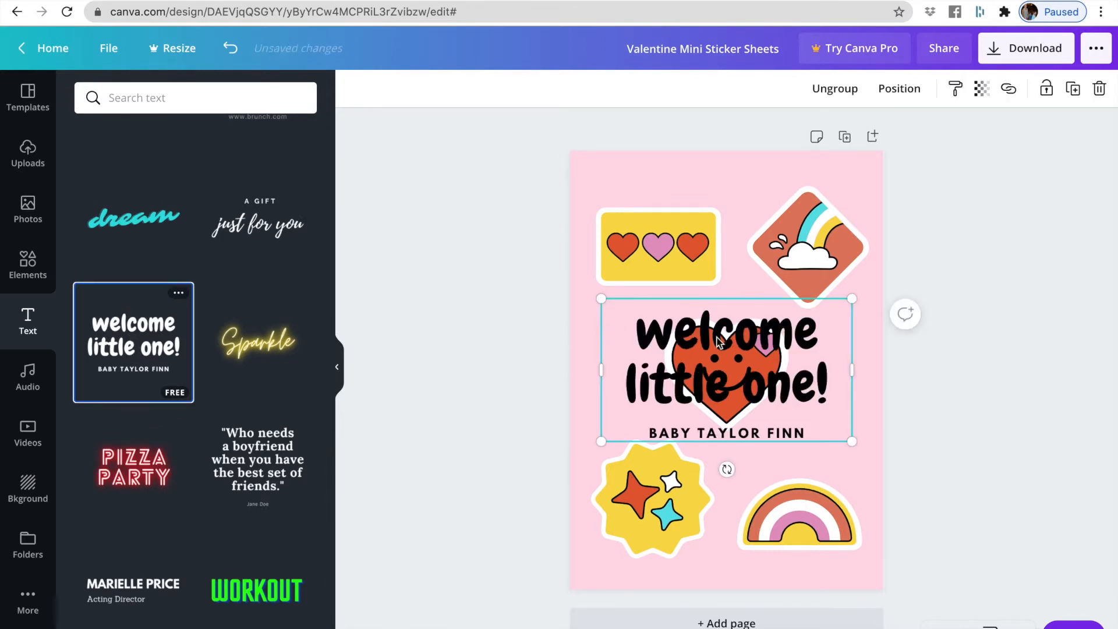
Step: Replace the added text's heading with "happy v-day!" and its subline with "I LOVE YOU."
double_click(749, 335)
text(happy v-day!)
double_click(781, 431)
text(I LOVE YOU.)
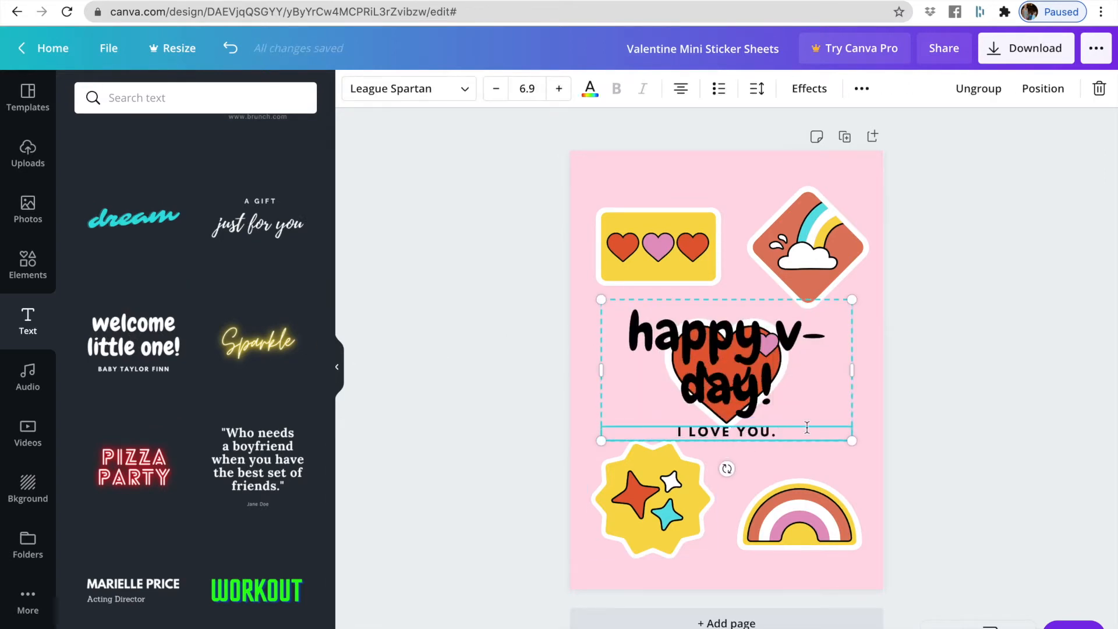
Step: Shrink the greeting text group and centre it near the page's bottom edge
drag(807, 428, 748, 273)
click(541, 348)
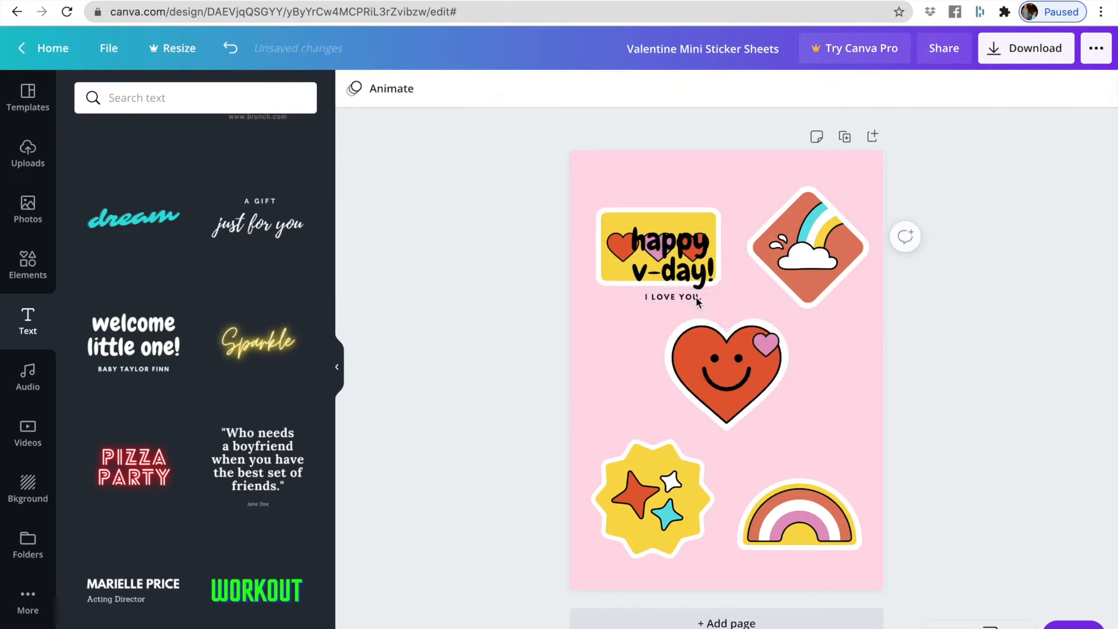
drag(701, 272, 753, 542)
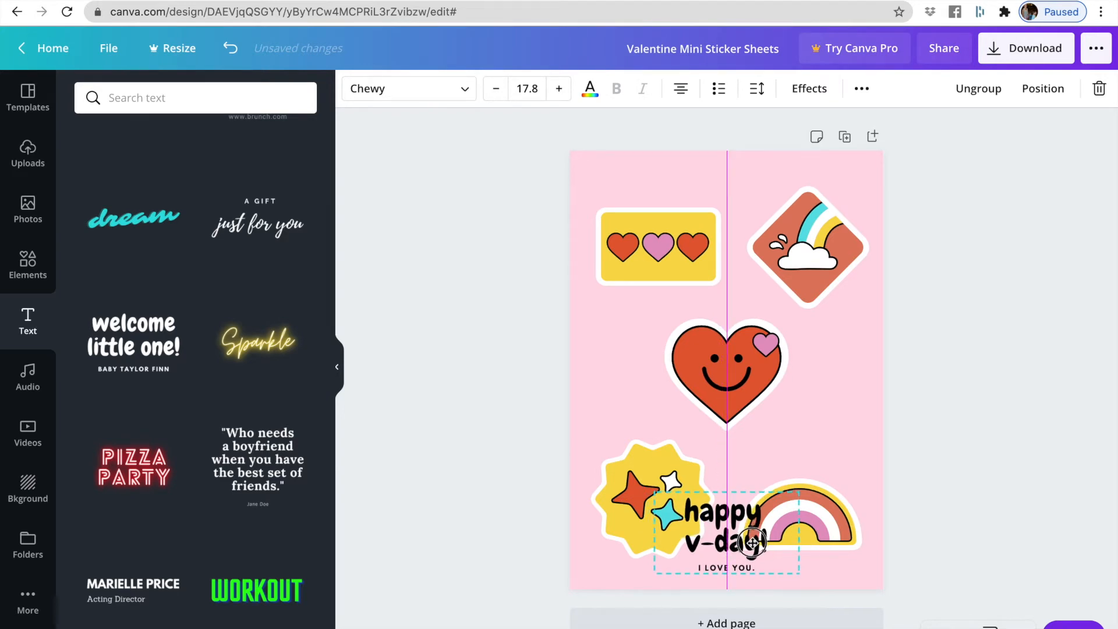
drag(753, 543, 753, 542)
Step: Set the "happy v-day!" greeting's text colour to white
double_click(753, 541)
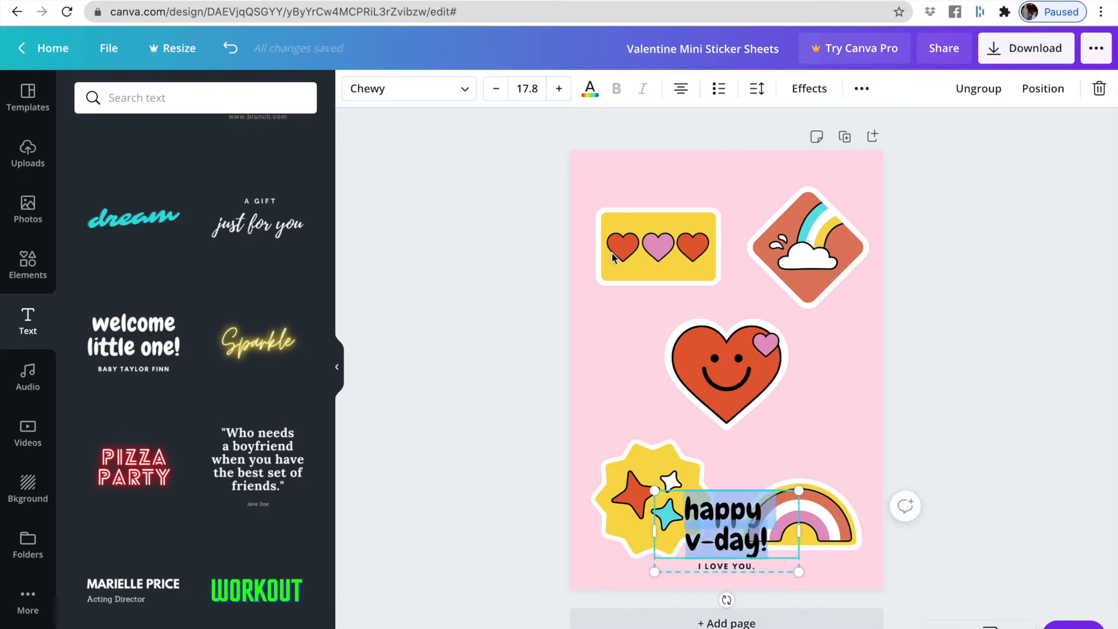
click(589, 90)
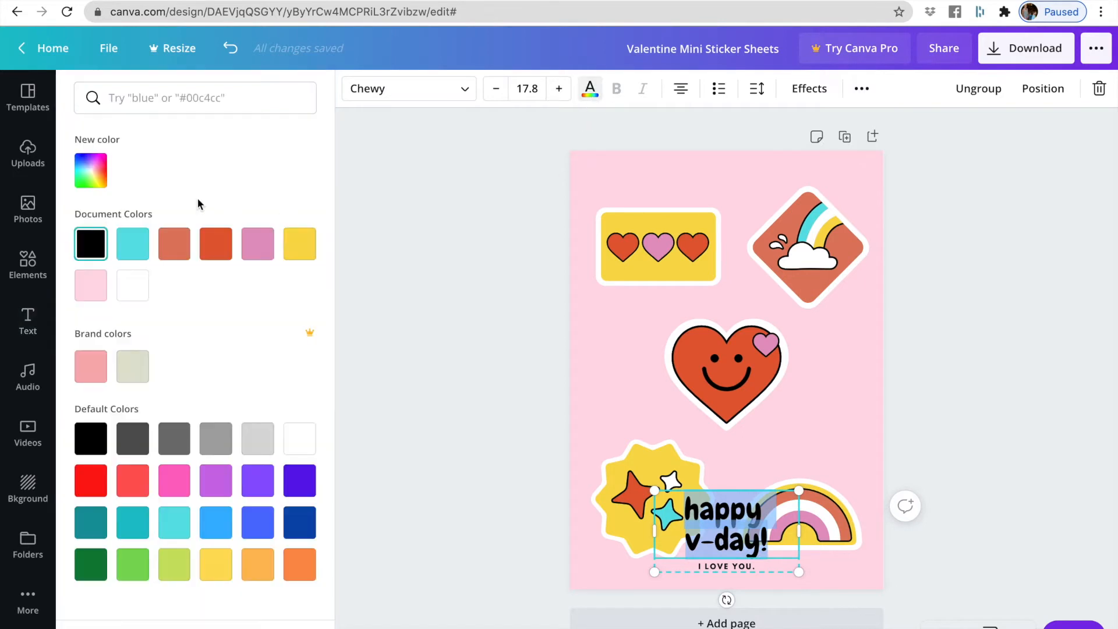
click(146, 285)
click(725, 582)
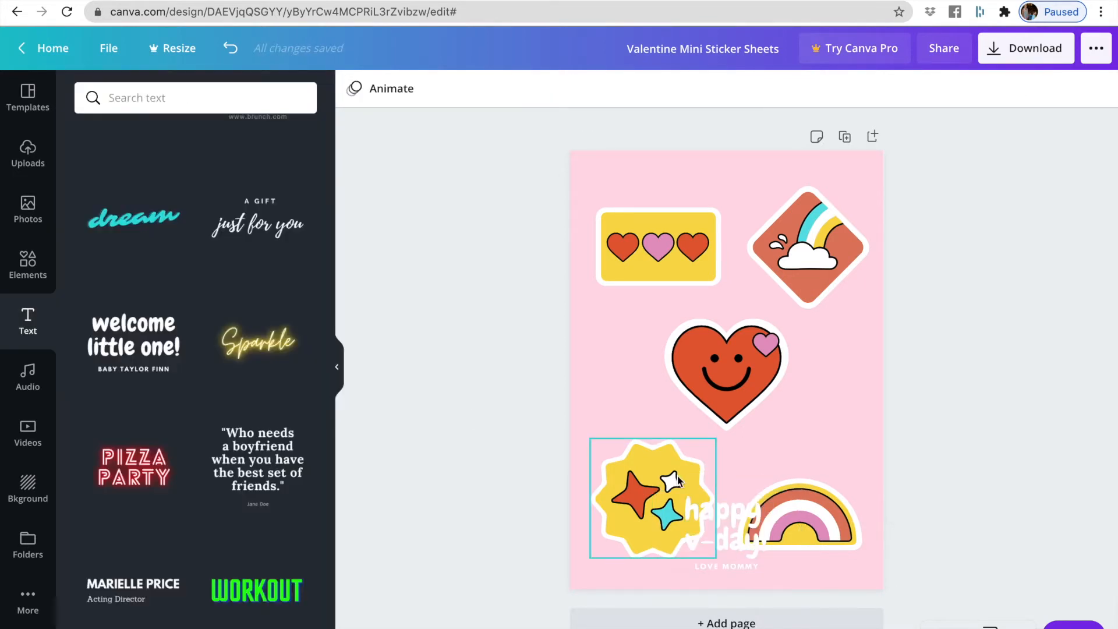
Step: Move all five stickers higher on the page to clear room for the greeting text at the bottom
drag(688, 252, 681, 208)
drag(808, 261, 808, 248)
drag(735, 380, 725, 345)
drag(660, 486, 656, 428)
drag(805, 508, 806, 434)
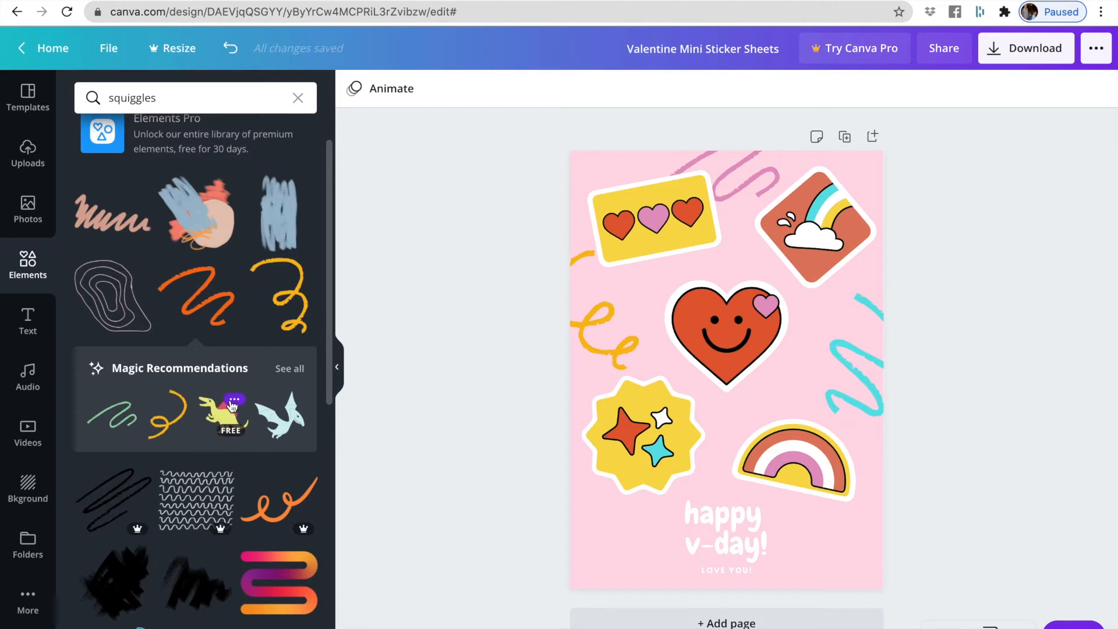
Step: Check the layer-order options available for the pink squiggle at the page's top edge
click(750, 178)
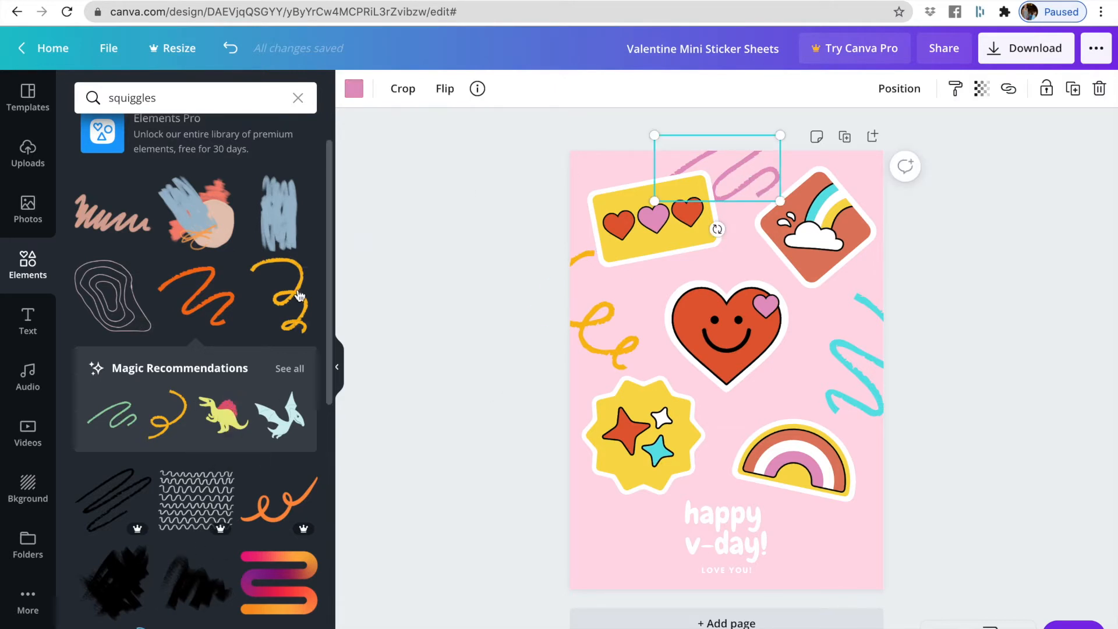
right_click(746, 183)
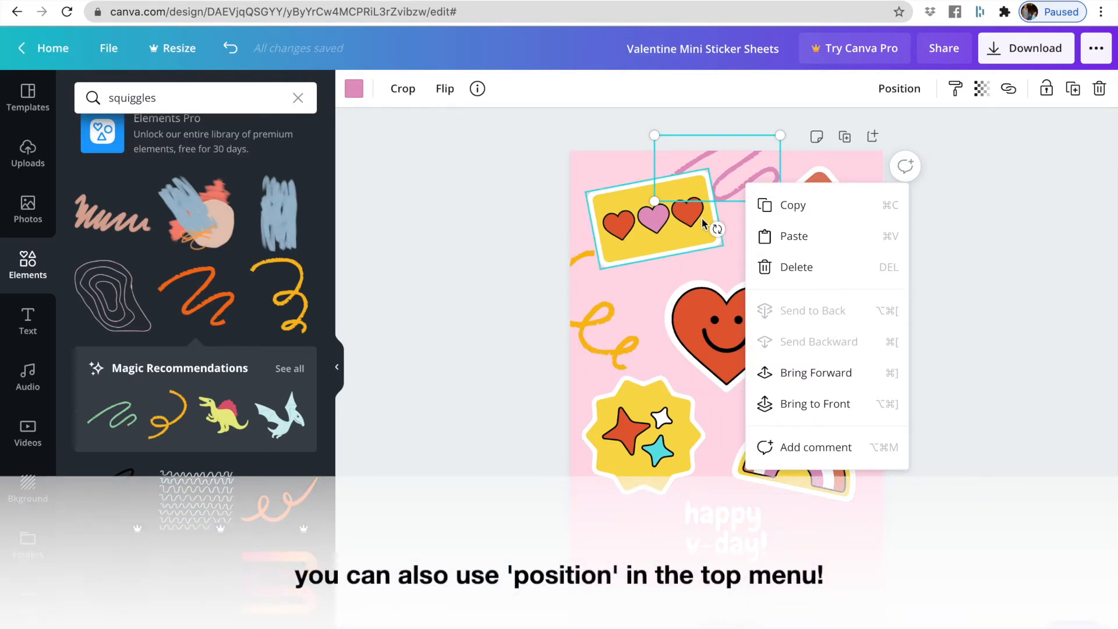
click(737, 179)
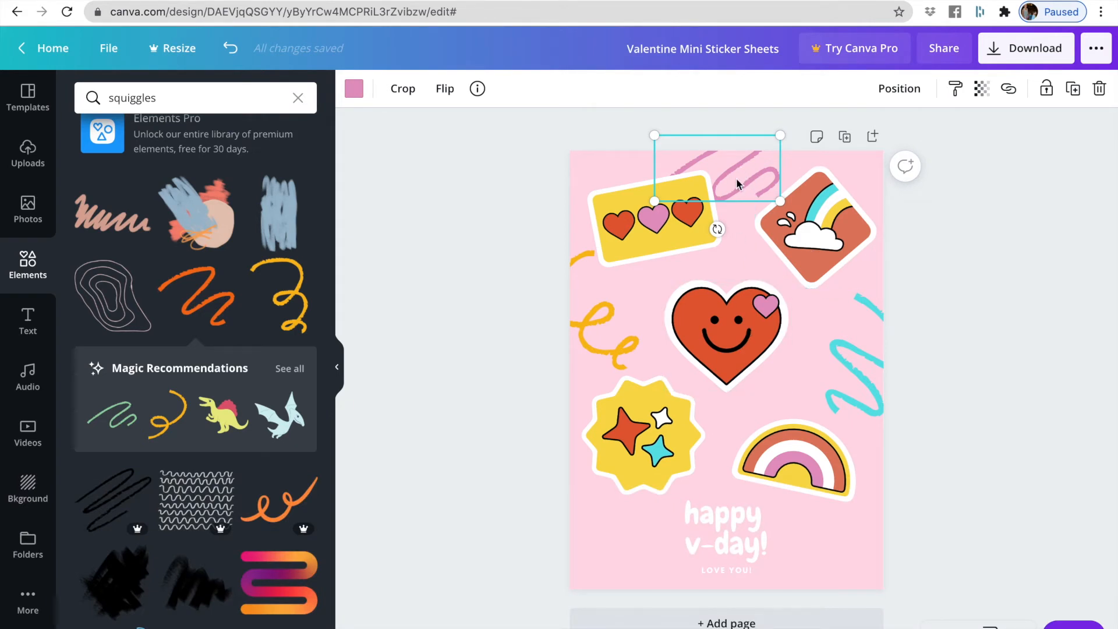
Step: Place a duplicate of the pink squiggle over the greeting text near the page's bottom and flip it horizontally
click(1073, 90)
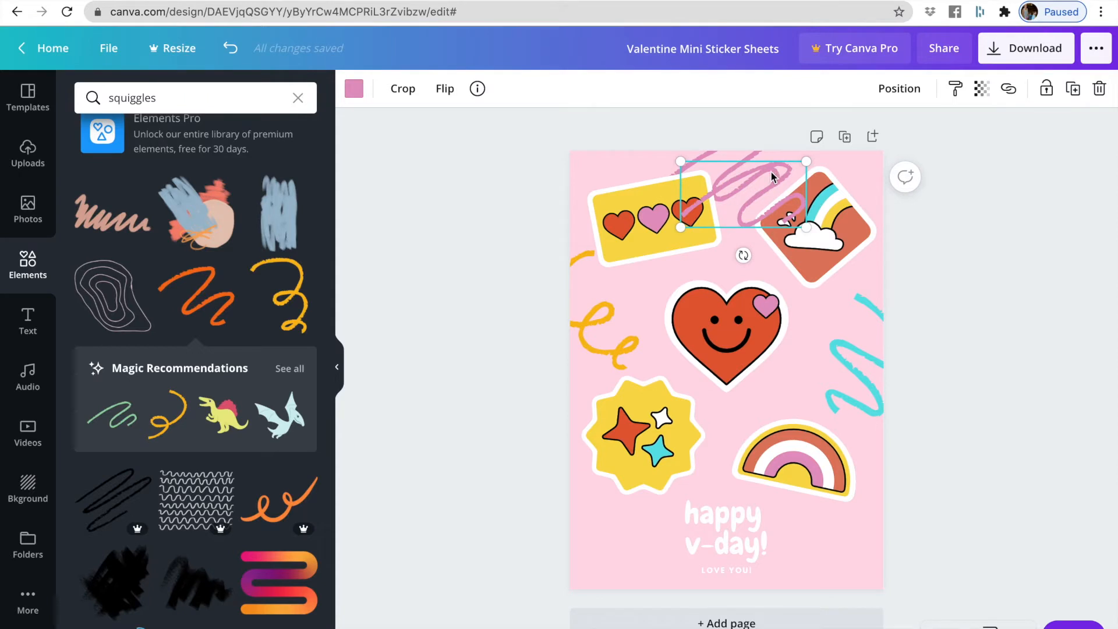
key(Down)
key(Down)
key(Down)
key(Down)
key(Down)
key(Down)
key(Down)
key(Down)
key(Down)
key(Down)
key(Down)
key(Down)
key(Down)
key(Down)
key(Down)
key(Down)
key(Down)
key(Down)
key(Down)
key(Down)
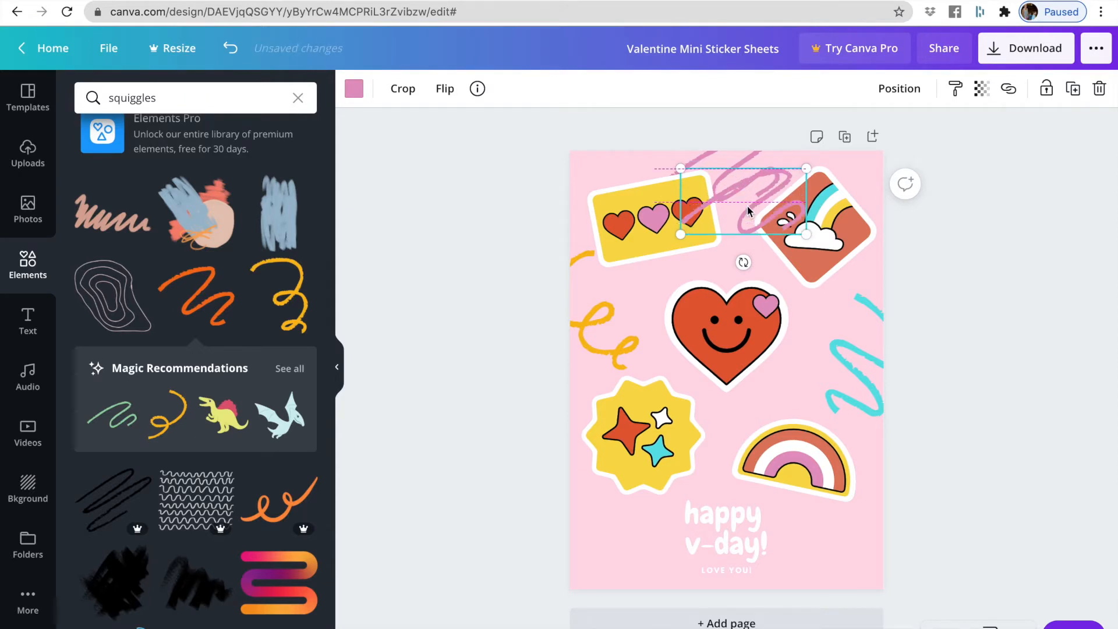
key(Down)
key(Down)
key(Down)
key(Down)
key(Down)
key(Down)
key(Down)
key(Down)
key(Down)
key(Down)
key(Down)
key(Down)
key(Down)
key(Down)
key(Down)
key(Down)
key(Down)
key(Down)
key(Down)
key(Down)
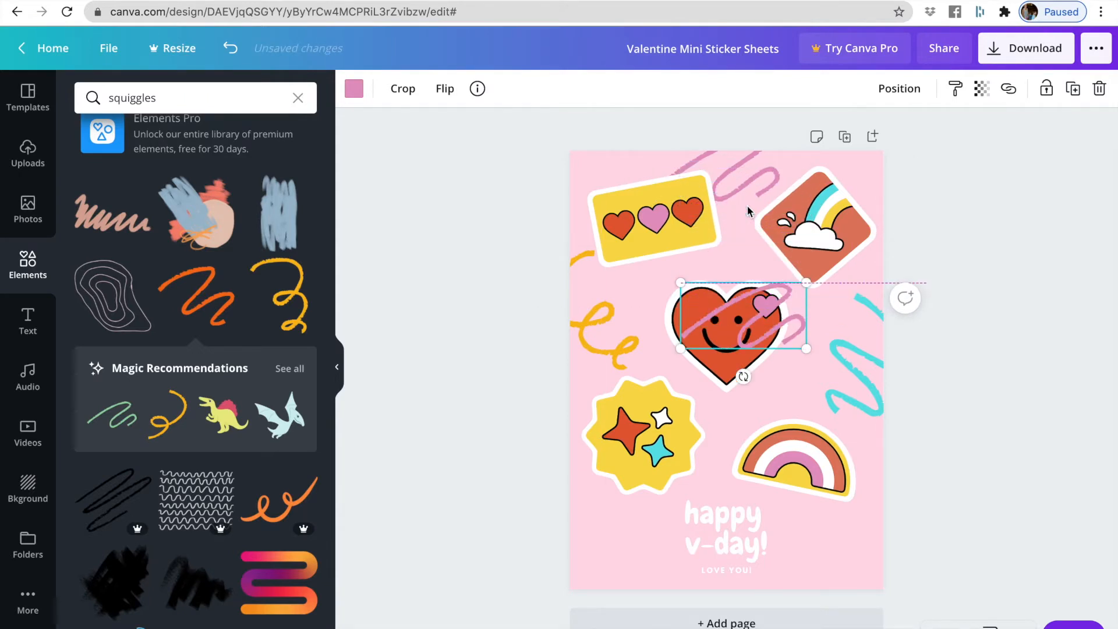
key(Down)
key(Down)
key(Down)
key(Down)
key(Down)
key(Down)
key(Down)
key(Down)
key(Down)
key(Down)
key(Down)
key(Down)
key(Down)
key(Down)
key(Down)
key(Down)
key(Down)
key(Down)
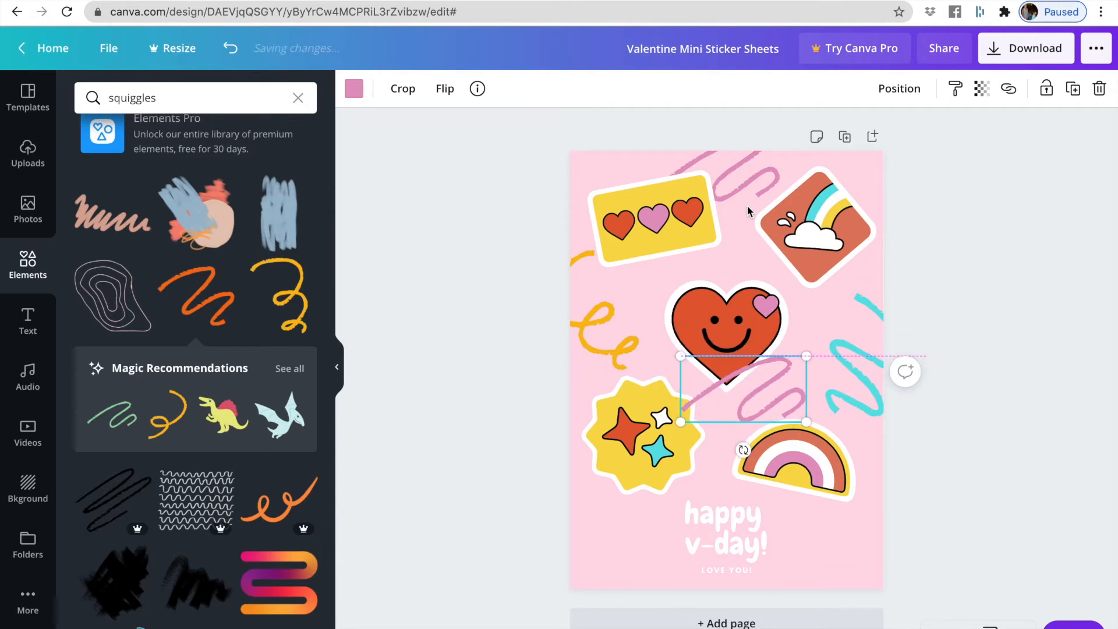
key(Down)
key(Down)
key(Down)
key(Down)
key(Down)
key(Down)
key(Down)
key(Down)
key(Down)
key(Down)
key(Down)
key(Down)
key(Down)
key(Down)
key(Down)
key(Down)
key(Down)
key(Down)
key(Down)
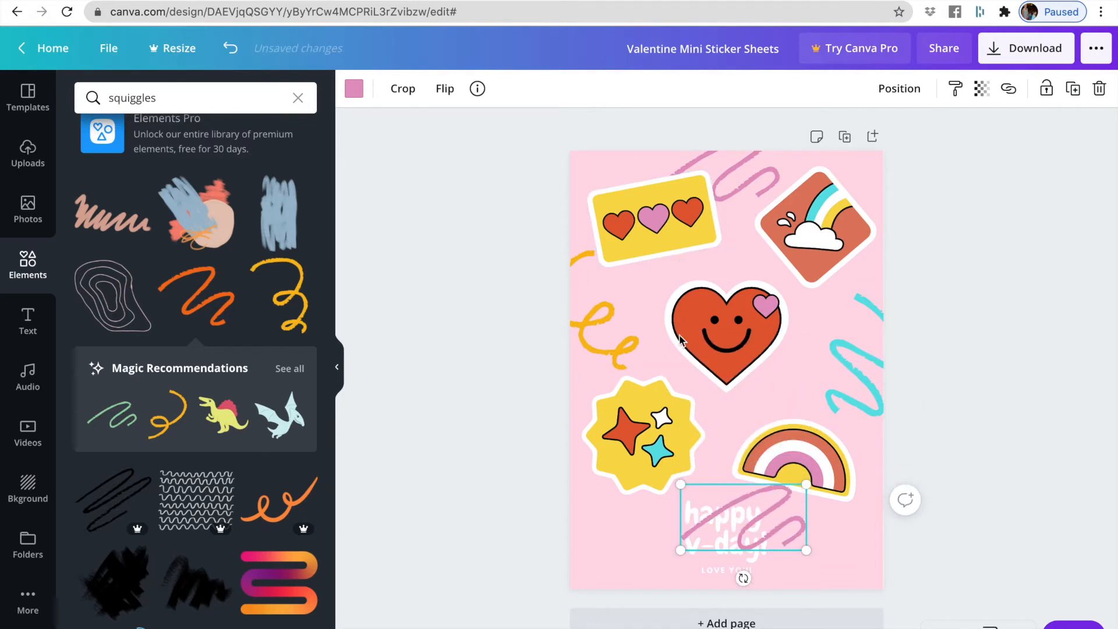
click(455, 97)
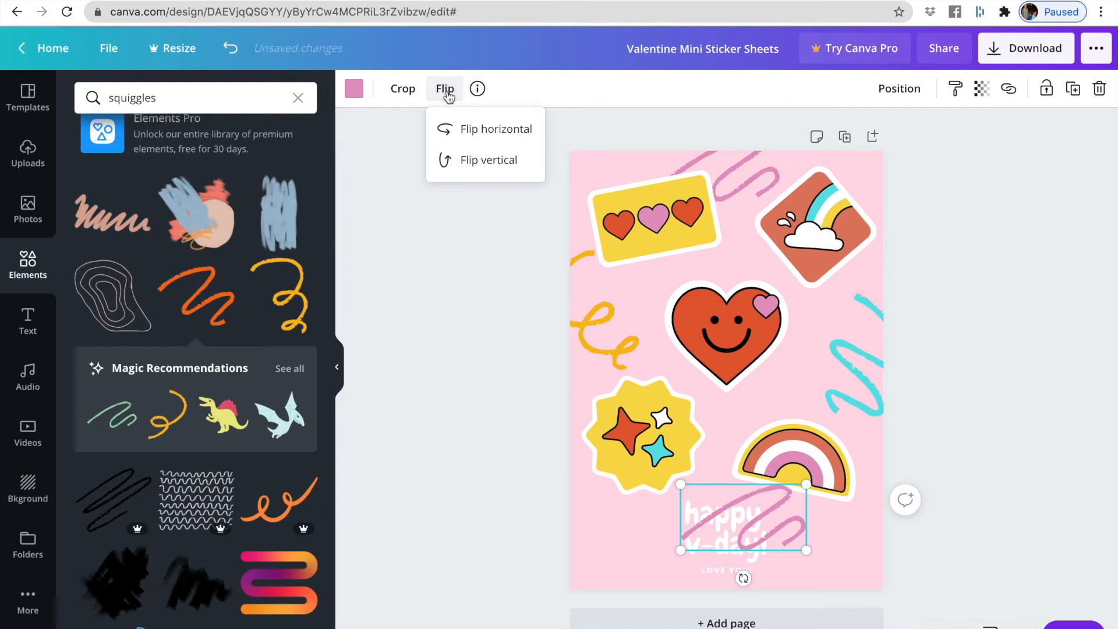
click(472, 130)
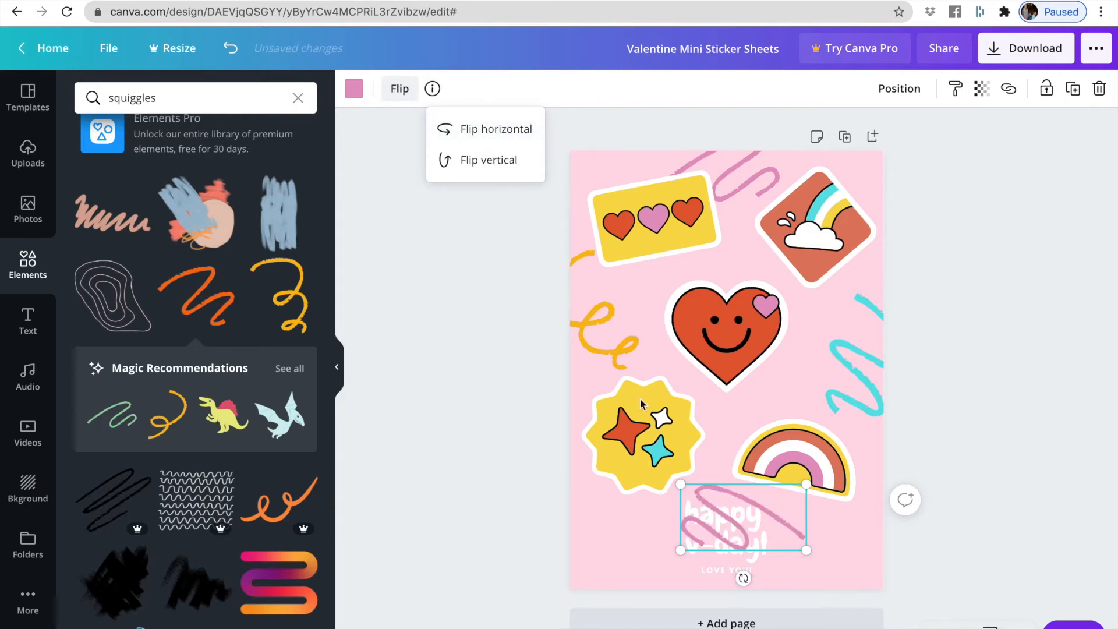
Step: Rotate the flipped pink squiggle diagonally and place it in the page's lower-left corner, partly off the page
mouse_move(743, 578)
mouse_down()
mouse_move(786, 544)
mouse_move(792, 551)
mouse_up()
mouse_move(753, 493)
mouse_down()
mouse_move(634, 496)
mouse_move(625, 525)
mouse_up()
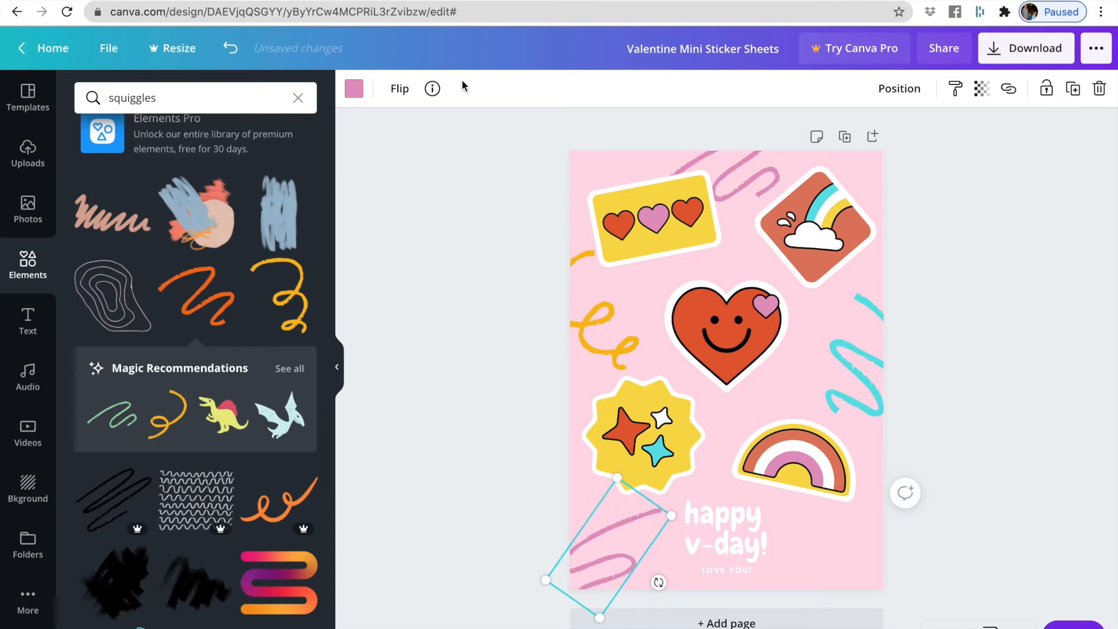
Step: Recolour the lower-left corner squiggle white and set its transparency to 49
click(354, 89)
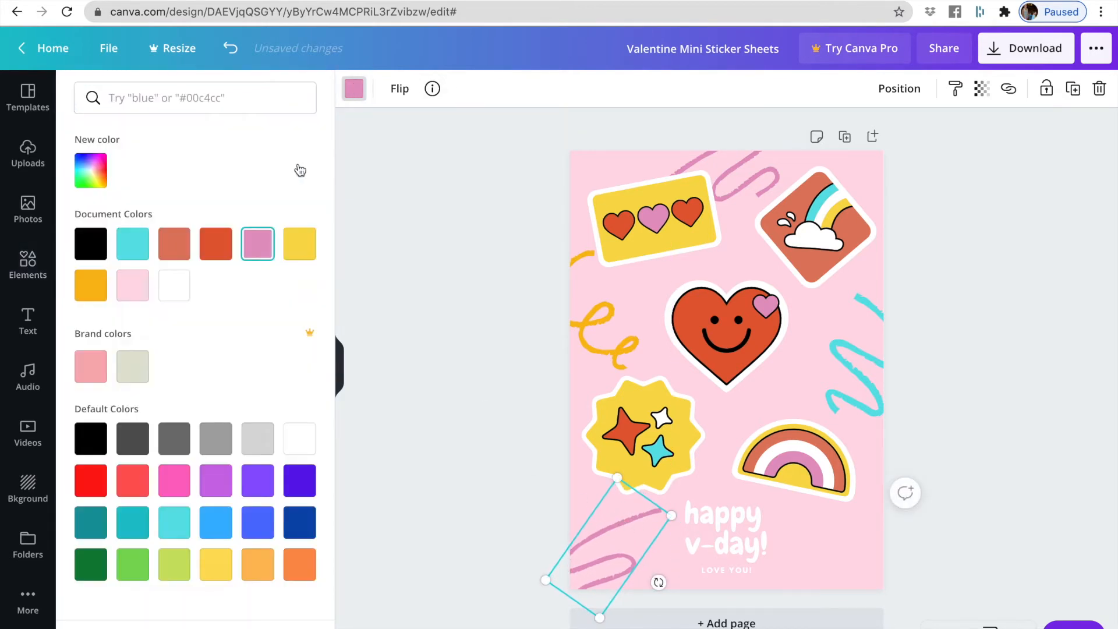
click(177, 293)
click(982, 89)
mouse_move(925, 137)
mouse_down()
mouse_move(866, 135)
mouse_move(879, 136)
mouse_up()
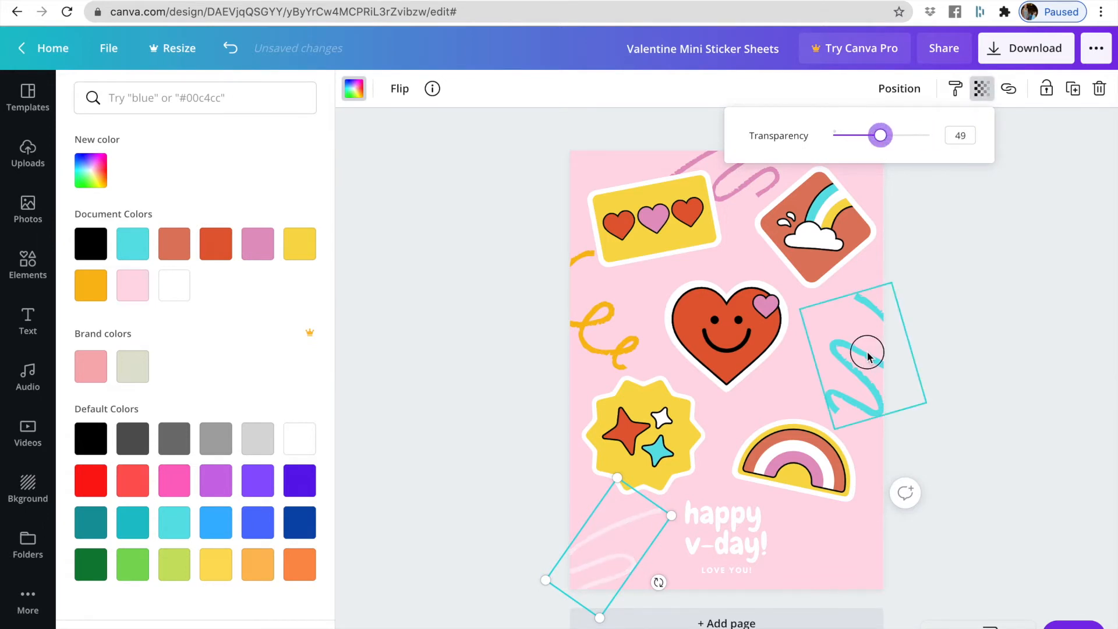
Step: Make the blue squiggle at the page's right edge semi-transparent
click(883, 298)
click(981, 89)
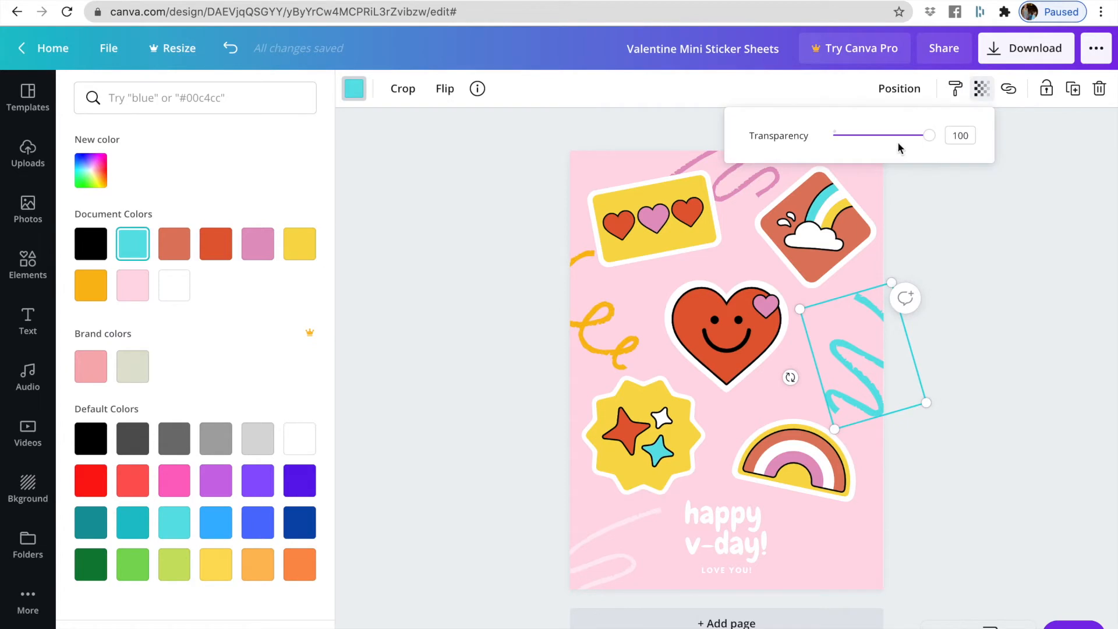
drag(931, 135, 871, 140)
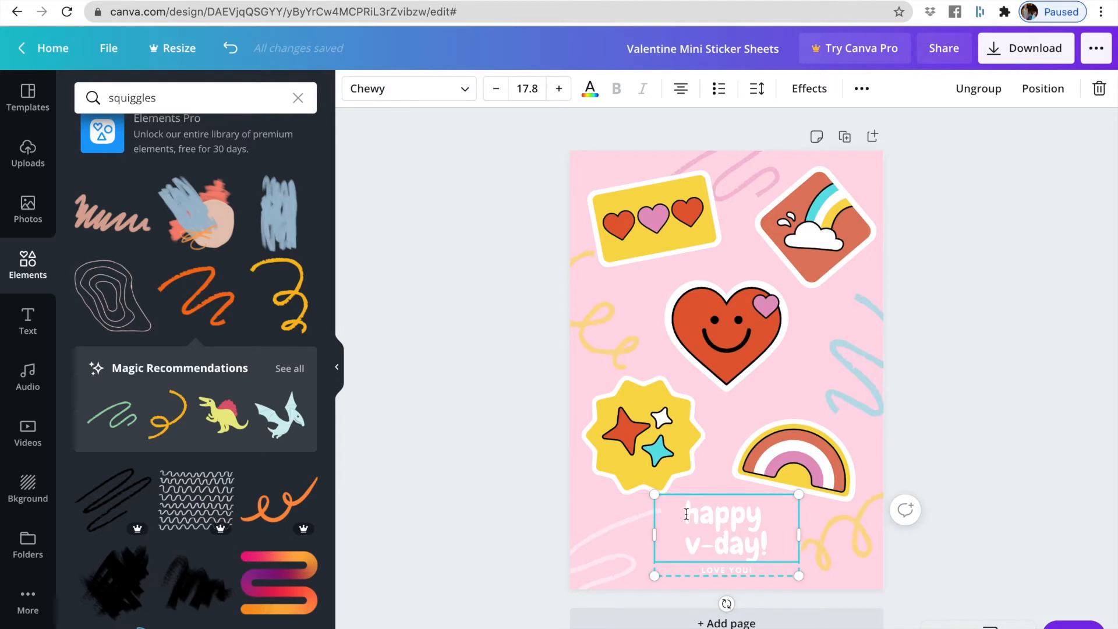
Step: Recolour the "happy v-day!" greeting and the "LOVE YOU!" line beneath it in the document's red-orange
drag(686, 513, 788, 551)
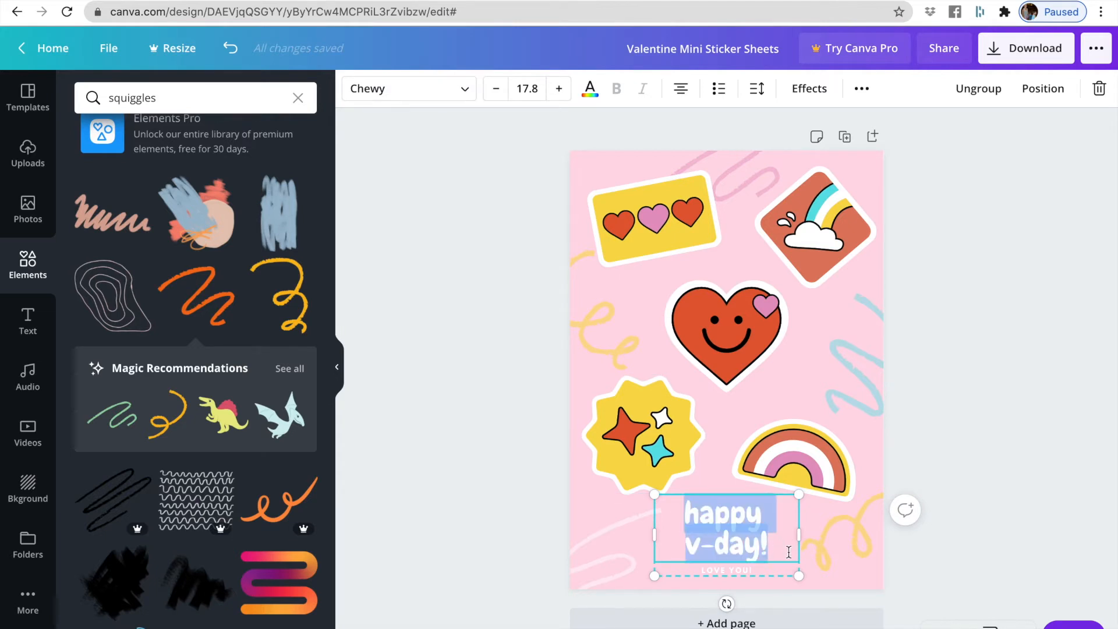
click(589, 90)
click(216, 245)
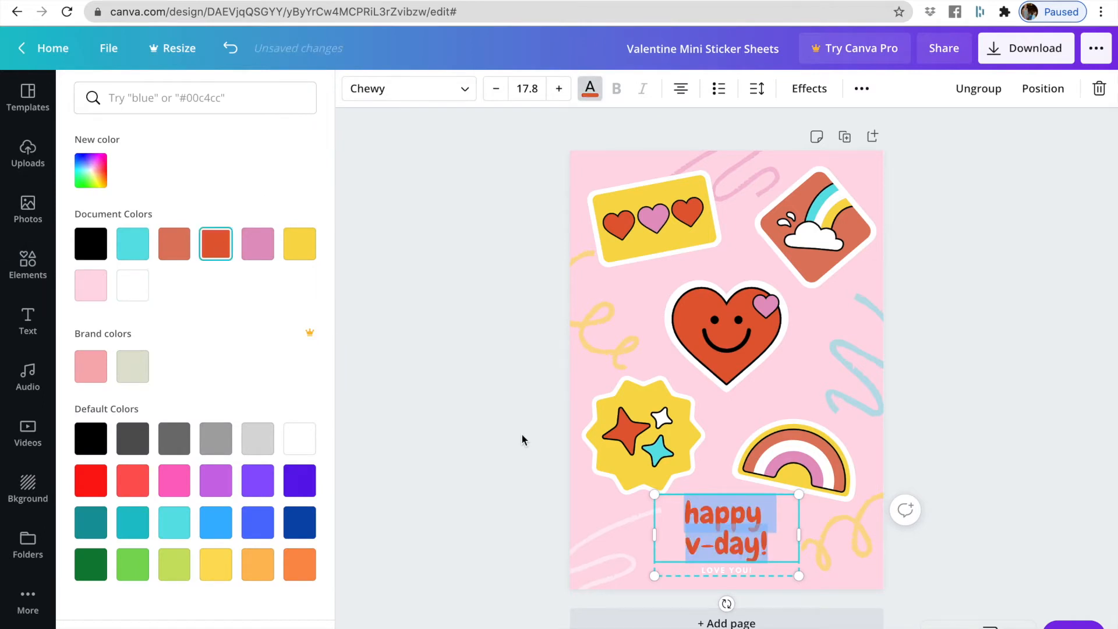
click(450, 440)
click(758, 567)
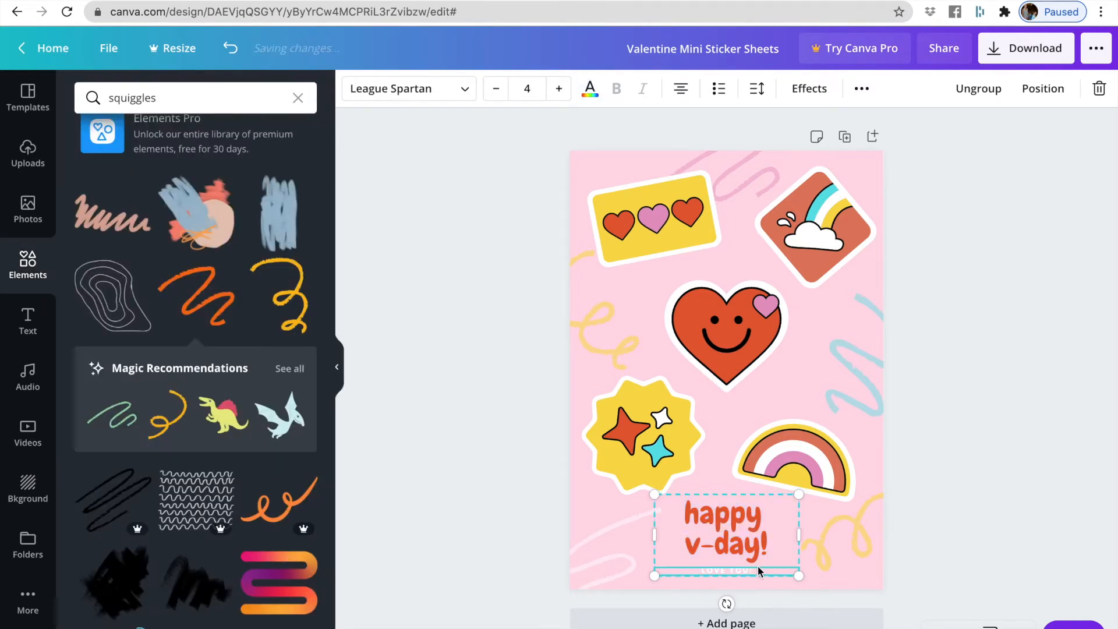
click(400, 391)
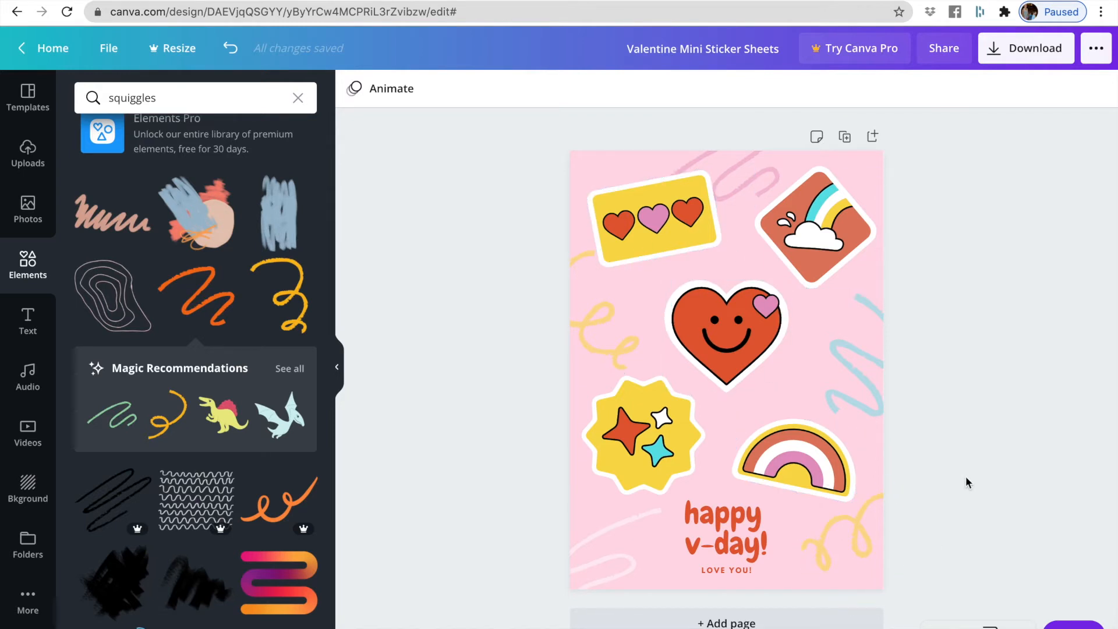
Step: Duplicate the sticker sheet page and title the first page "Original"
click(846, 139)
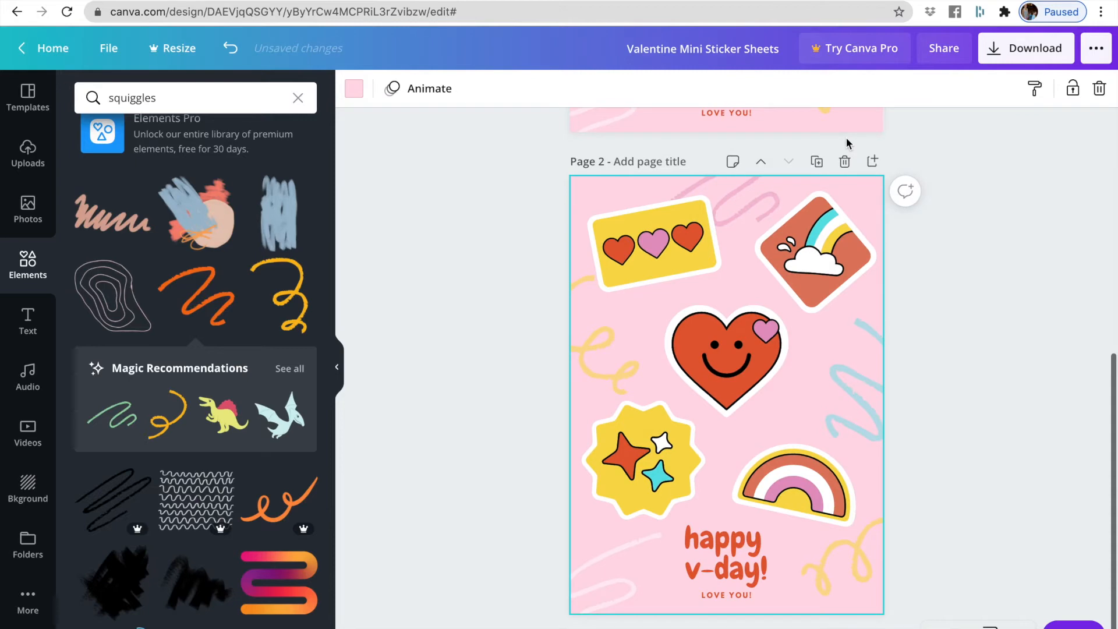
scroll(810, 191, up, 8)
click(650, 138)
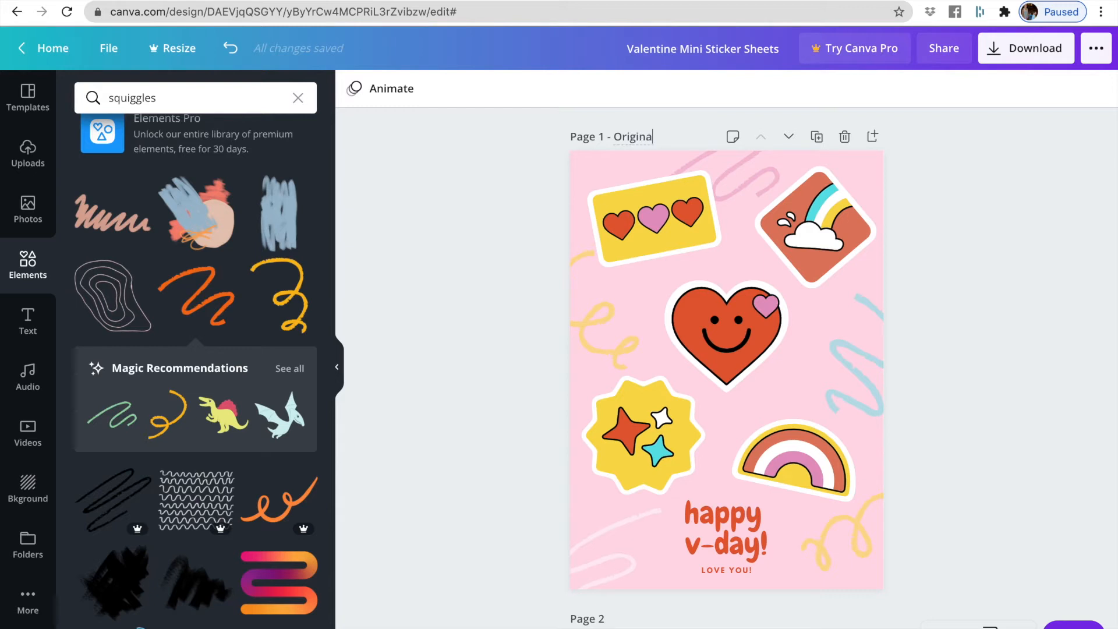
Step: Duplicate page 2 to make a third page, and title page 2 "Background"
scroll(448, 262, down, 8)
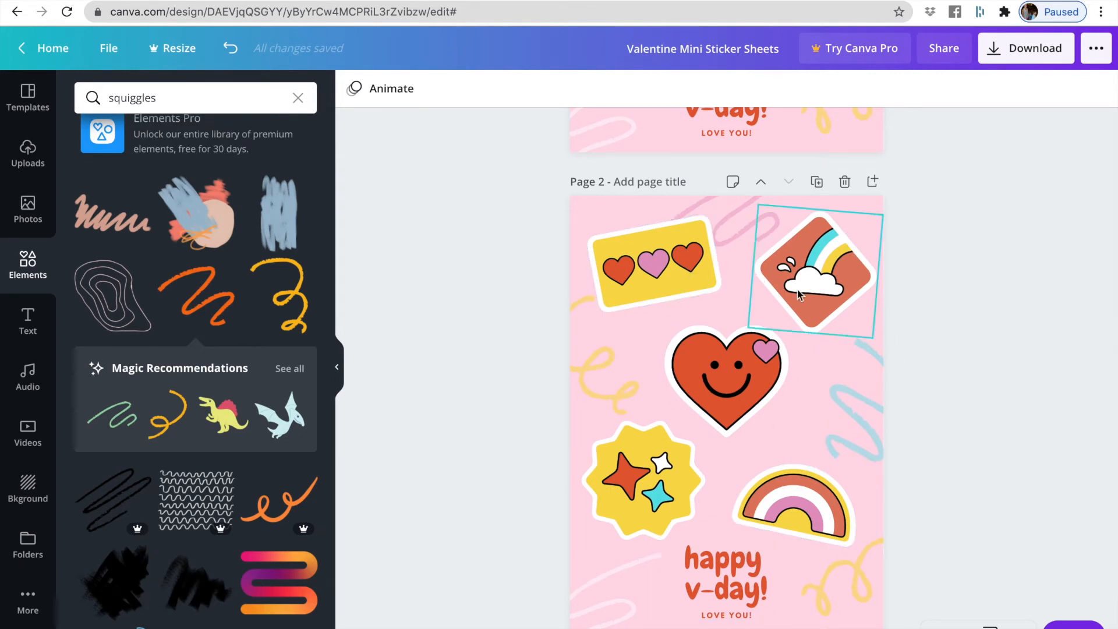
click(817, 182)
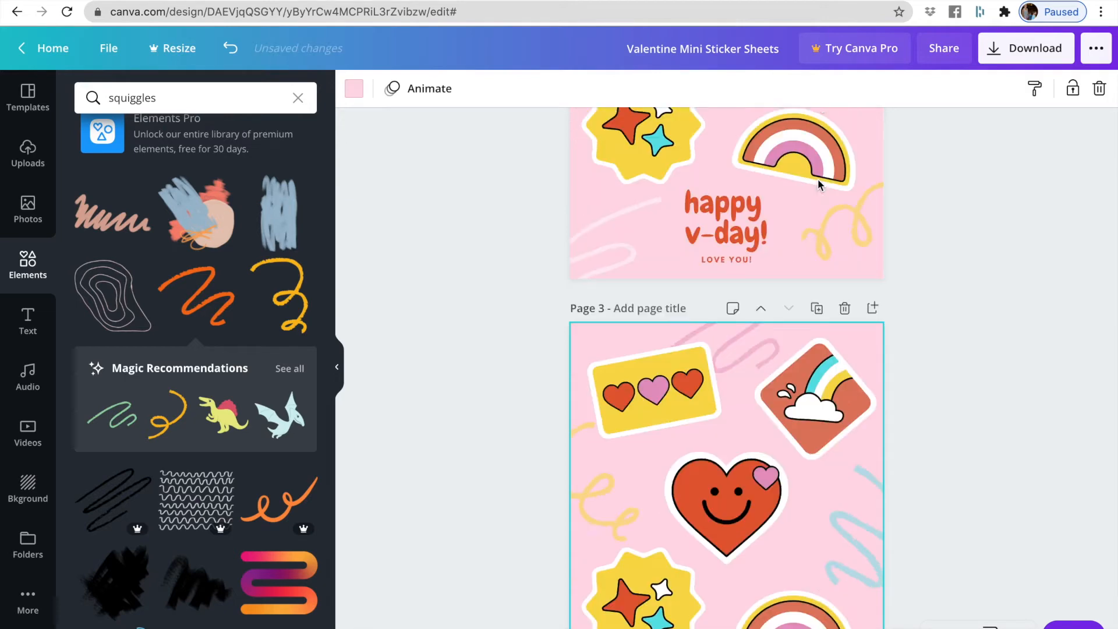
scroll(752, 376, up, 5)
scroll(752, 377, up, 4)
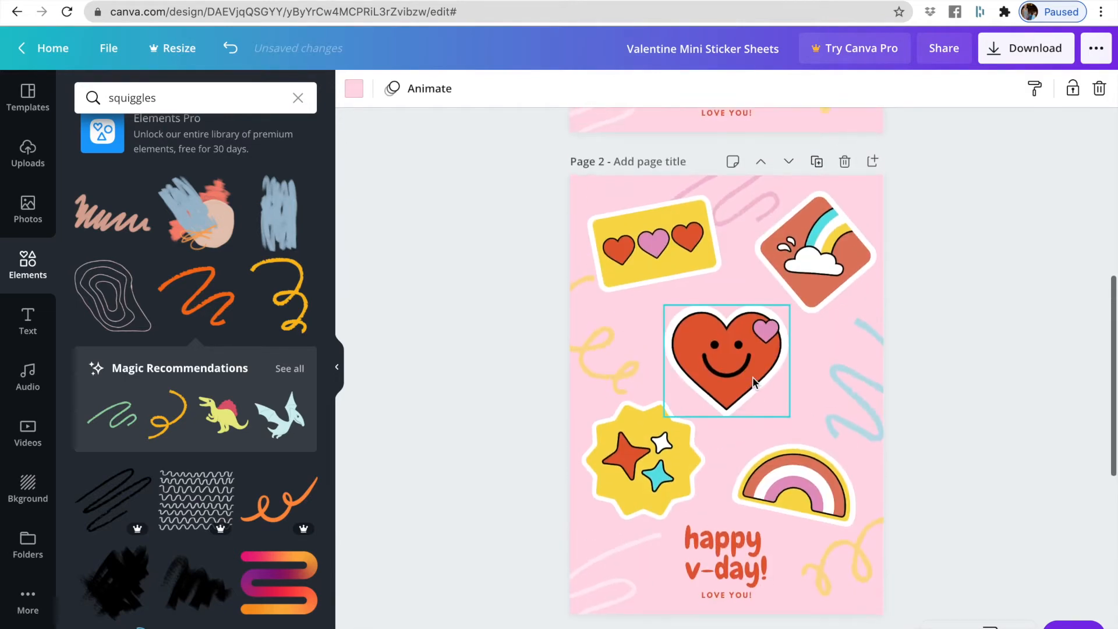
scroll(752, 376, up, 5)
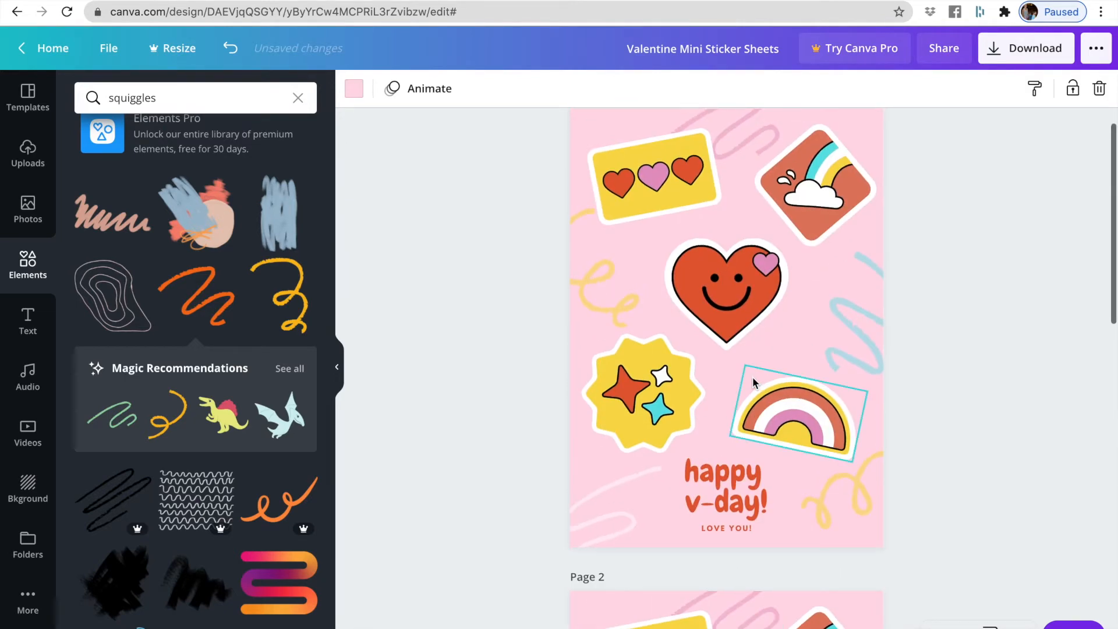
scroll(752, 376, down, 5)
scroll(752, 376, down, 1)
click(674, 302)
text(Background)
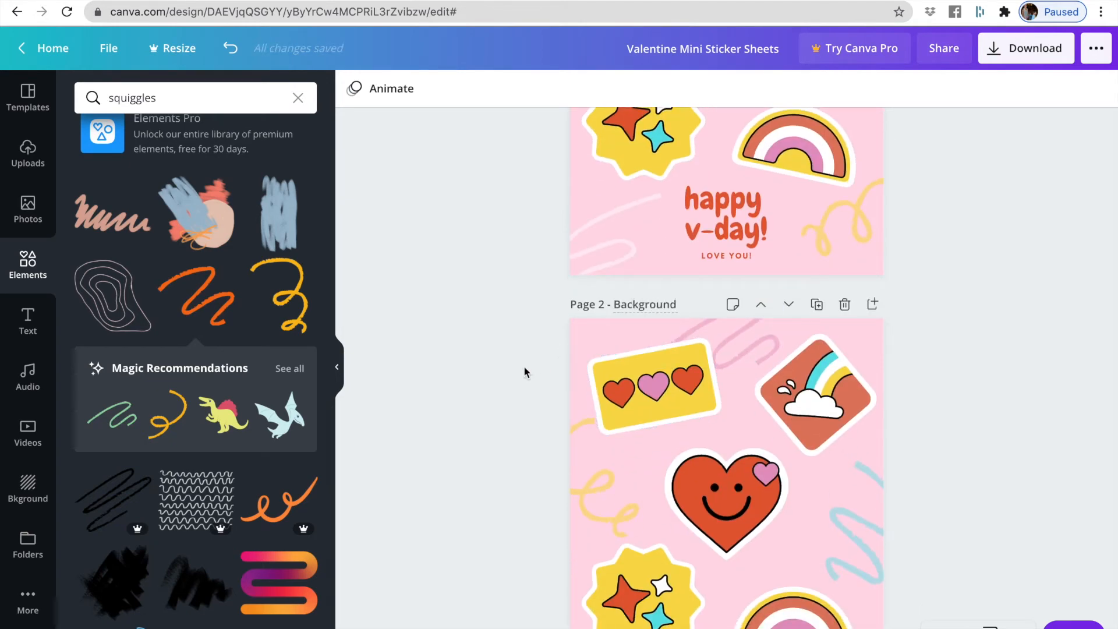
Step: Title page 3 "Stickers"
scroll(527, 373, down, 5)
click(626, 418)
text(Stickers)
click(519, 425)
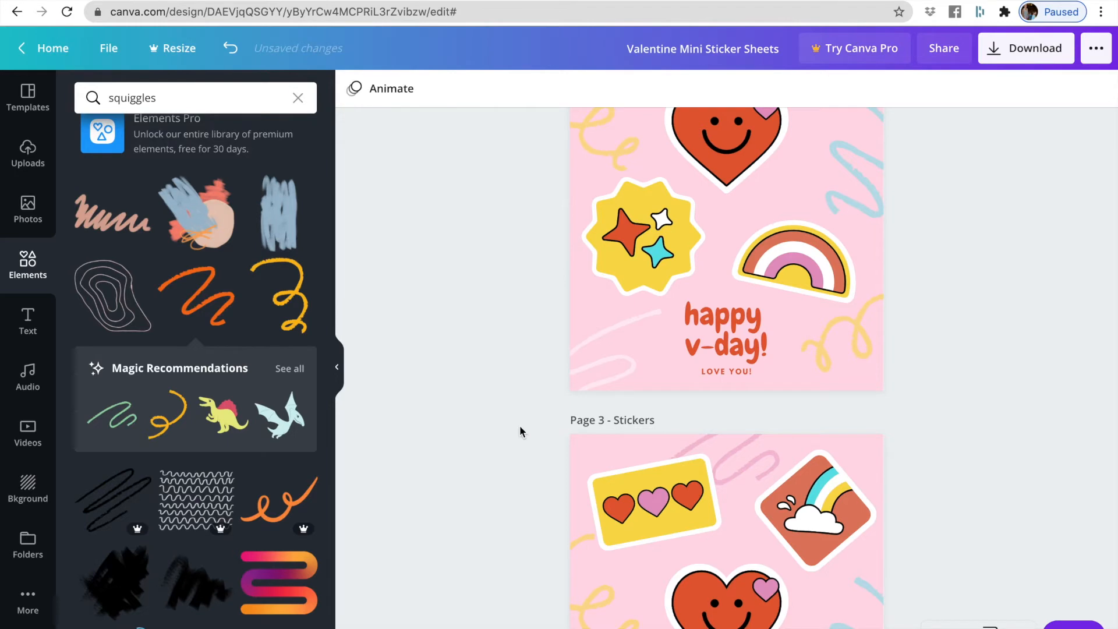
Step: Delete all five stickers from the Background page, keeping its squiggles and greeting text
scroll(519, 425, down, 3)
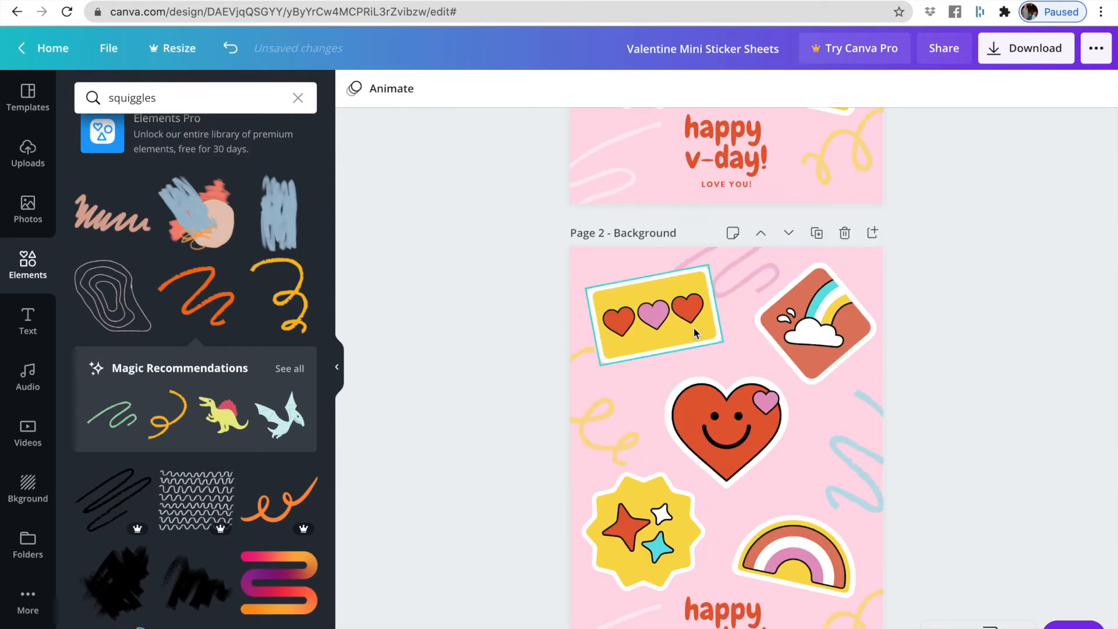
click(677, 317)
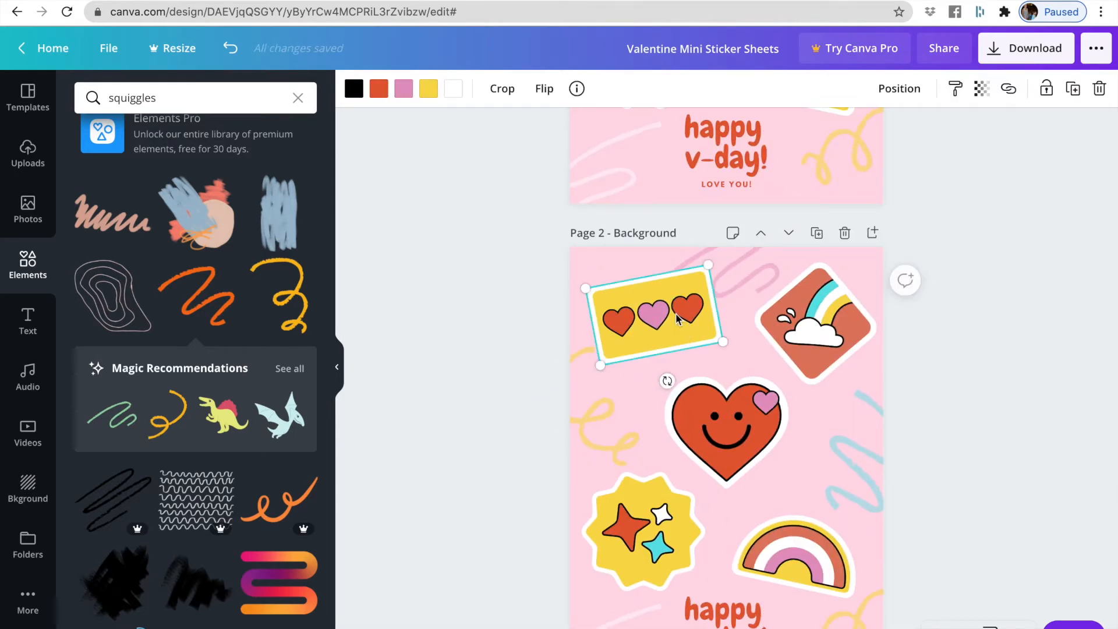
shift+click(793, 319)
shift+click(722, 443)
shift+click(648, 546)
shift+click(785, 548)
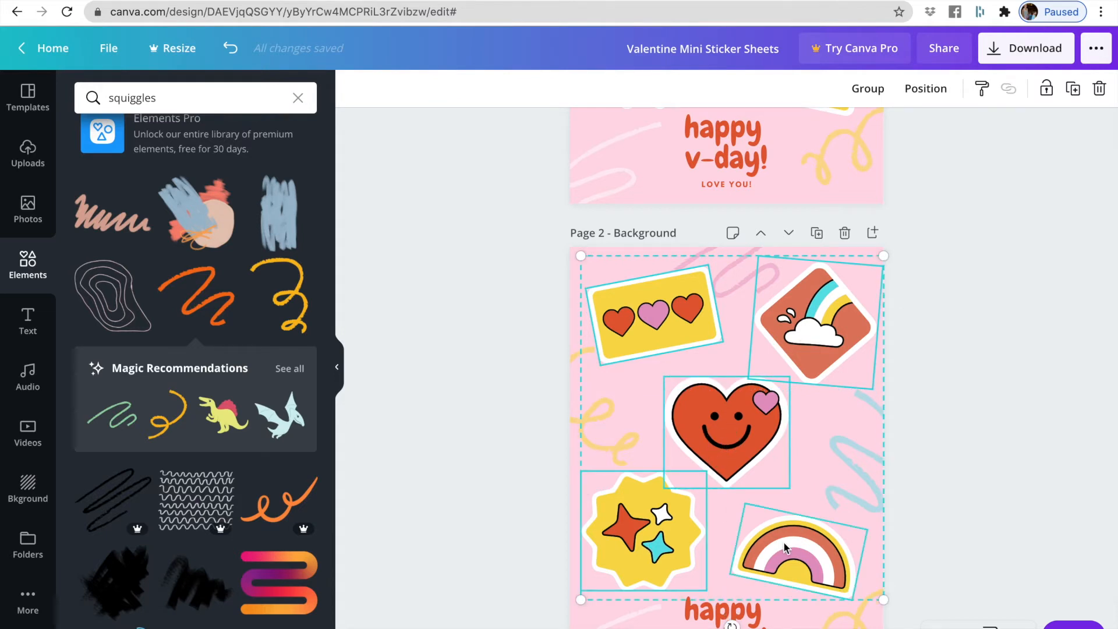
key(Delete)
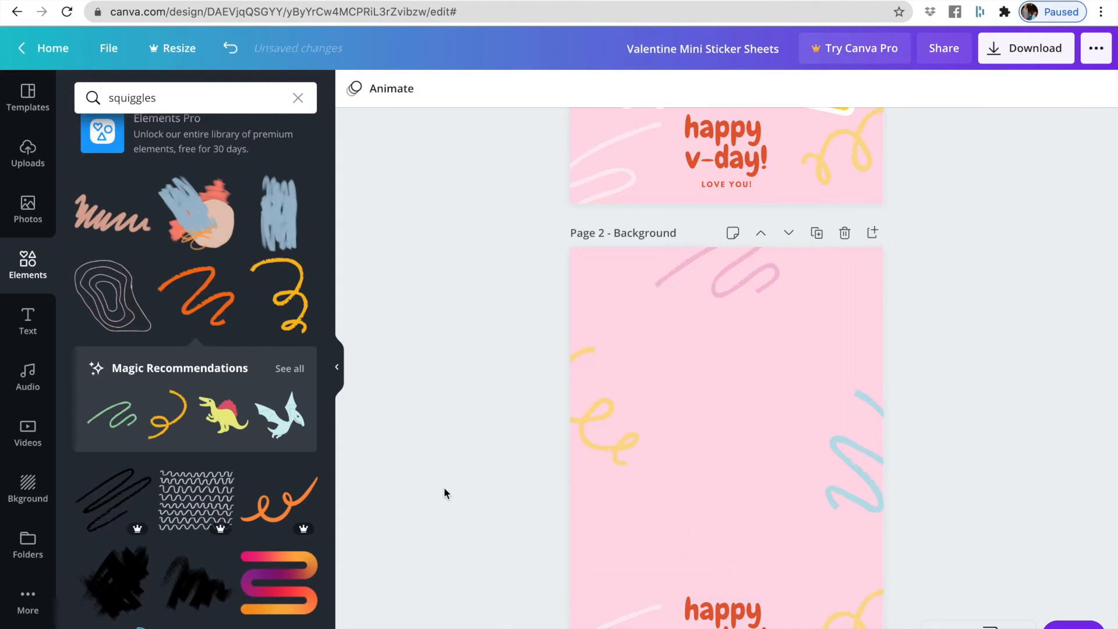
Step: Delete the squiggles, the "happy v-day!" greeting and the "LOVE YOU!" line from the Stickers page
scroll(444, 487, down, 2)
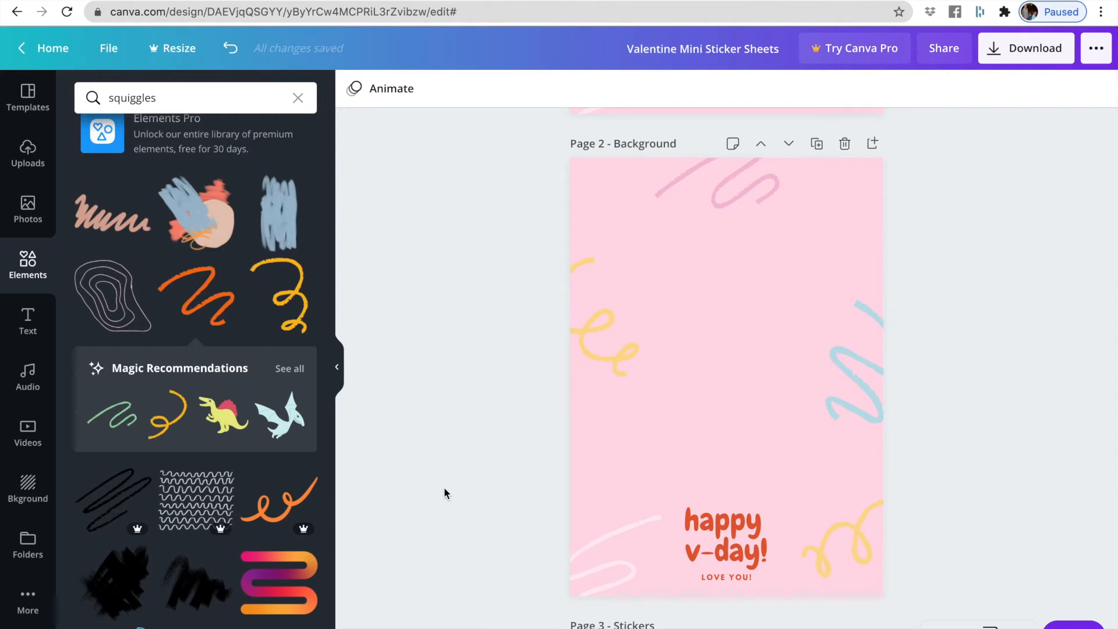
scroll(507, 476, down, 8)
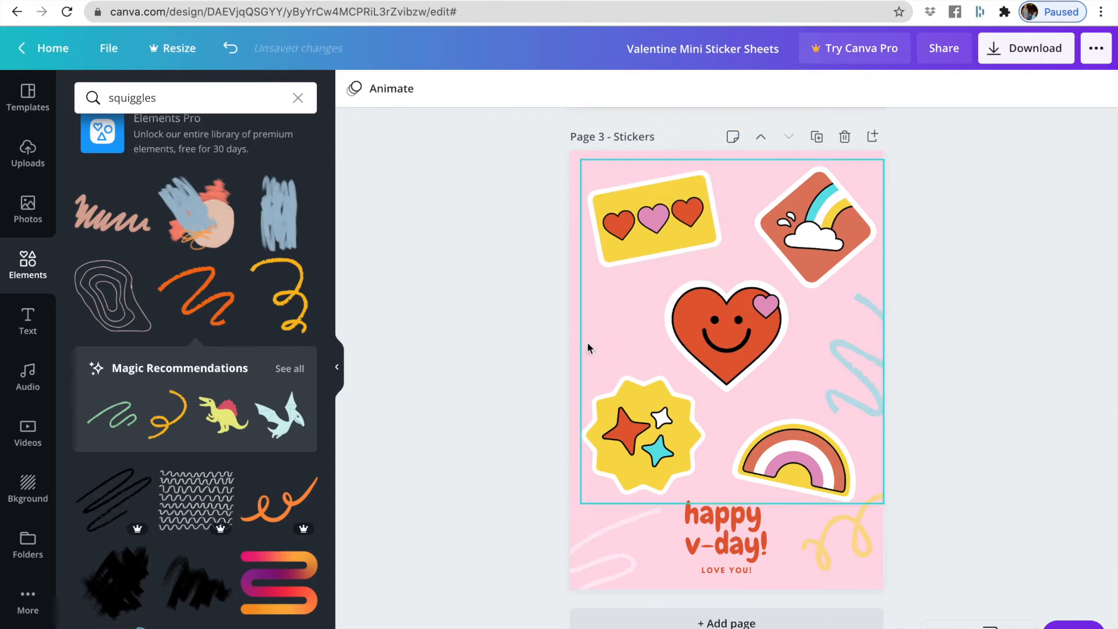
click(855, 373)
key(Delete)
click(831, 538)
key(Delete)
click(728, 542)
key(Delete)
click(732, 566)
key(Delete)
Step: Remove the pink background from the Stickers page
key(Delete)
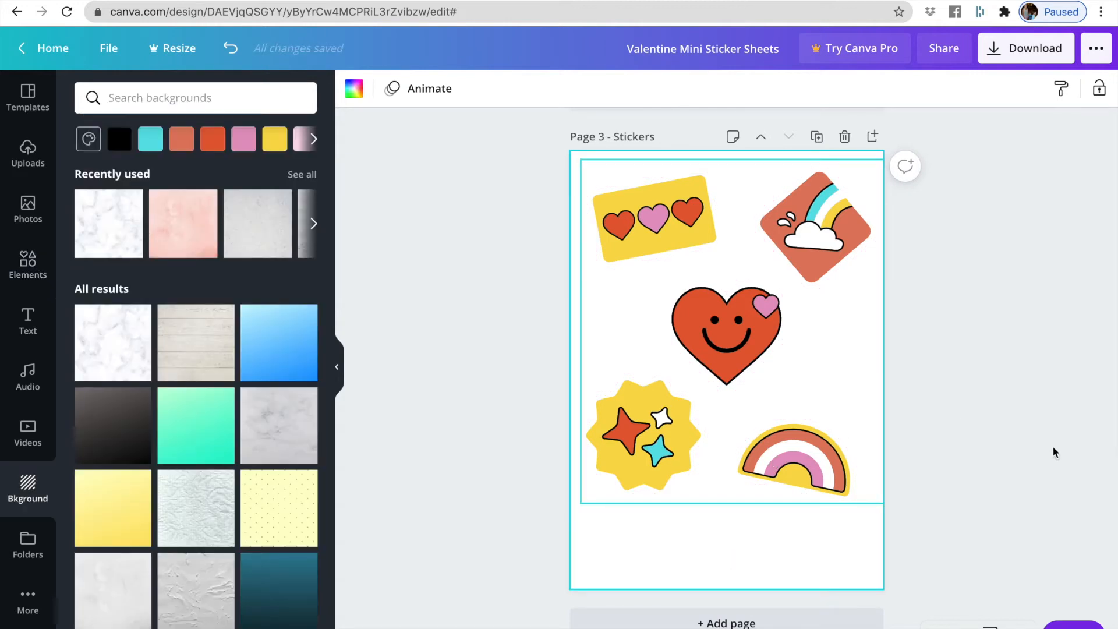
click(1053, 452)
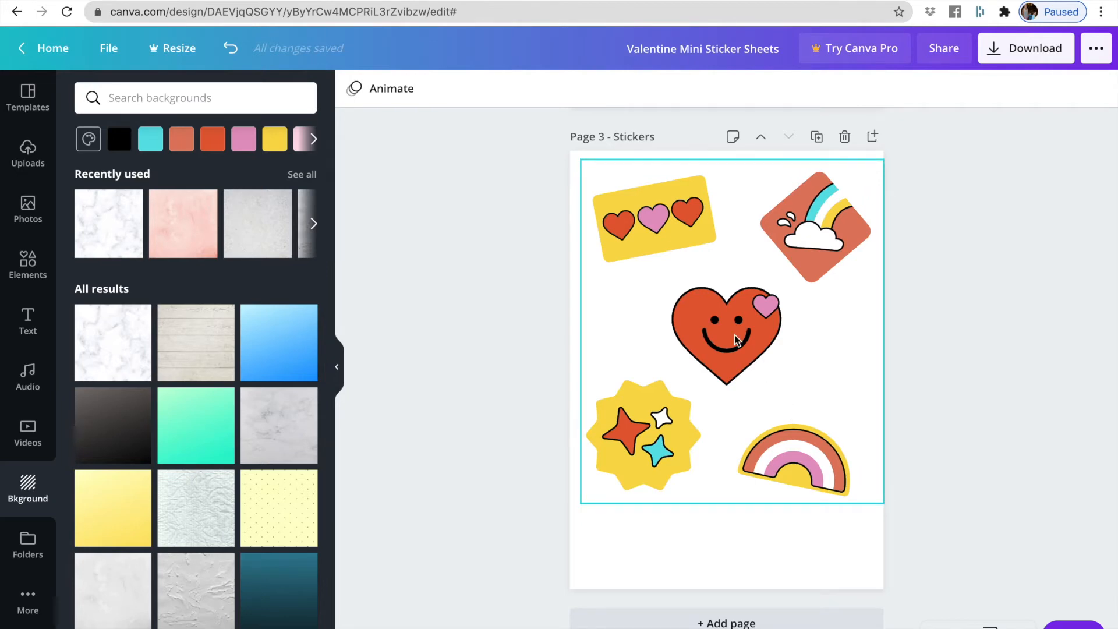
scroll(735, 341, up, 15)
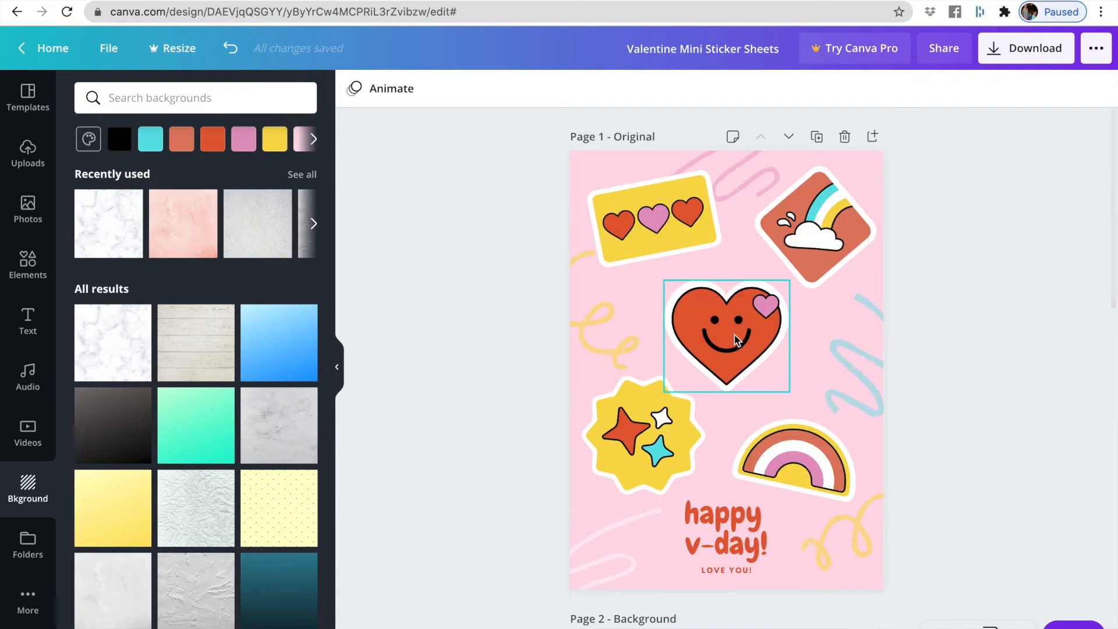
scroll(670, 309, down, 13)
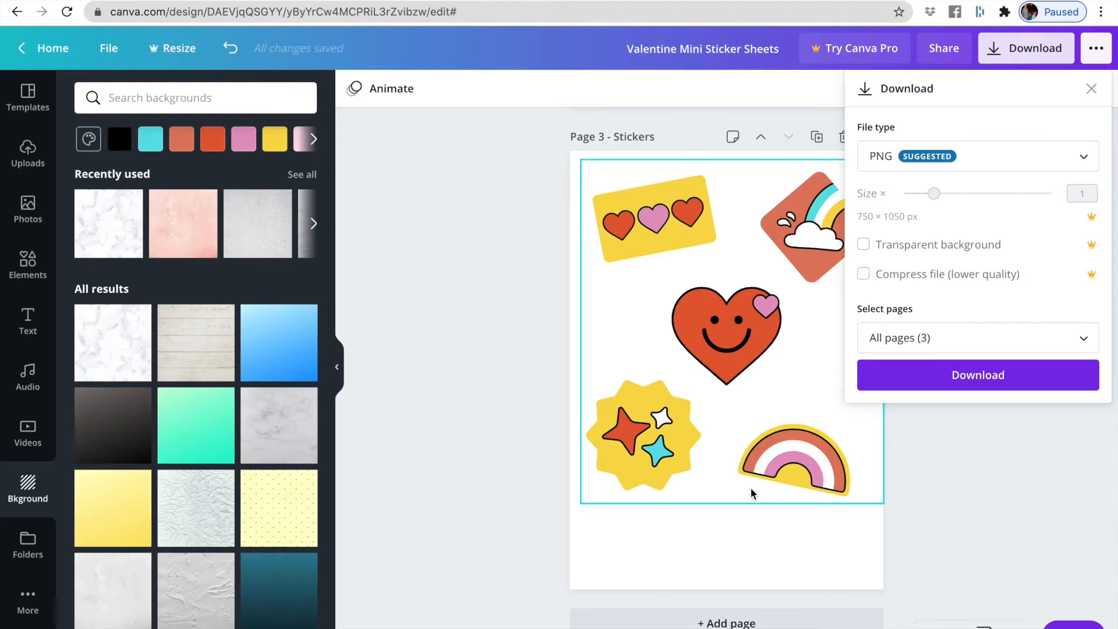
click(712, 562)
Step: Undo the removal of the pink background on the Stickers page
scroll(714, 564, up, 2)
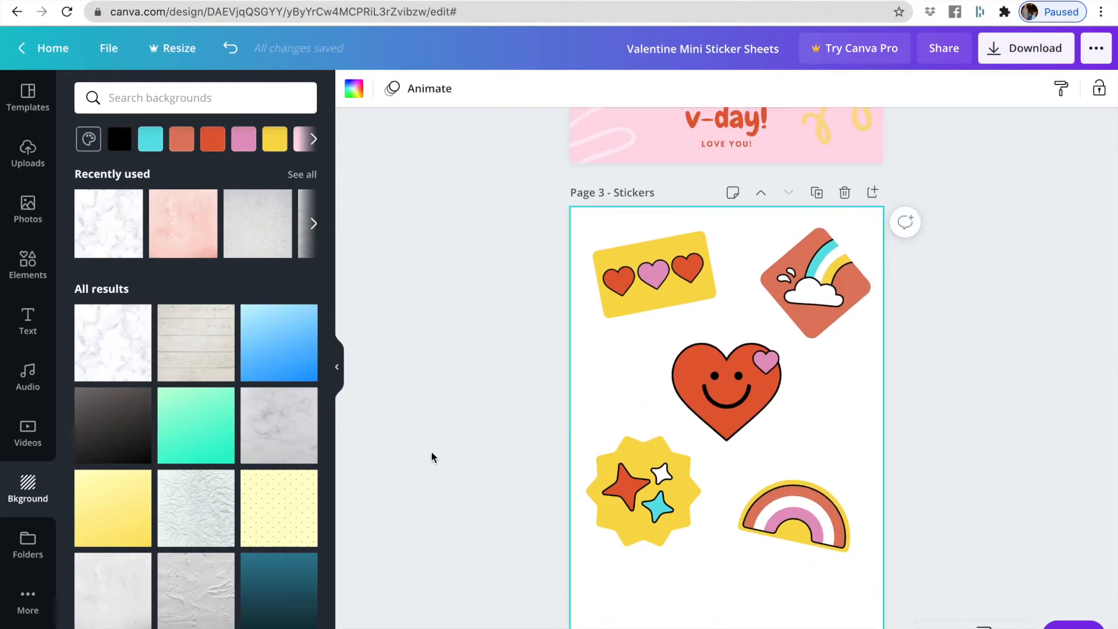
click(336, 366)
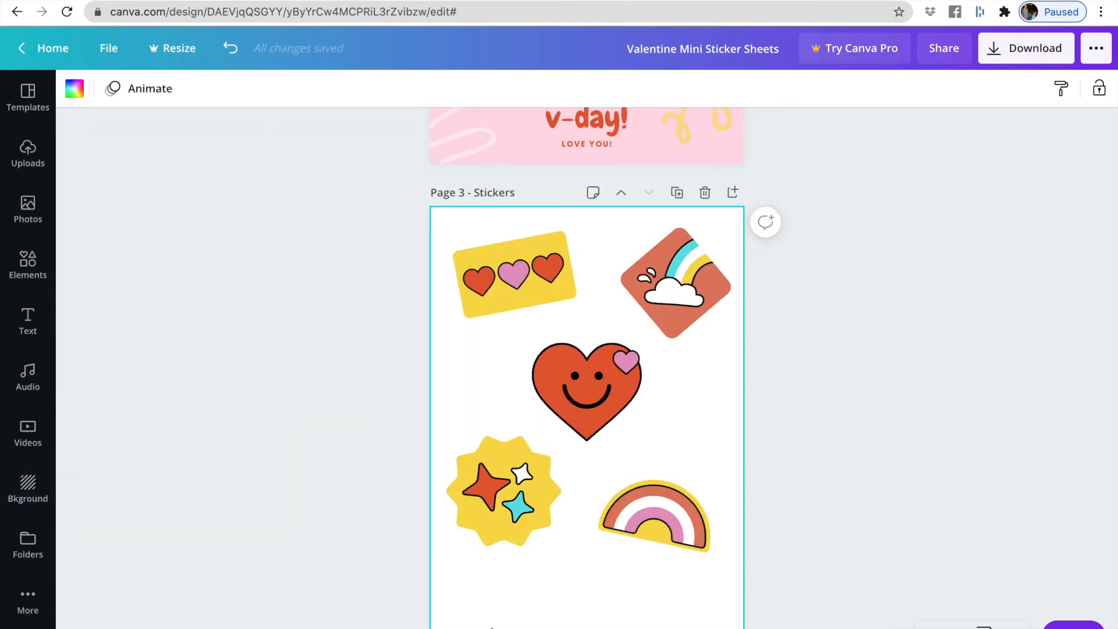
key(super+z)
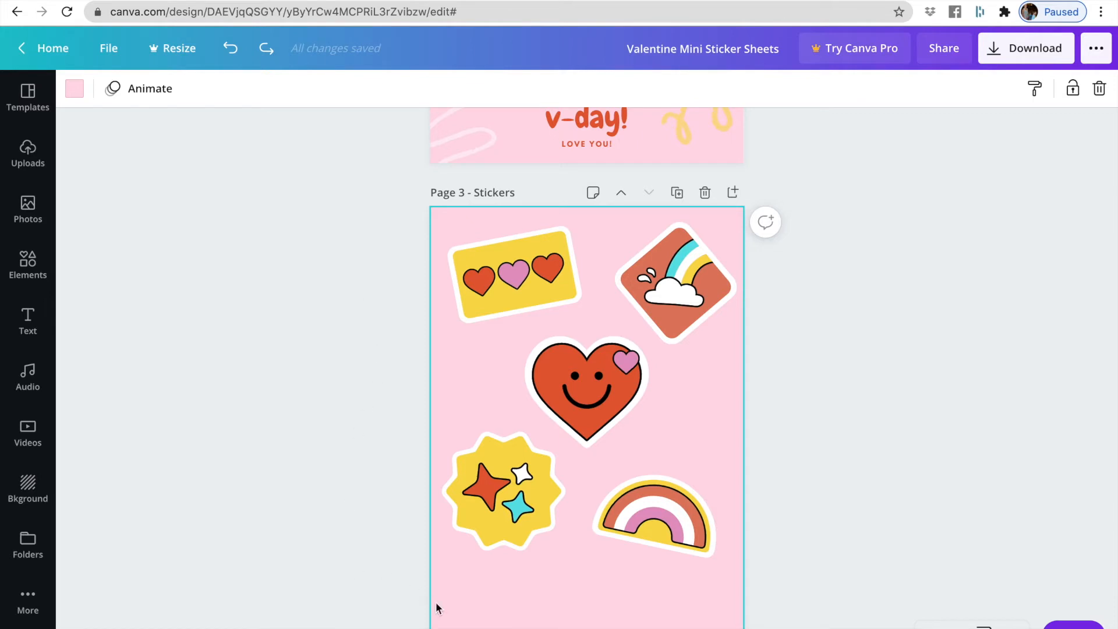
scroll(511, 585, up, 2)
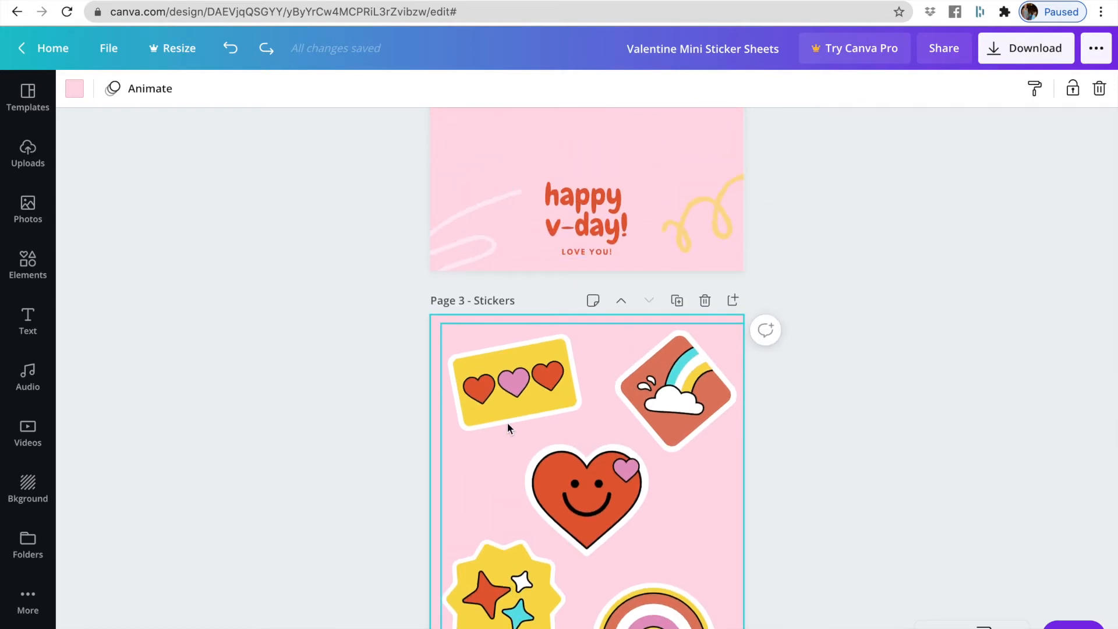
scroll(503, 453, down, 2)
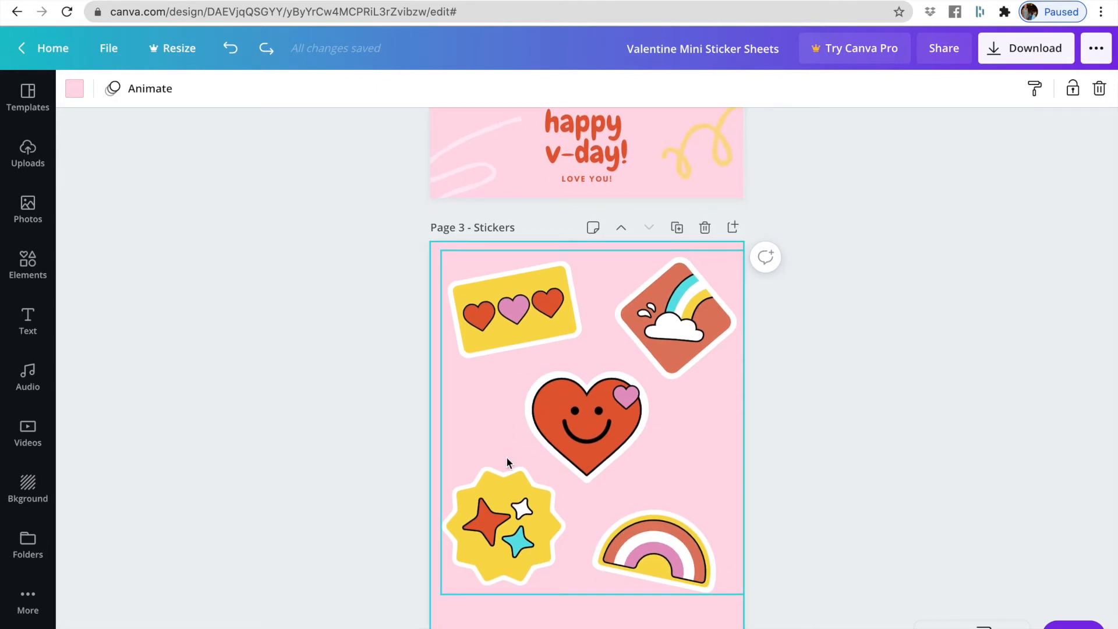
scroll(523, 513, down, 2)
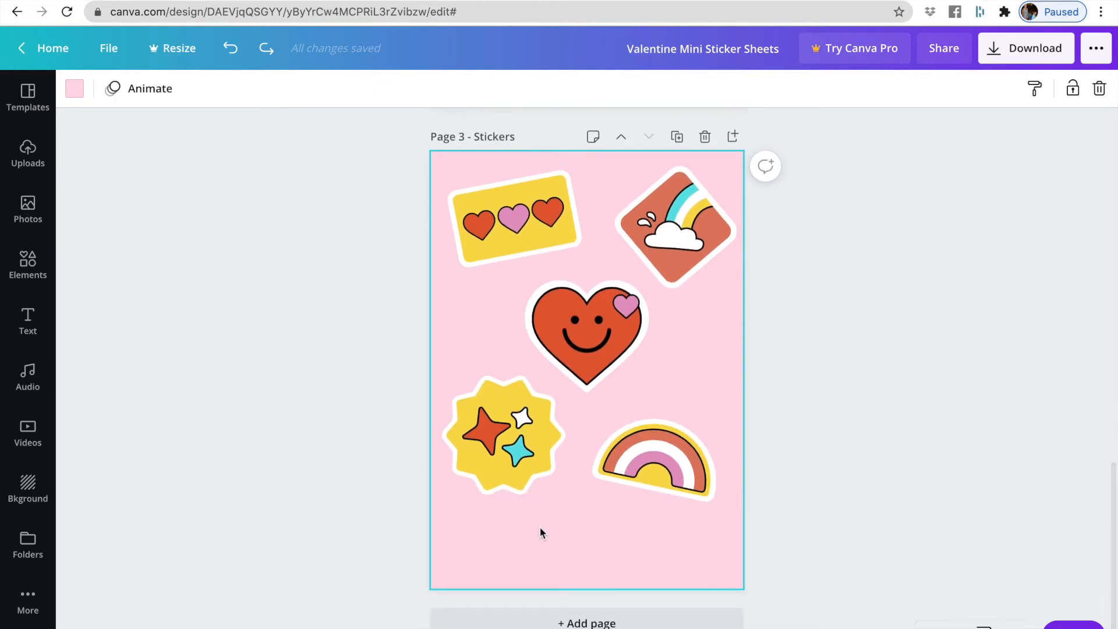
scroll(541, 533, up, 10)
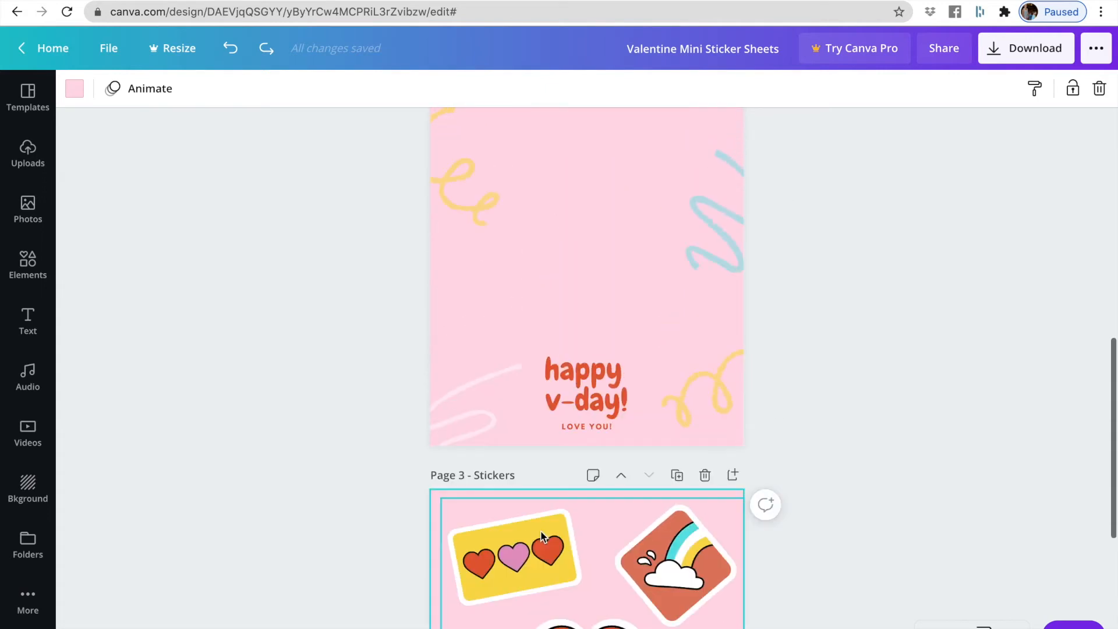
scroll(540, 534, up, 10)
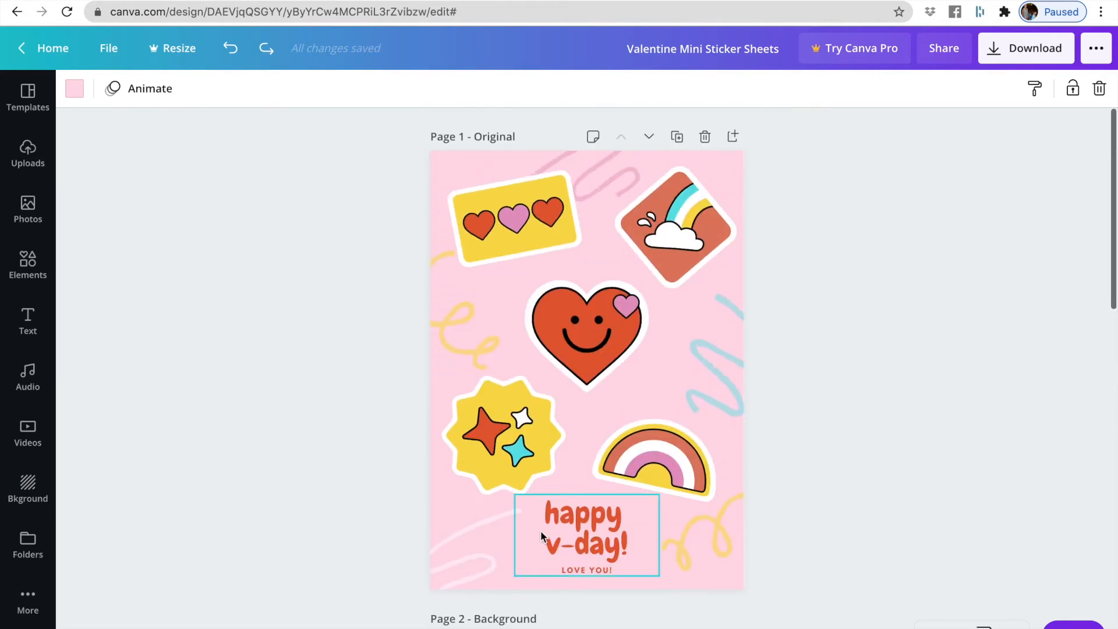
Step: Download all three pages as PNG files and open the downloaded Valentine Mini Sticker Sheets folder
scroll(540, 529, down, 20)
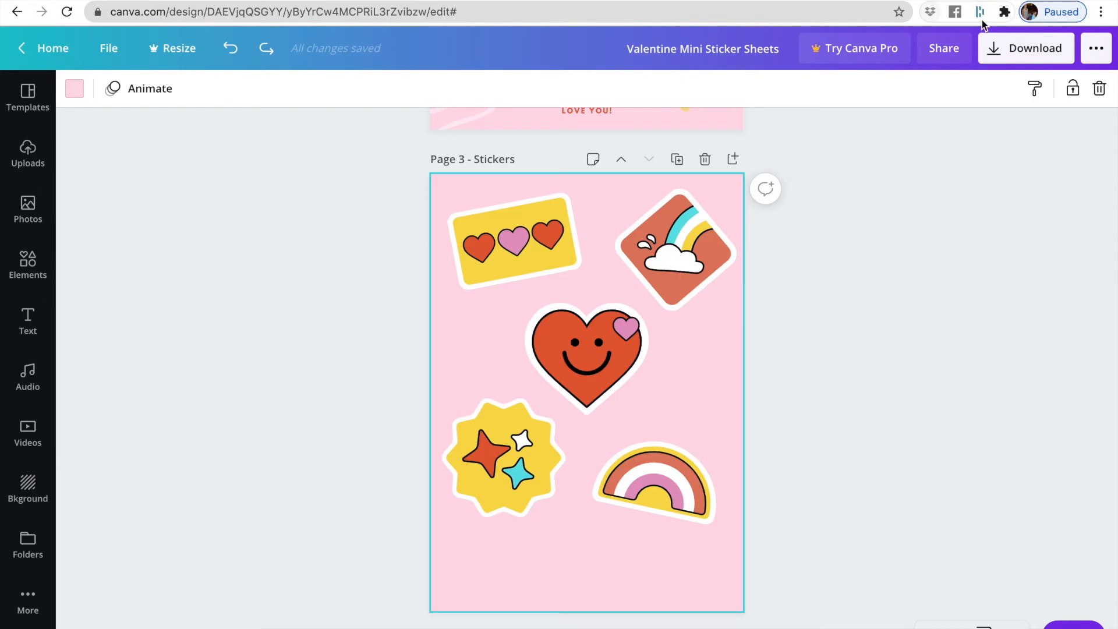
click(1011, 58)
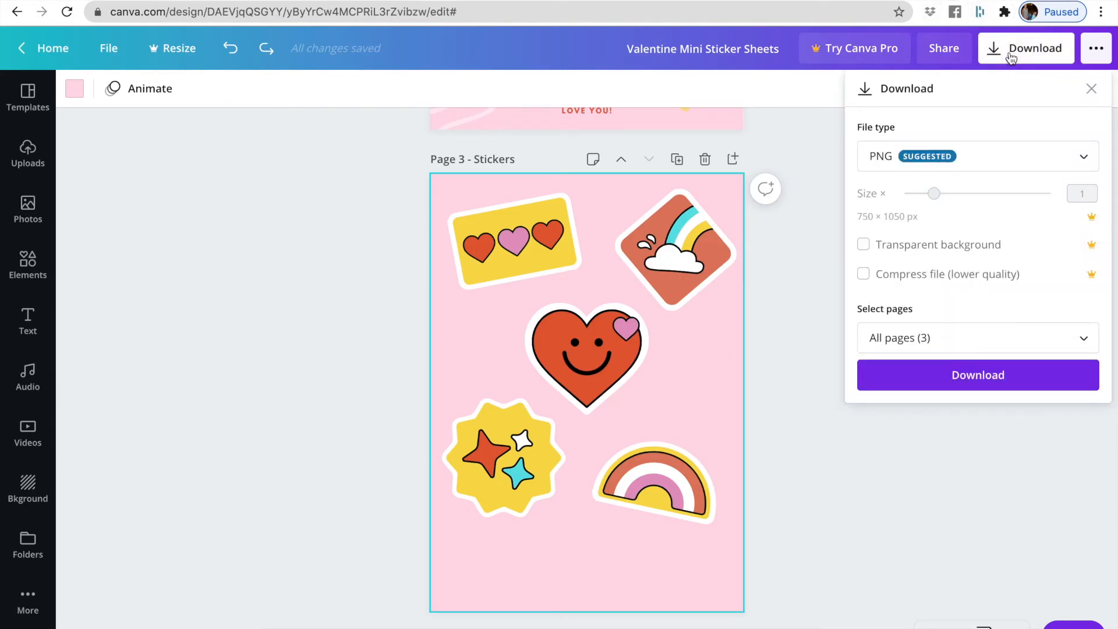
click(900, 160)
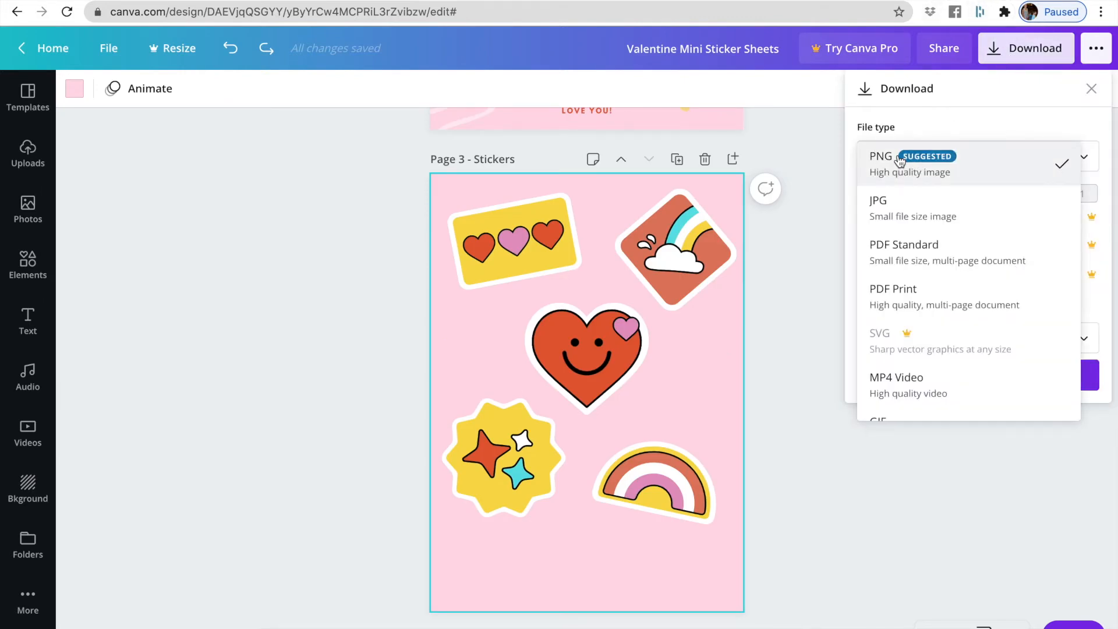
click(900, 156)
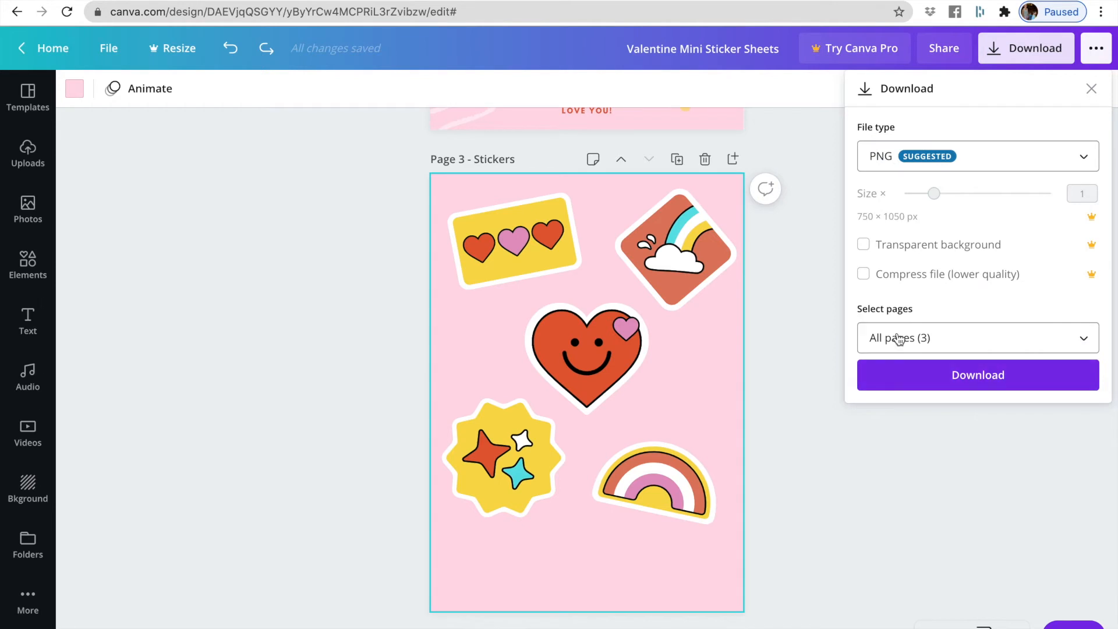
click(926, 378)
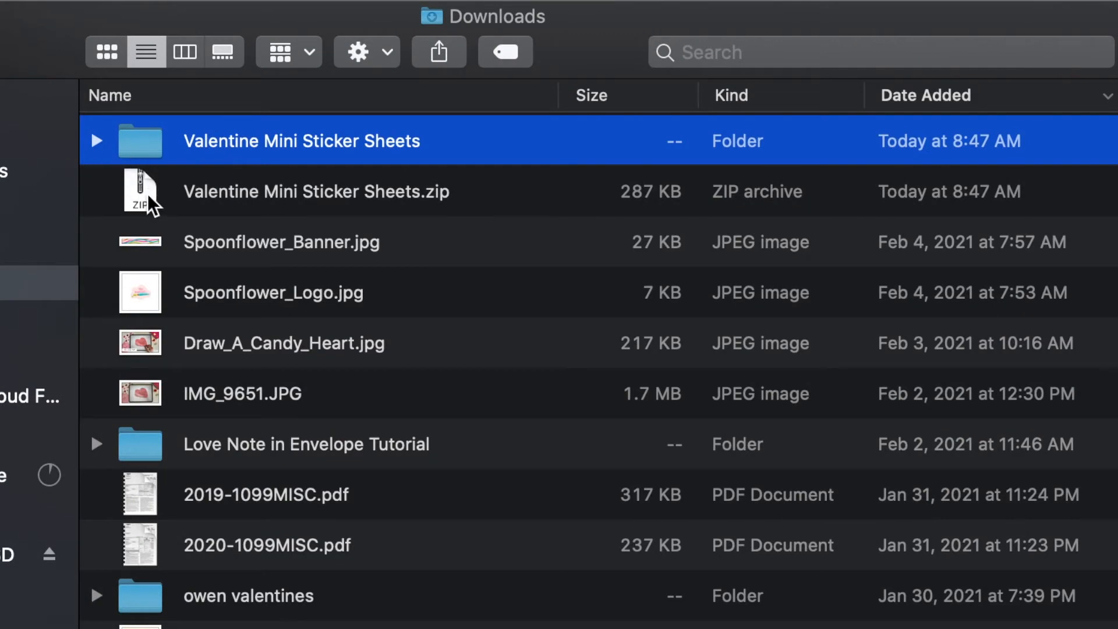
double_click(141, 135)
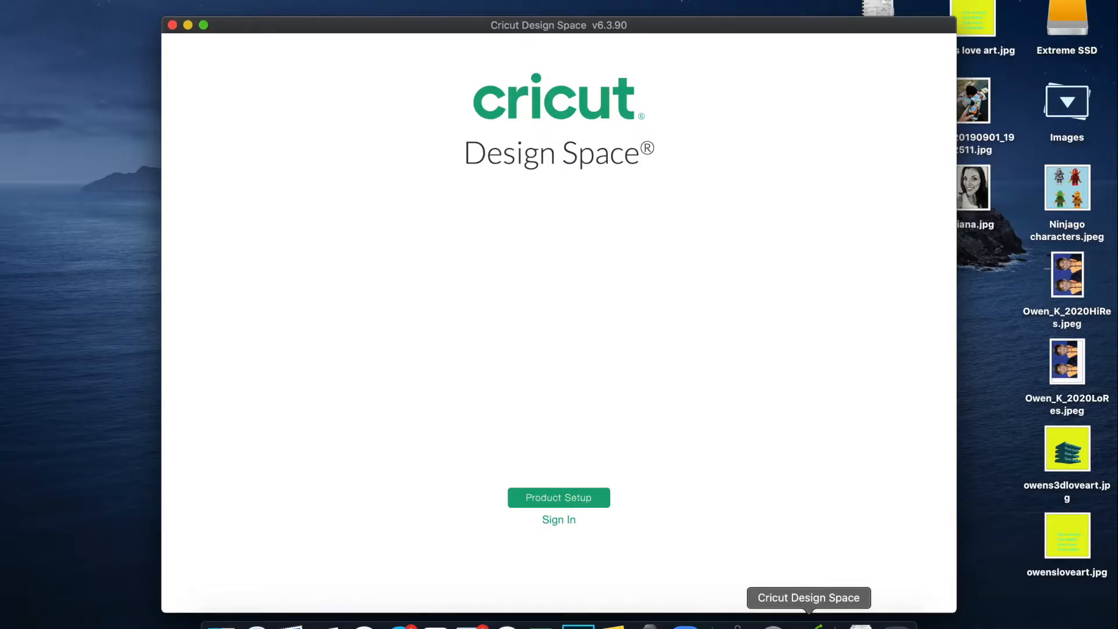
Step: Switch to Cricut Design Space, start a new project and upload Background.png from the Valentine Mini Sticker Sheets folder
click(204, 25)
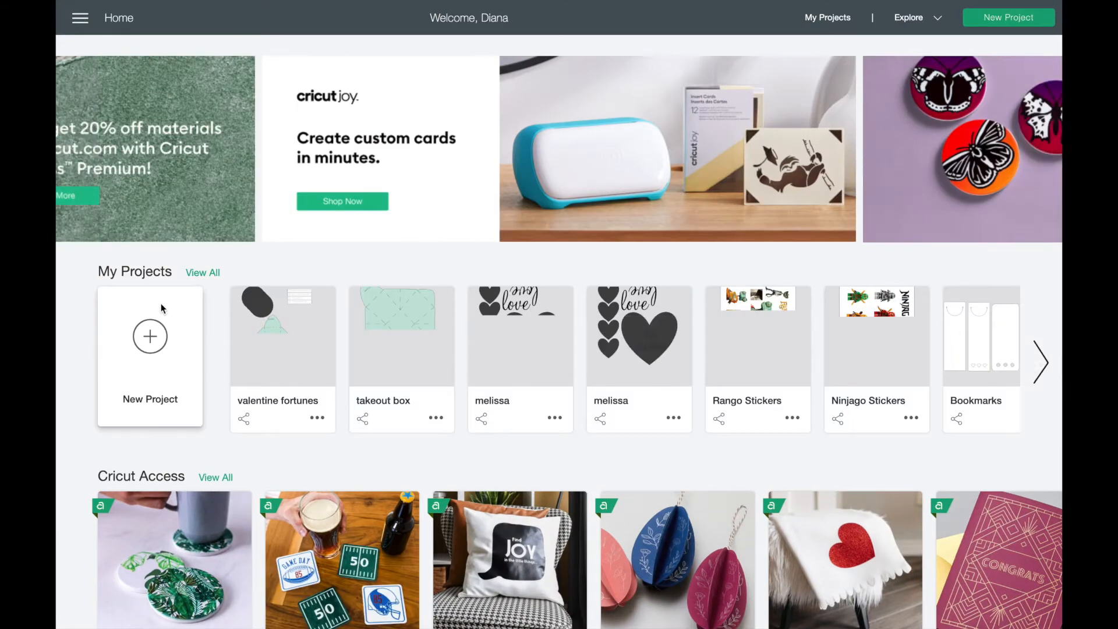
click(157, 354)
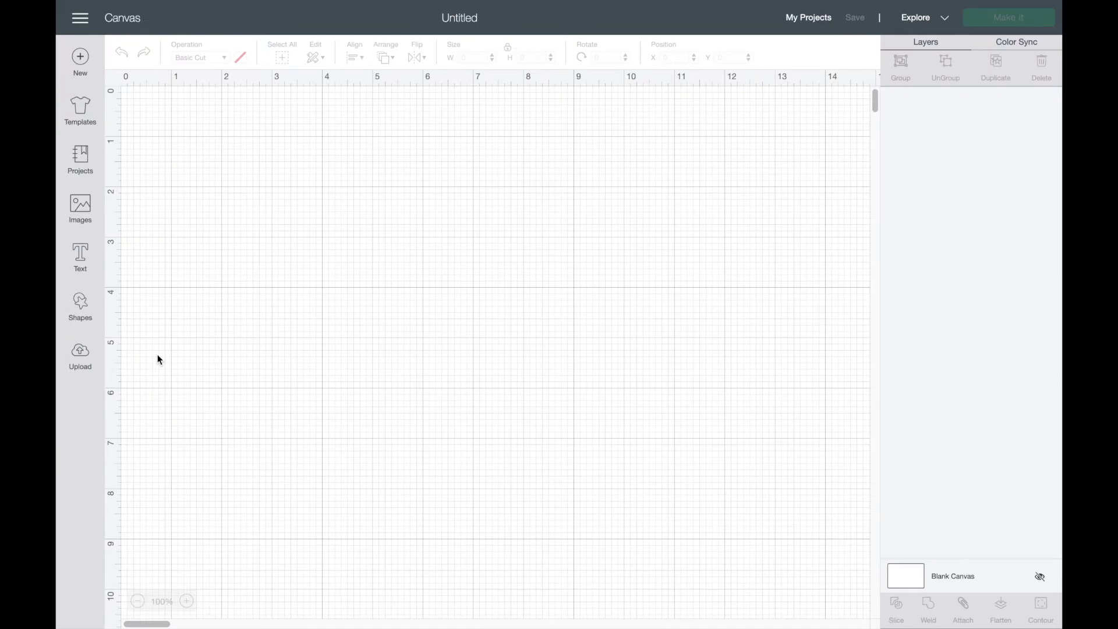
click(82, 356)
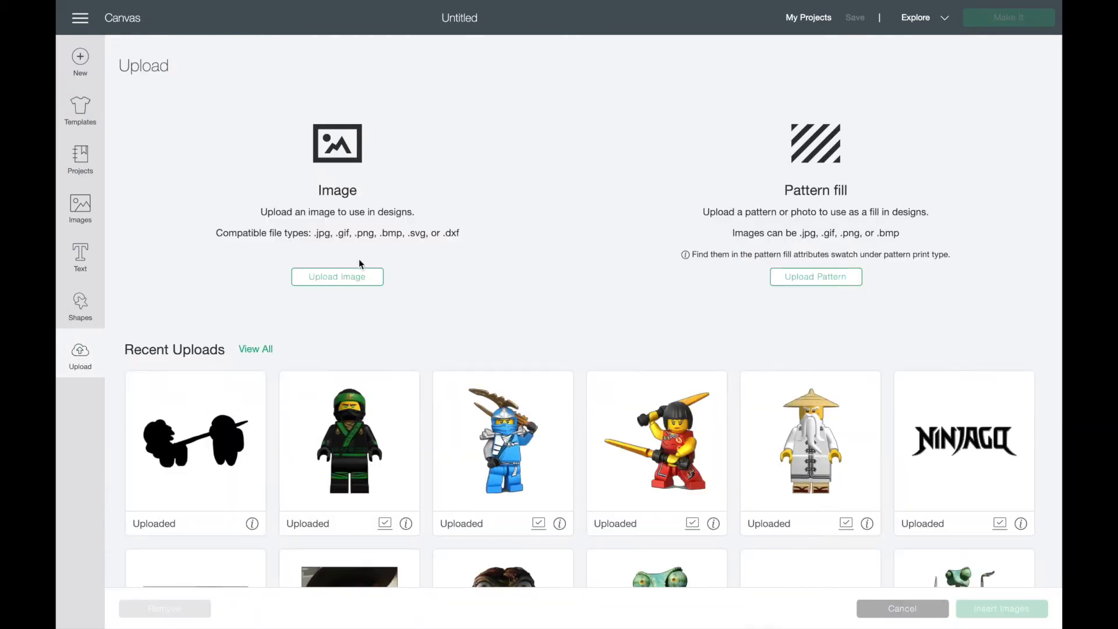
click(343, 278)
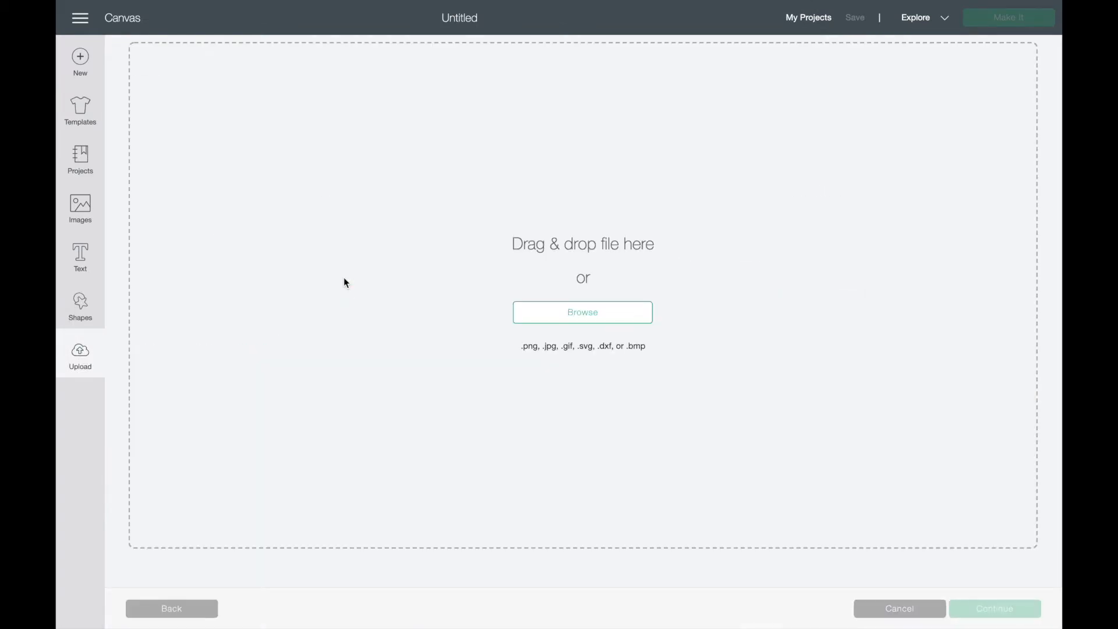
click(573, 304)
double_click(413, 54)
click(417, 54)
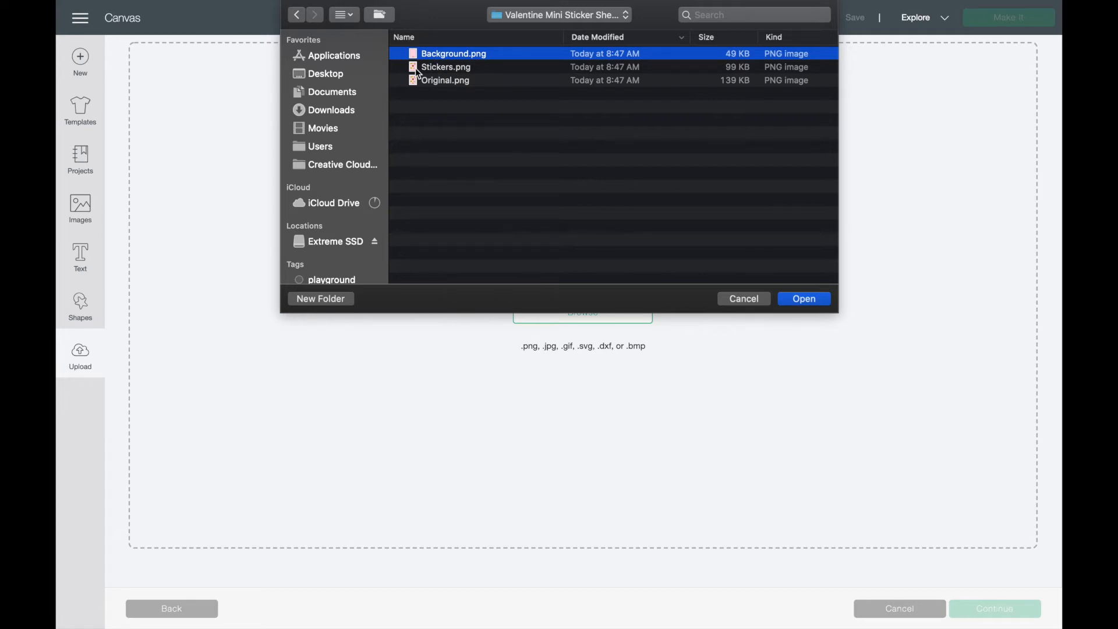
key(Return)
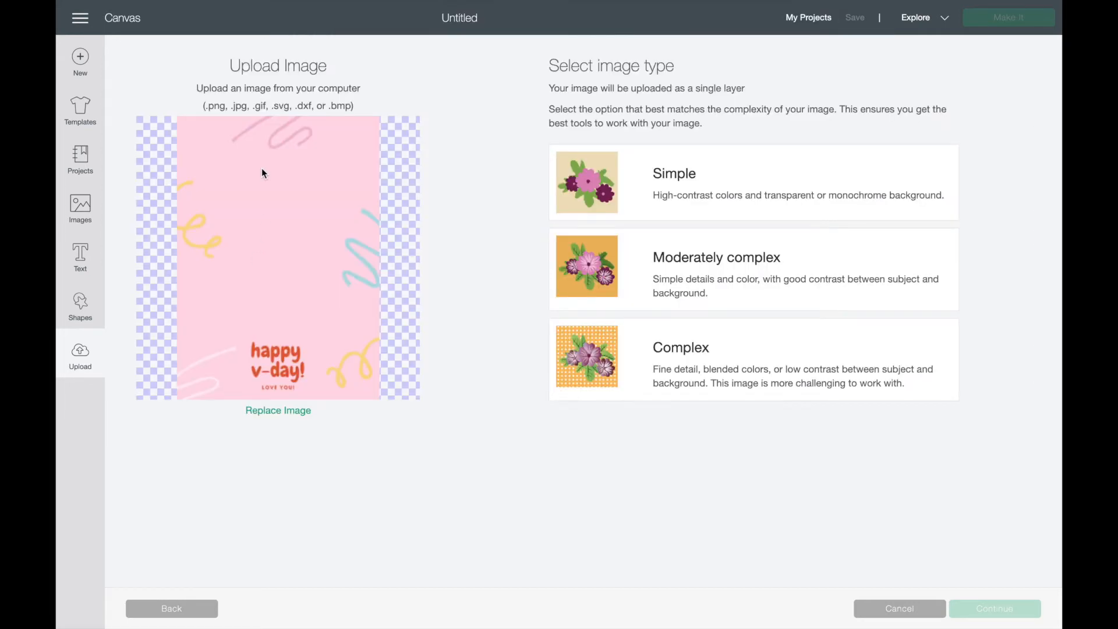
Step: Set the background image's type to Complex and save it unerased as a Print Then Cut image named Mini Sticker Background
click(586, 361)
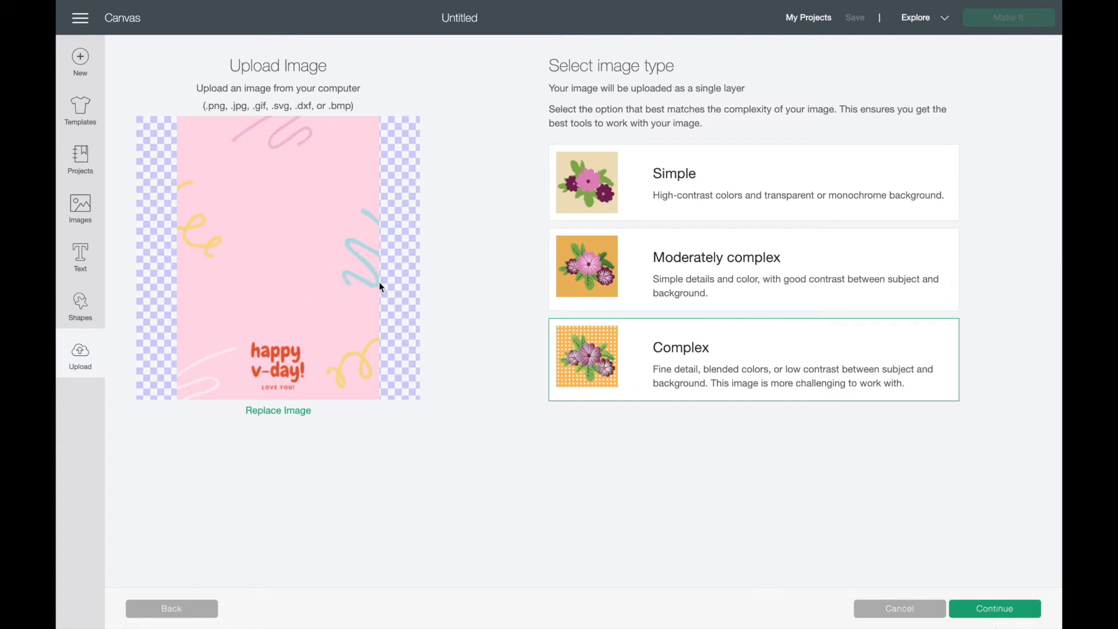
click(1011, 607)
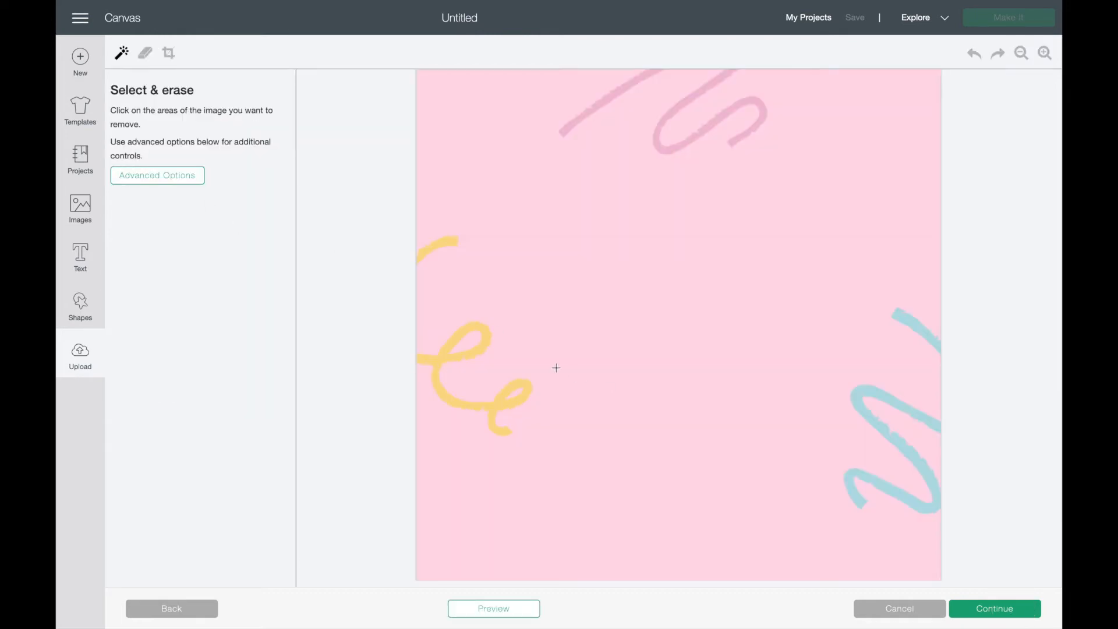
scroll(561, 342, down, 5)
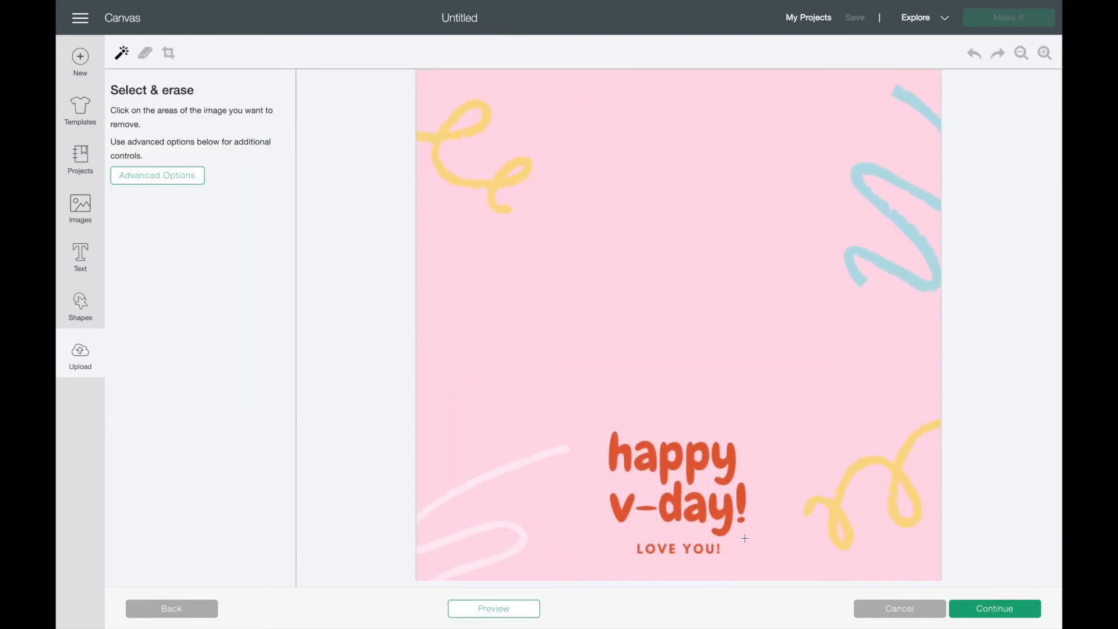
click(1014, 615)
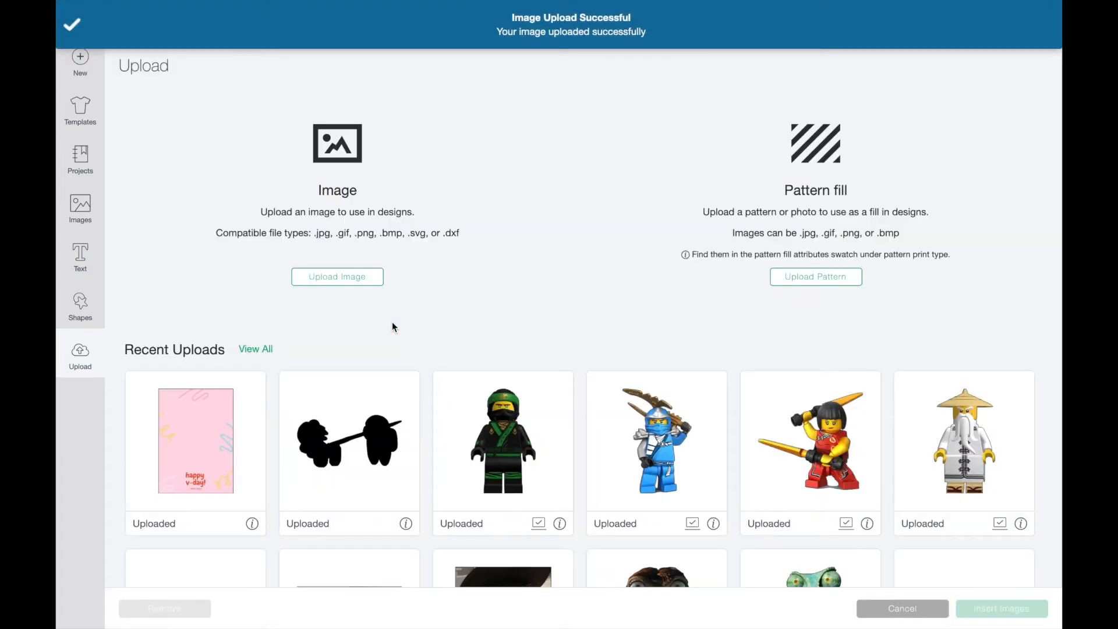
Step: Upload Stickers.png with Complex as the image type and continue to the erase stage
click(339, 275)
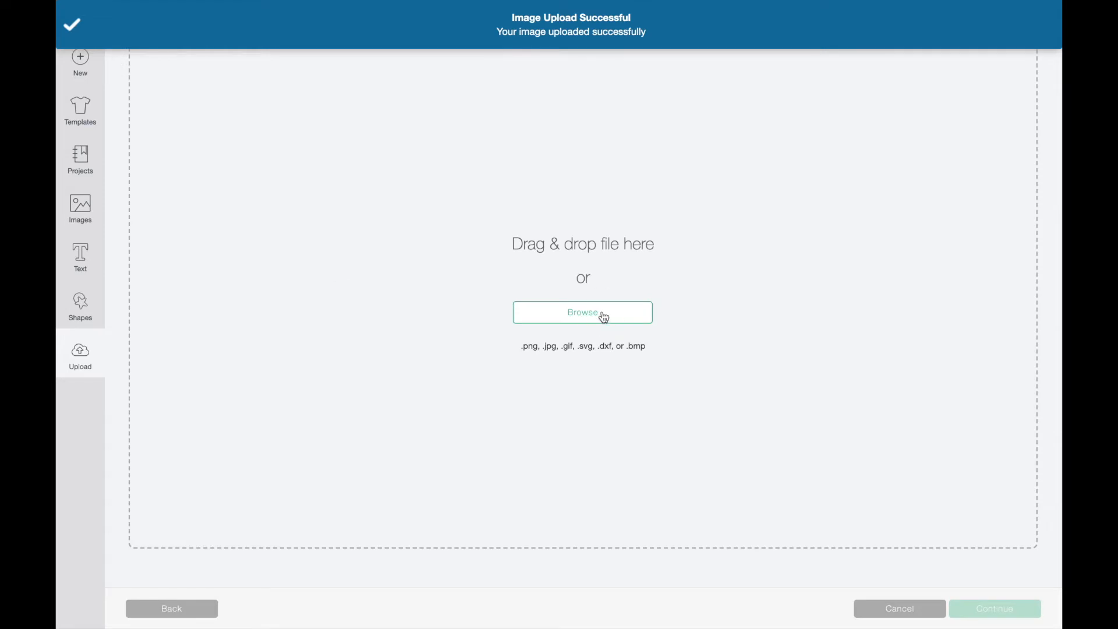
click(603, 318)
click(445, 70)
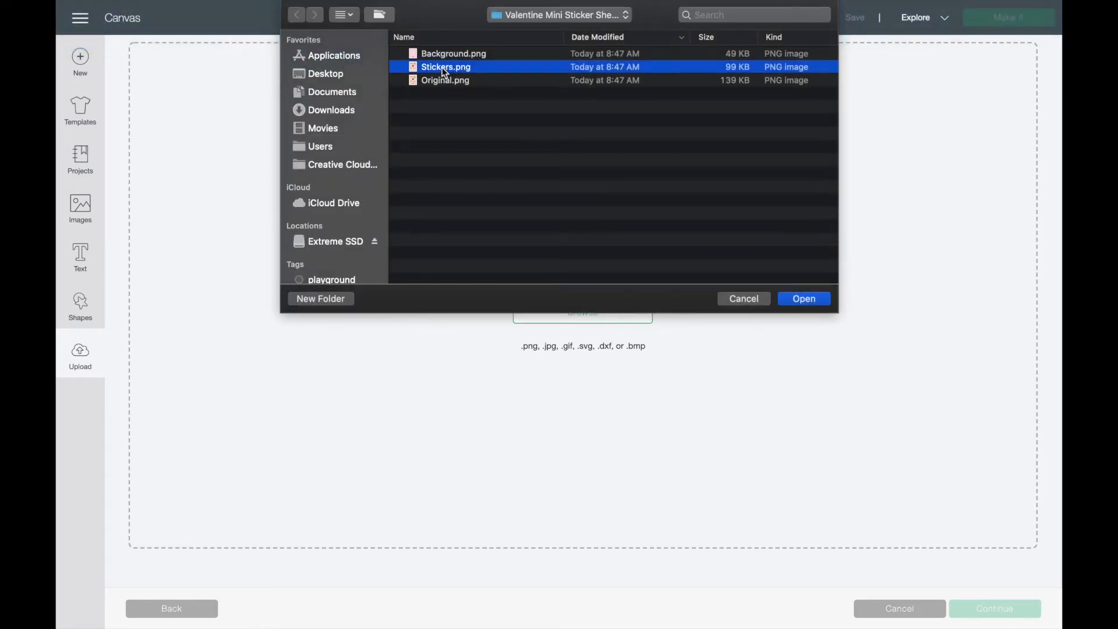
double_click(445, 69)
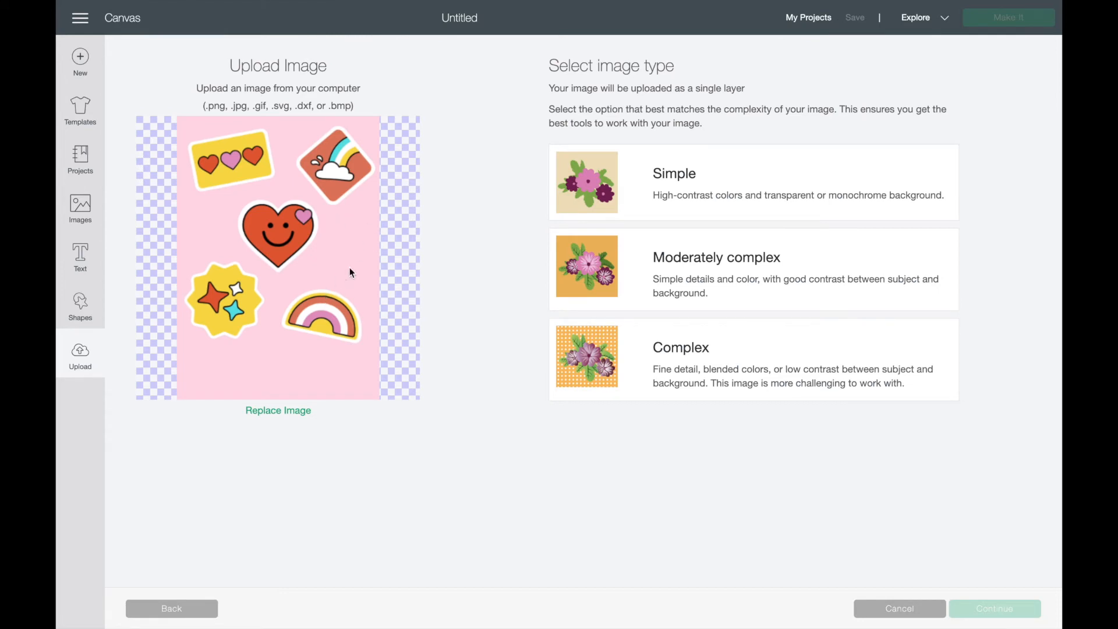
click(608, 341)
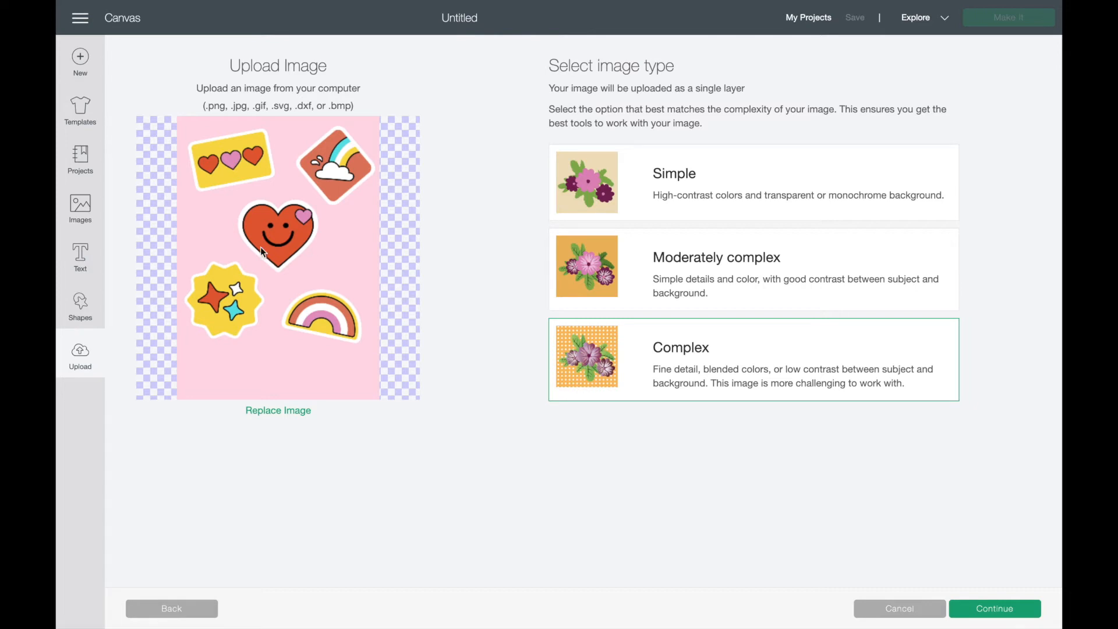
click(1011, 611)
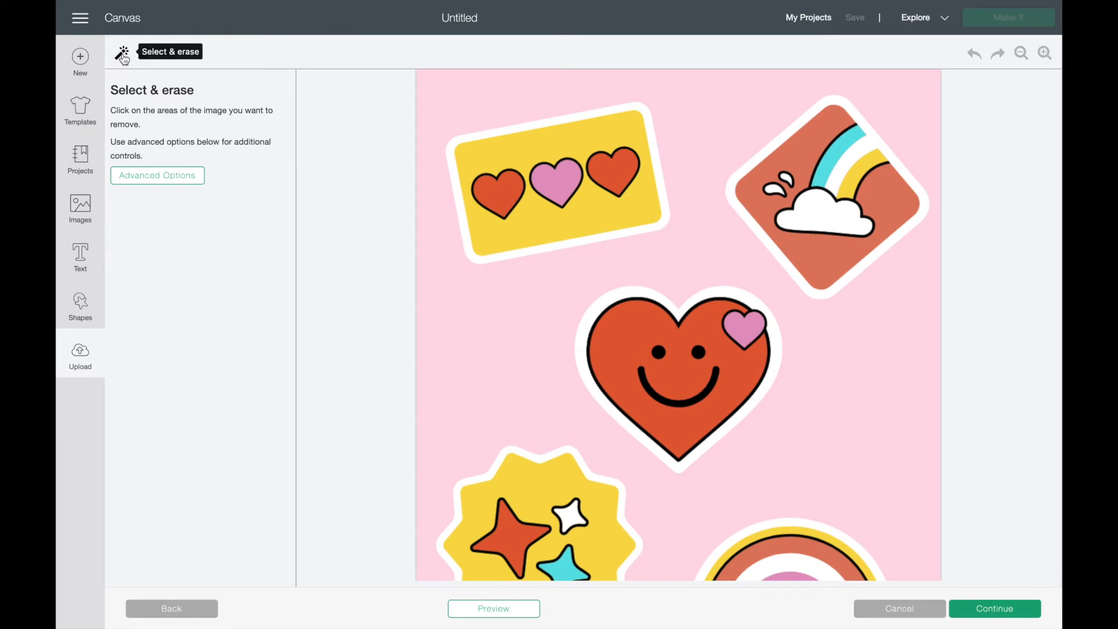
Step: Erase the pink background around all five stickers and check the whole image for leftovers
click(499, 315)
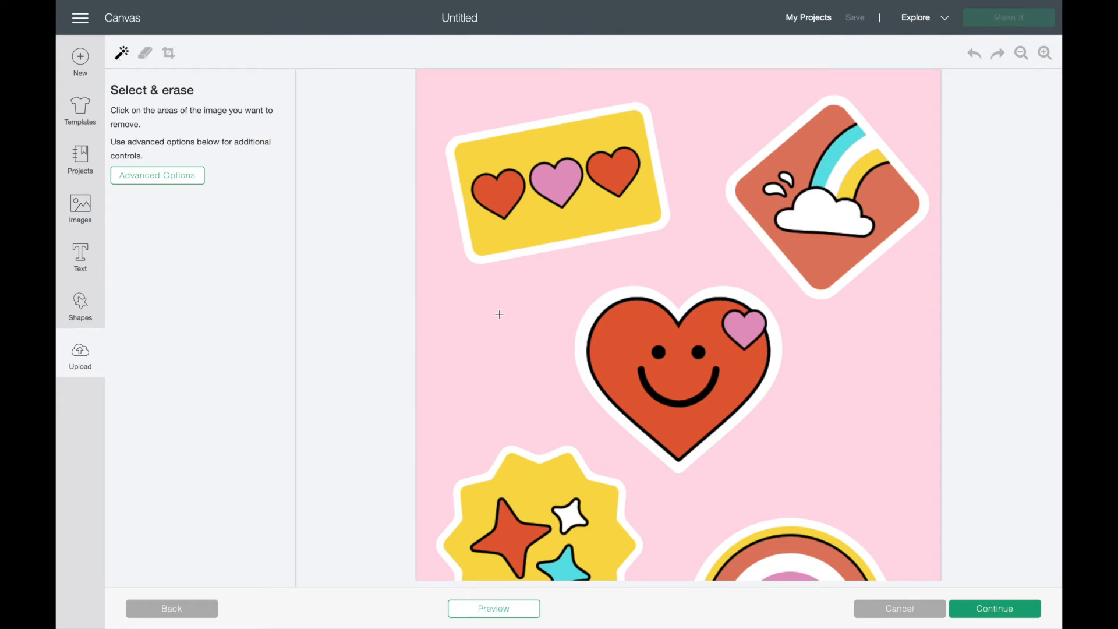
scroll(517, 320, down, 4)
scroll(518, 322, up, 4)
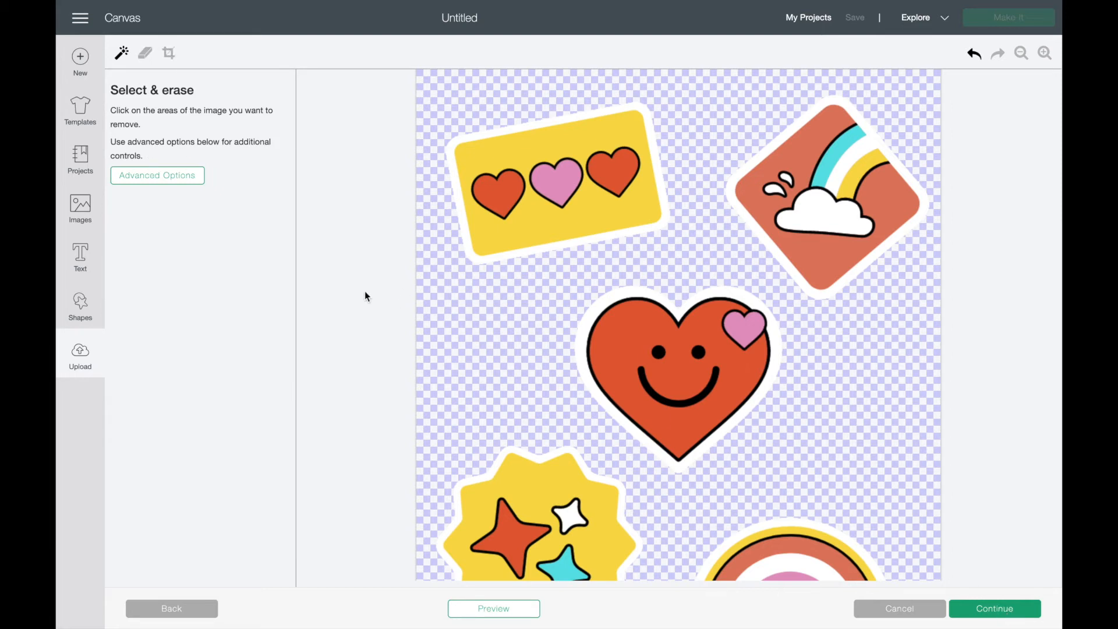
Step: Show the advanced erase options and look through the color reduction choices
click(171, 179)
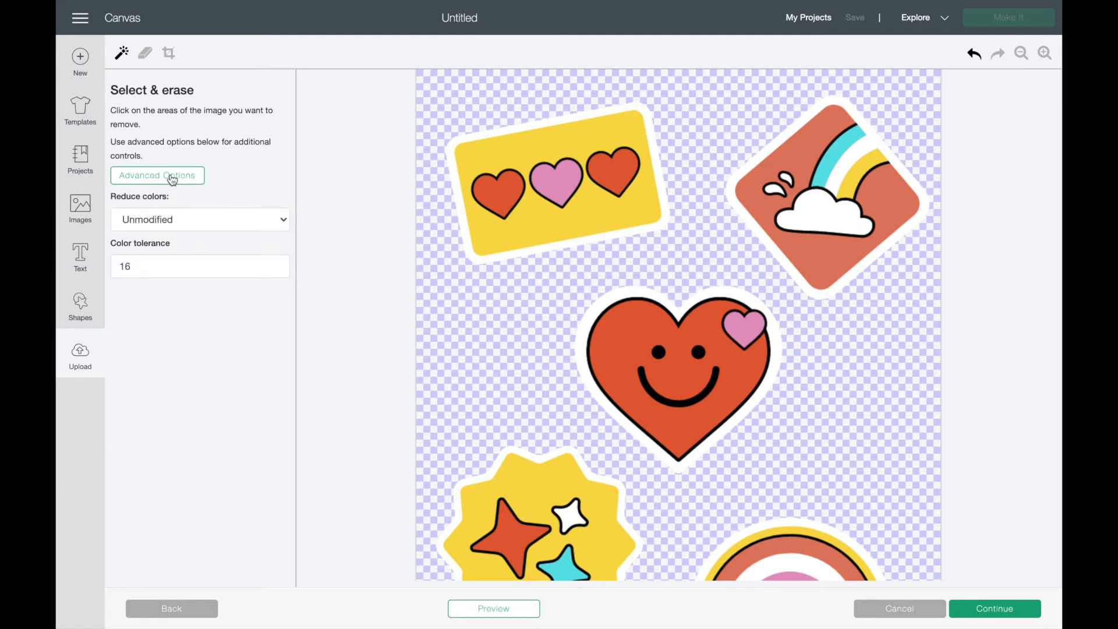
click(161, 223)
click(159, 220)
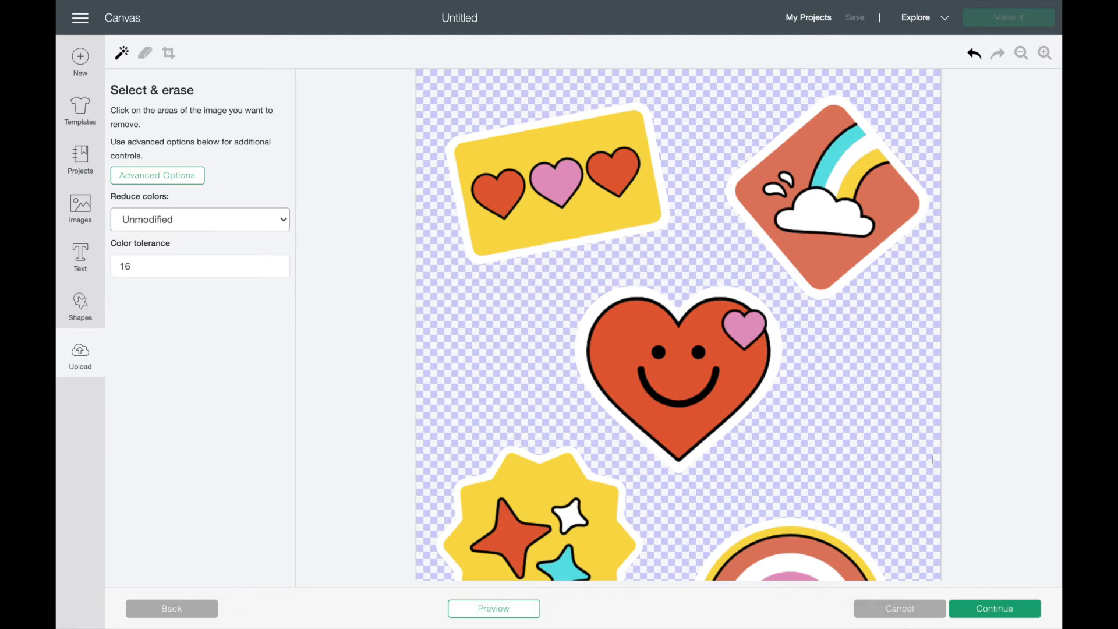
Step: Save the Stickers image as Print Then Cut and insert it together with the background image onto the canvas
click(983, 609)
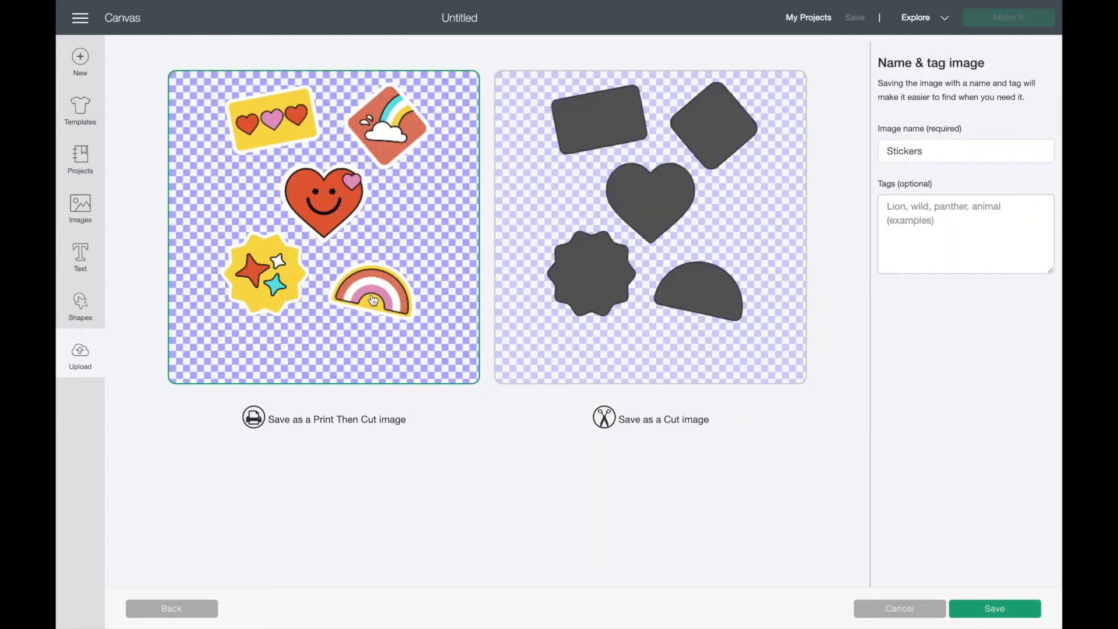
click(990, 608)
click(361, 442)
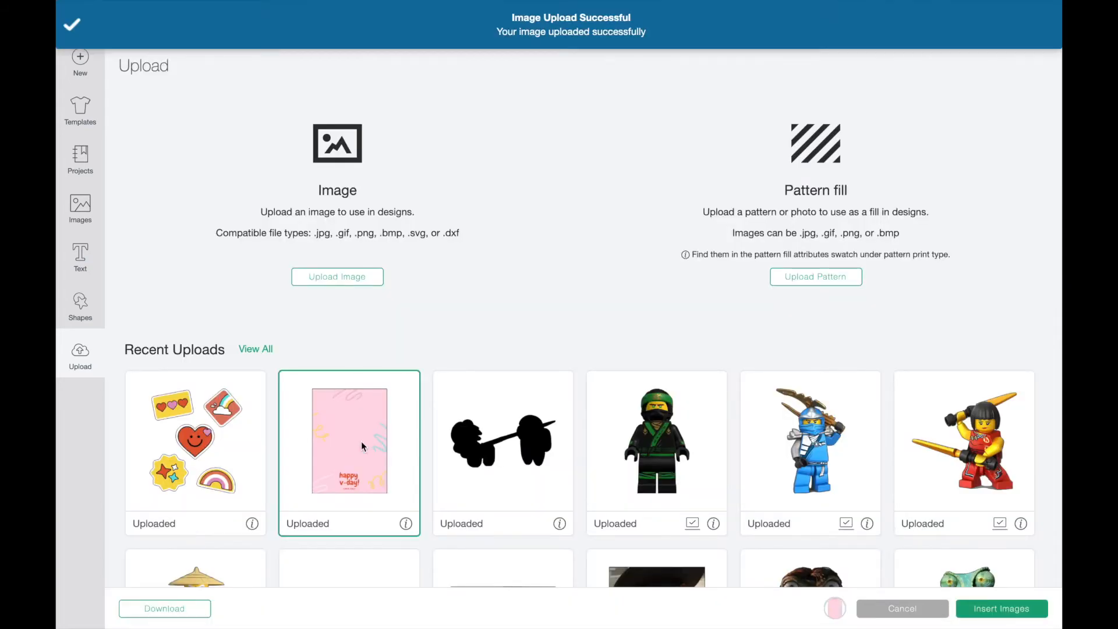
click(241, 446)
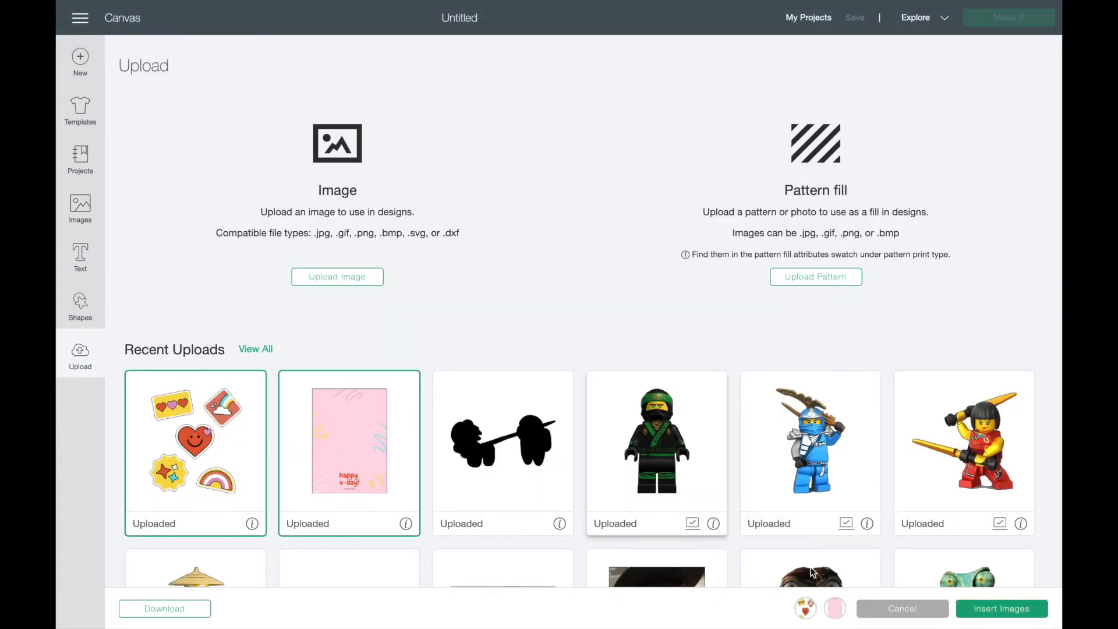
click(1010, 608)
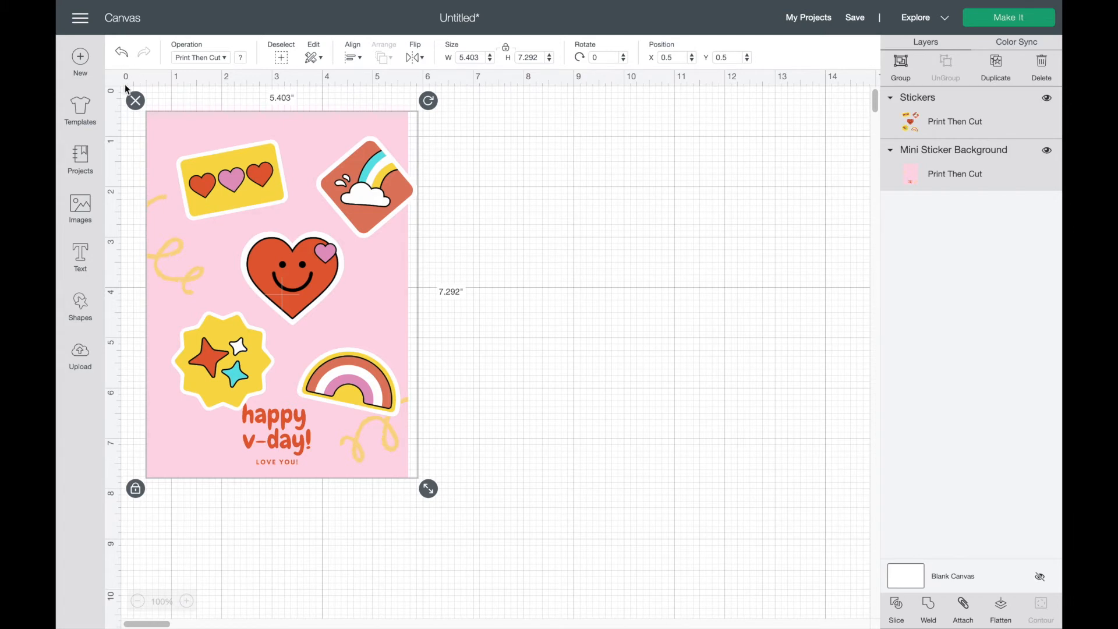
Step: Select only the pink background image and set its position to X 0, Y 0
click(467, 266)
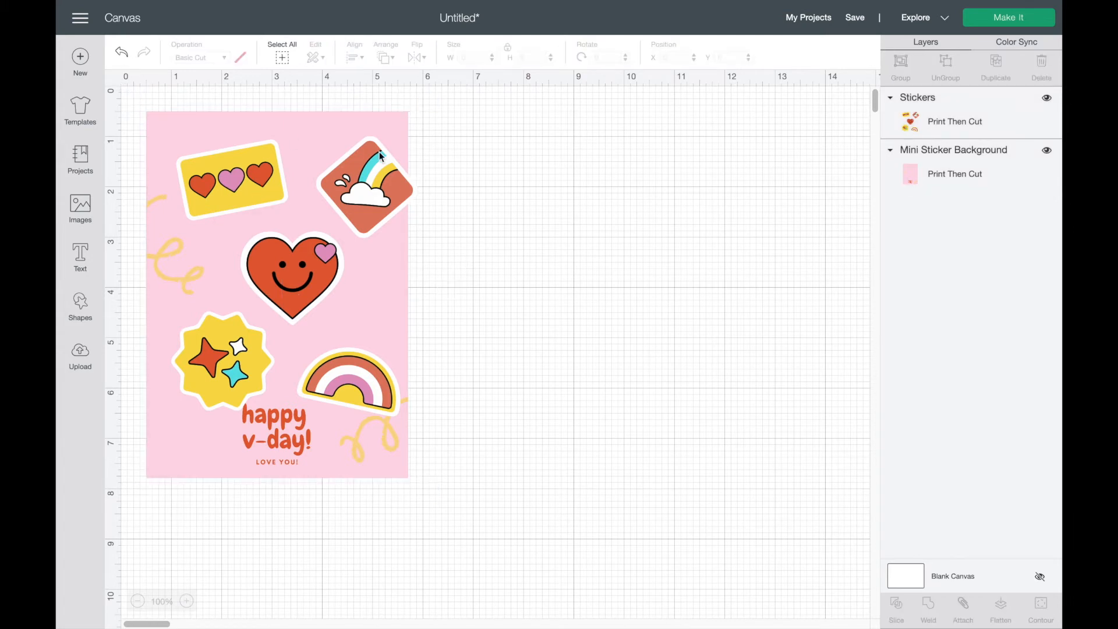
click(376, 123)
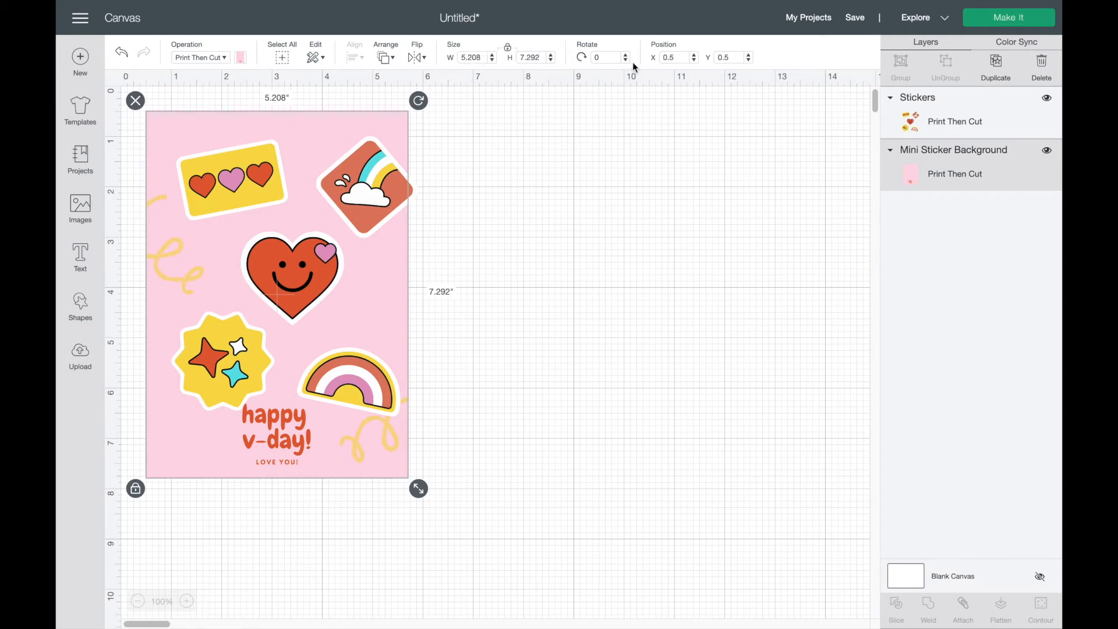
click(676, 57)
text(0)
key(Tab)
text(0)
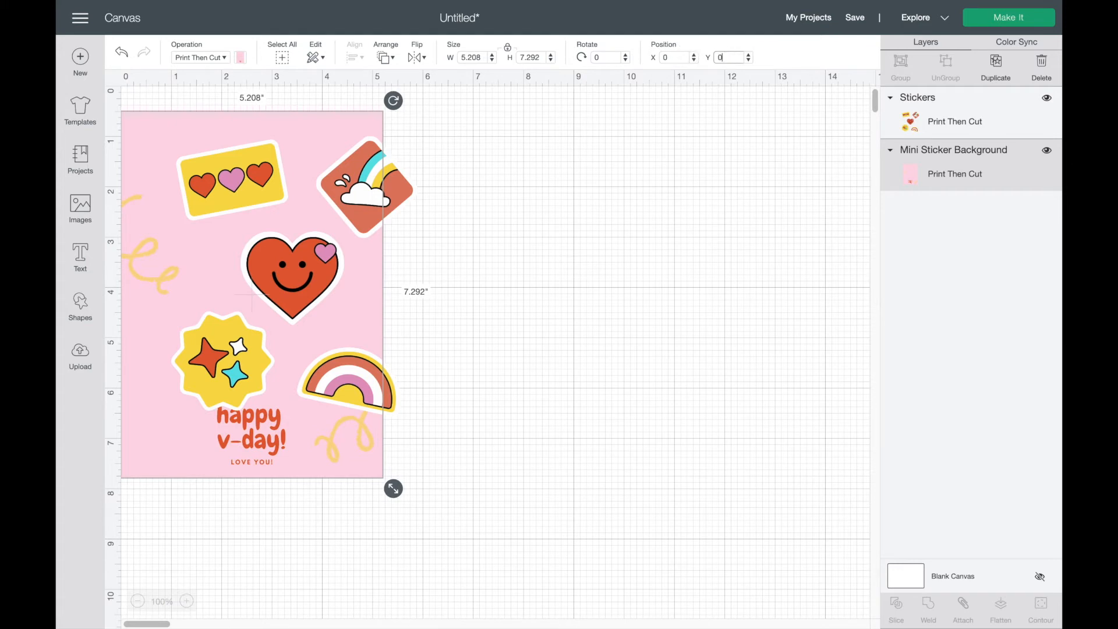
key(Return)
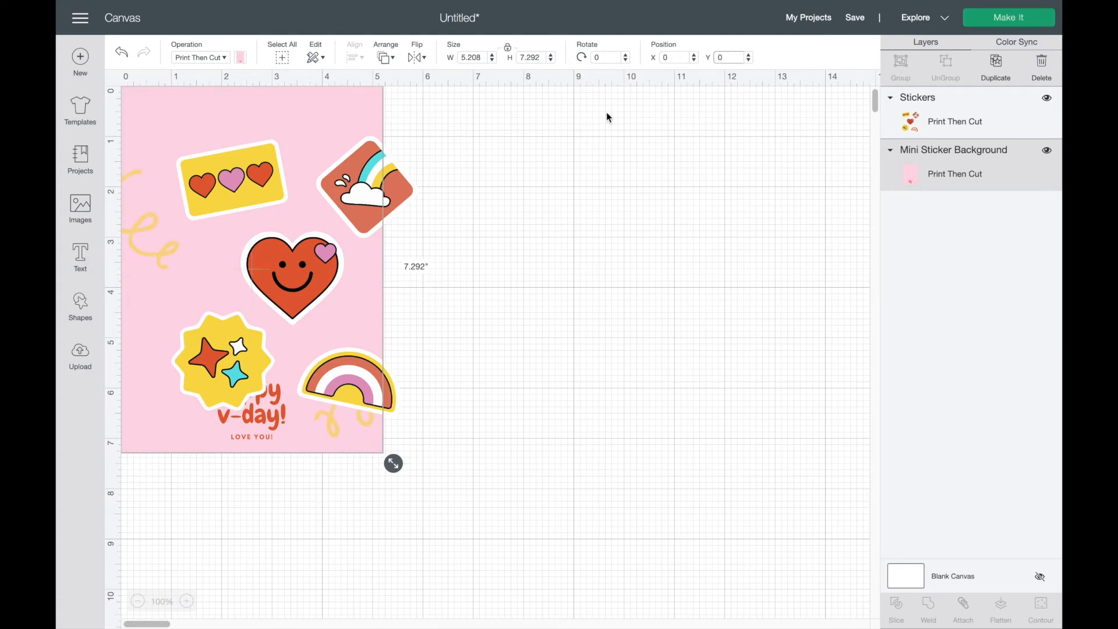
Step: Resize the pink background image to 2.5 × 3.5 in with its proportions locked
click(295, 107)
click(480, 57)
key(BackSpace)
key(BackSpace)
text(2.4)
click(542, 57)
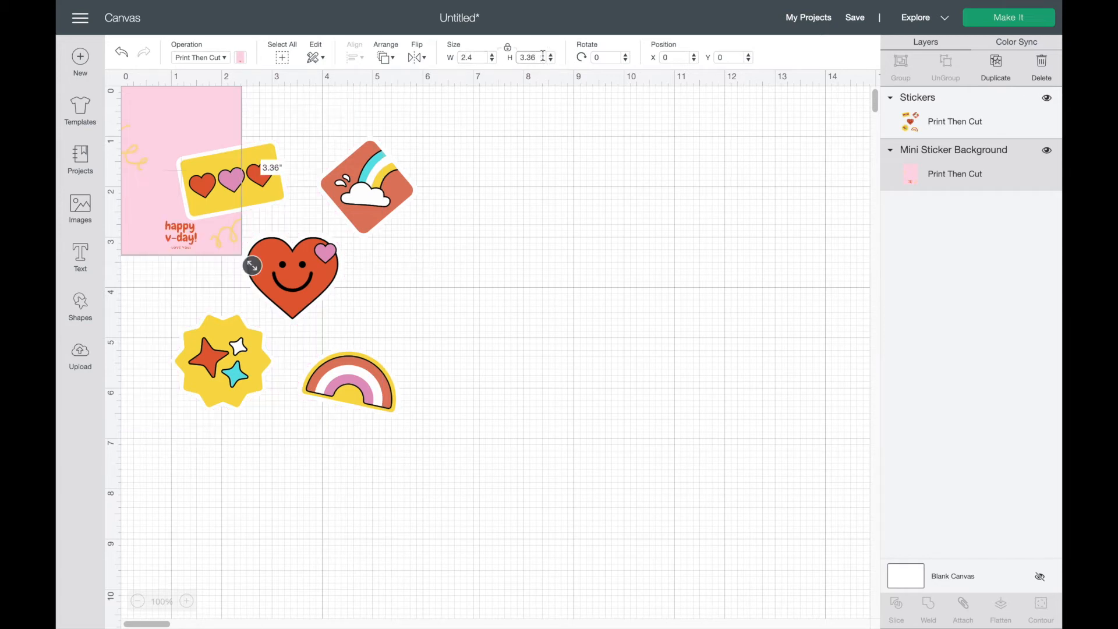
key(BackSpace)
key(BackSpace)
text(5)
key(Return)
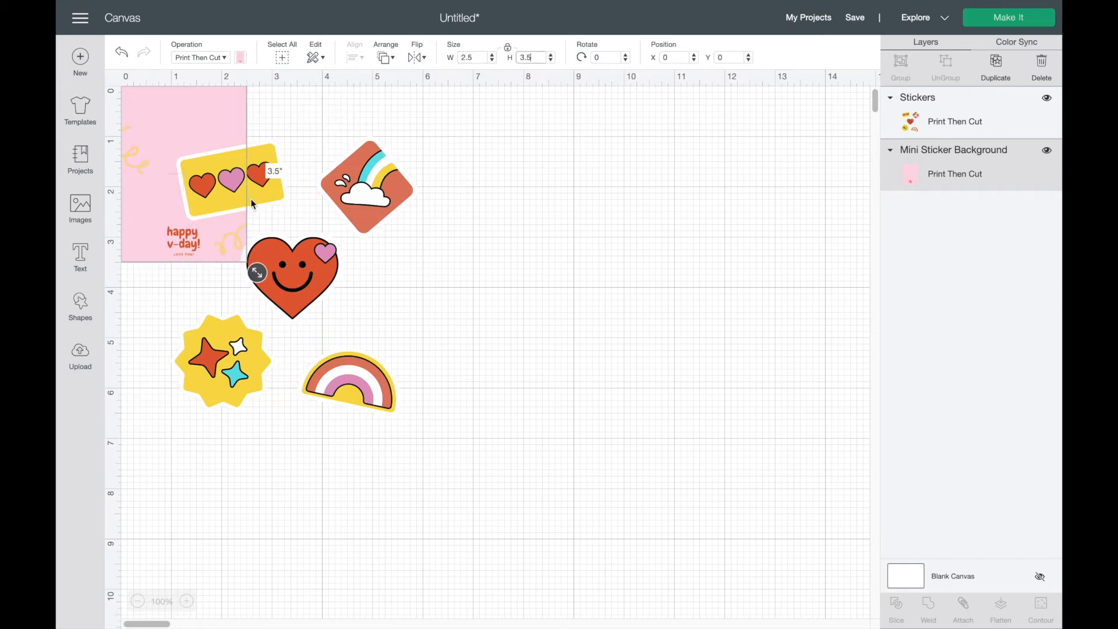
Step: Move the Stickers image onto the pink background and scale it down to about 2.5 × 2.84 in
scroll(303, 227, up, 3)
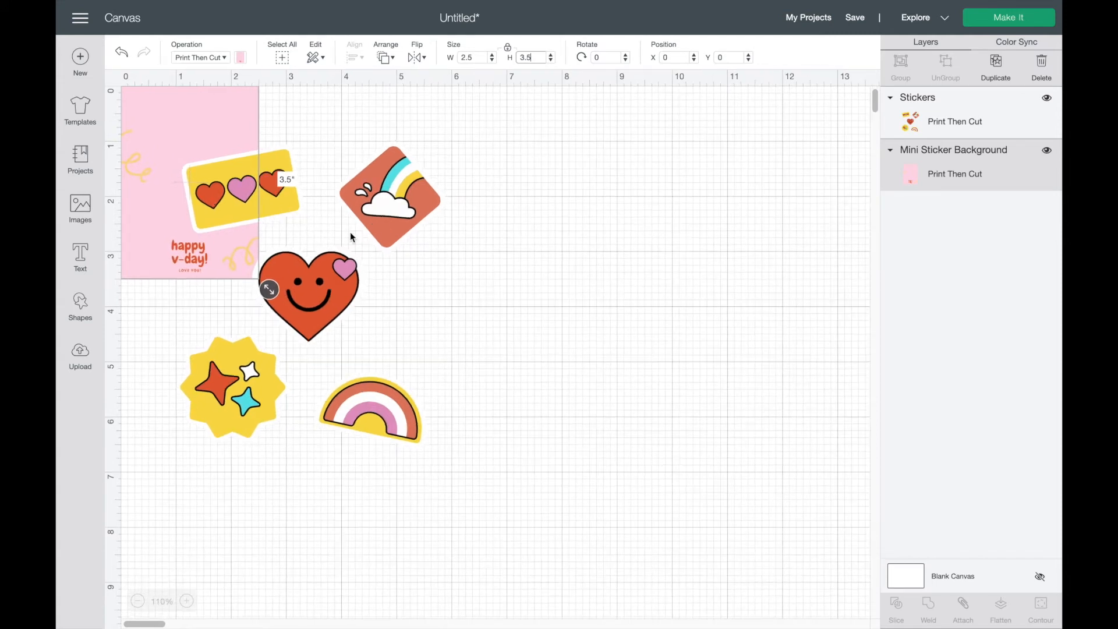
scroll(351, 236, up, 3)
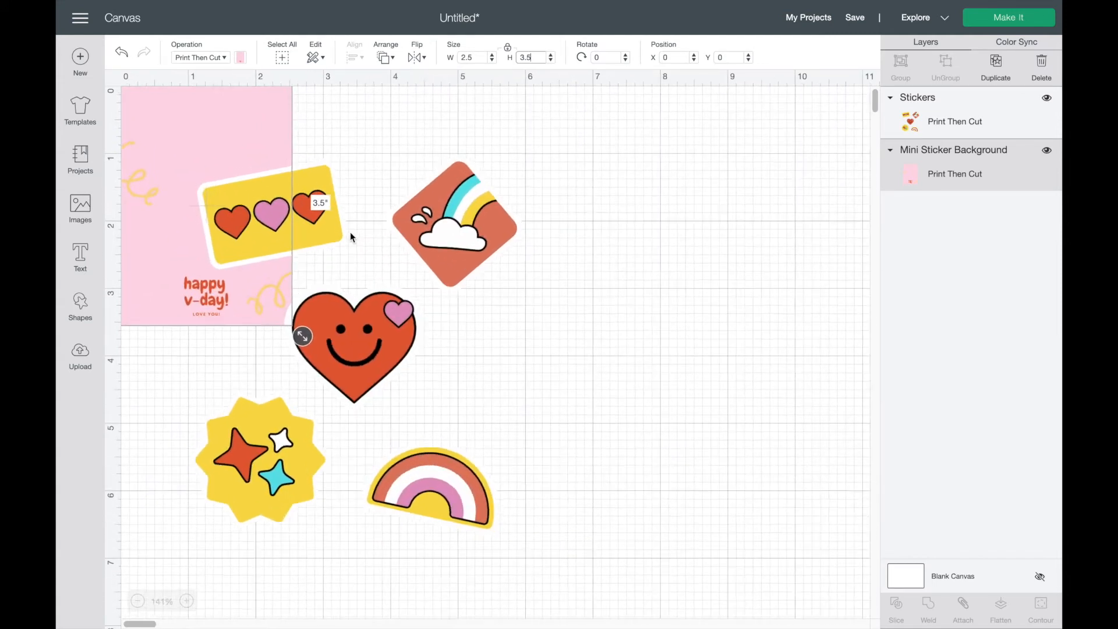
scroll(351, 236, up, 3)
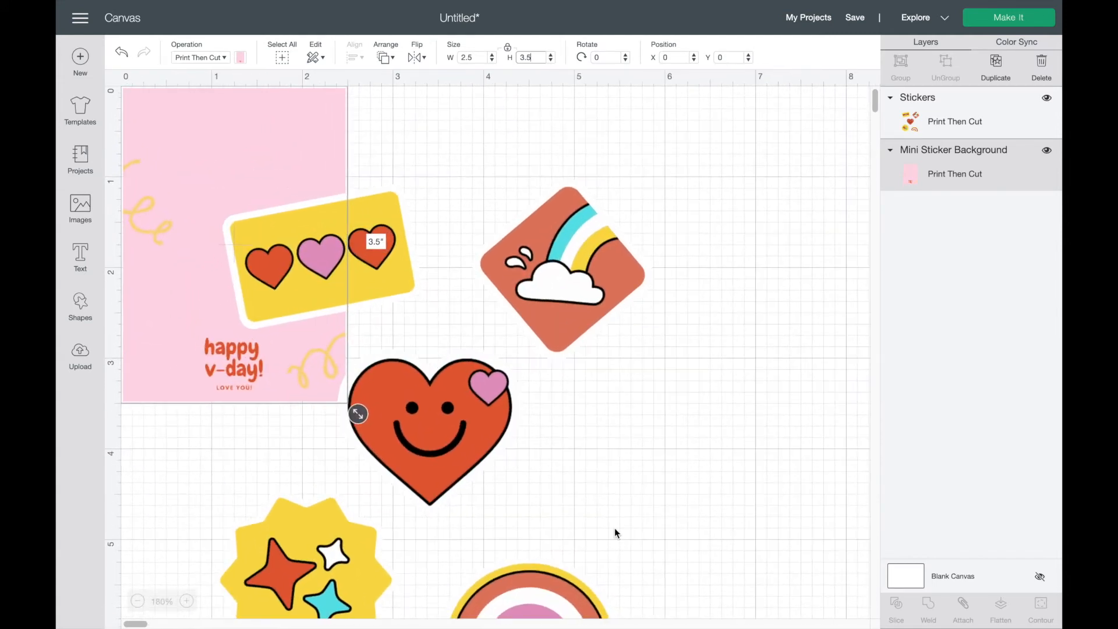
click(432, 396)
drag(433, 396, 329, 288)
drag(576, 601, 358, 357)
drag(304, 129, 303, 136)
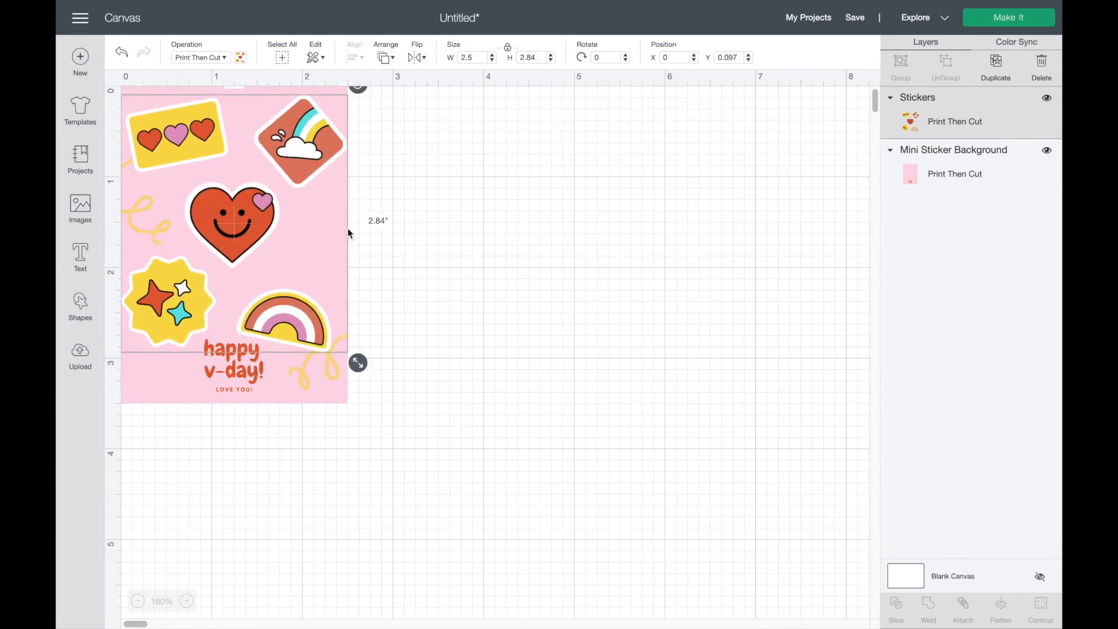
Step: Shrink the Stickers image to about 2.24 × 2.54 in and position it above the greeting at about X 0.11, Y 0.24
drag(358, 363, 334, 335)
mouse_move(228, 215)
mouse_down()
mouse_move(232, 246)
mouse_move(235, 232)
mouse_up()
scroll(230, 301, down, 1)
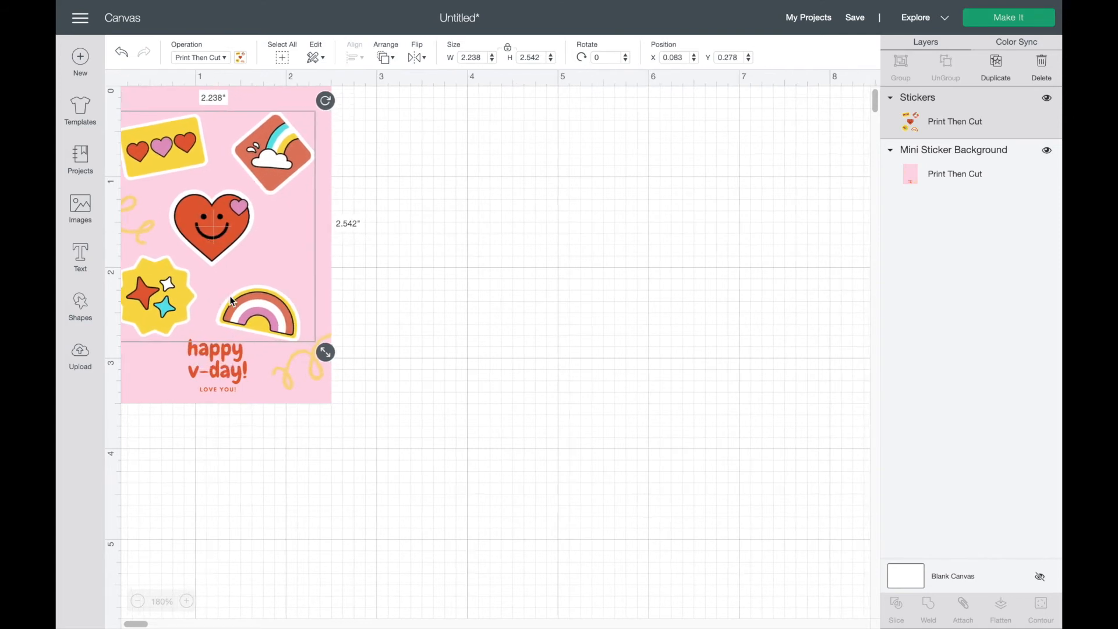
drag(182, 289, 183, 285)
click(278, 478)
scroll(278, 478, right, 2)
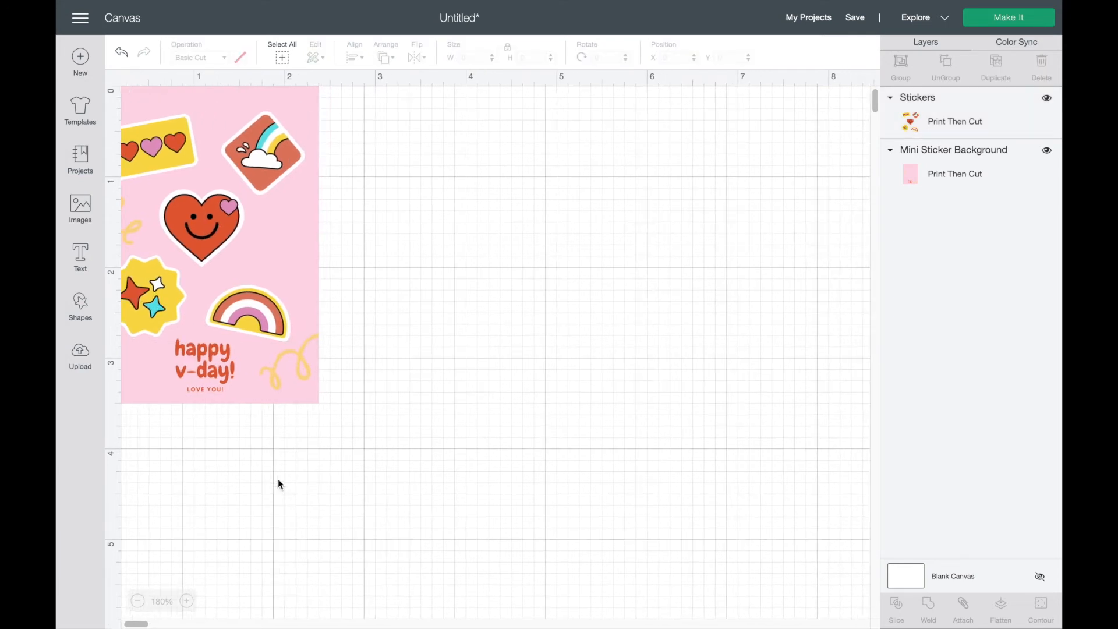
scroll(277, 478, left, 2)
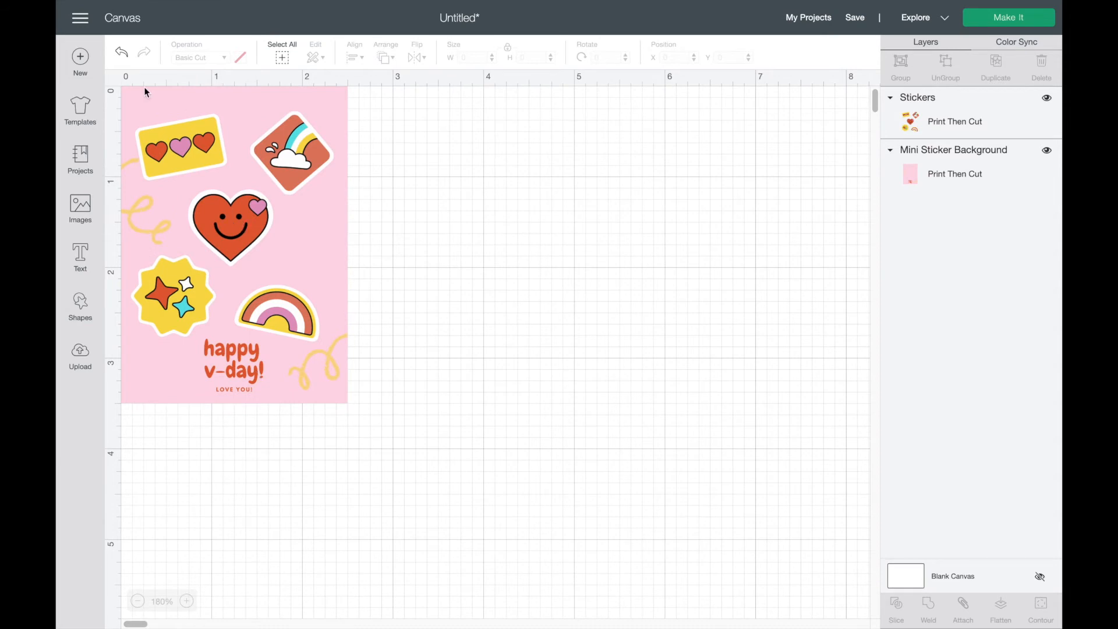
drag(241, 232, 241, 227)
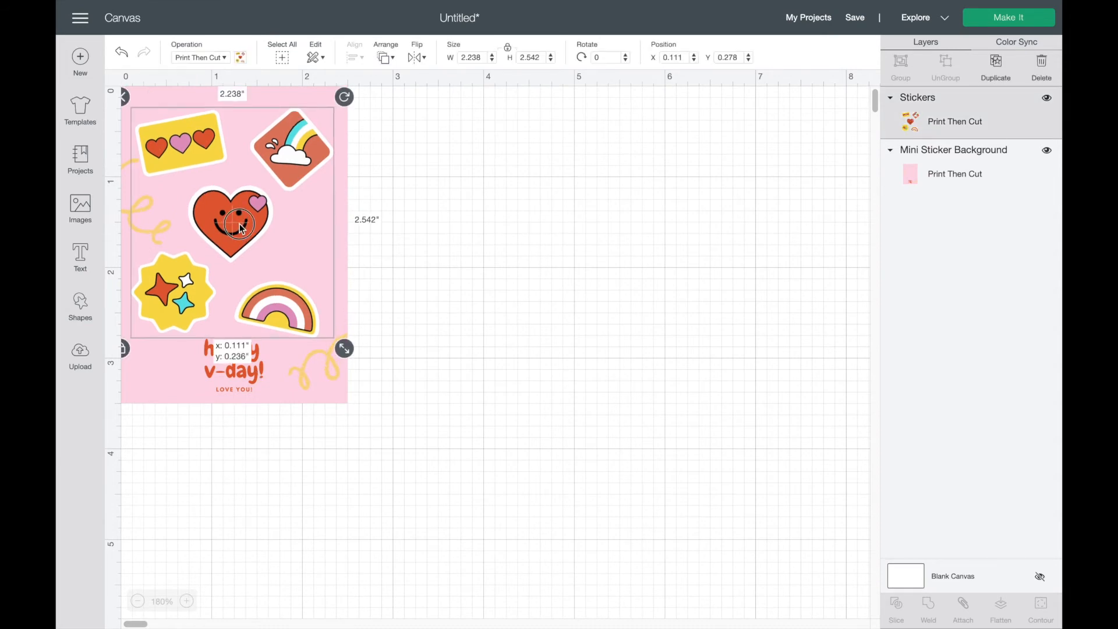
click(379, 240)
Step: Attach the Stickers image and the background together, collapse the attached layer and toggle its visibility off and on
scroll(379, 240, down, 1)
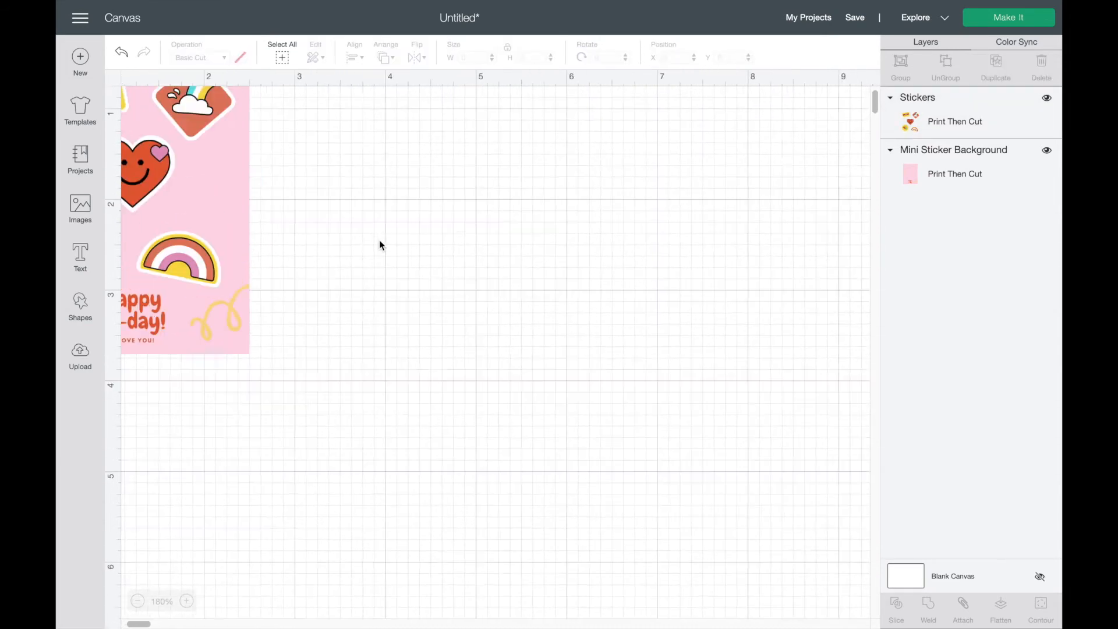
scroll(379, 239, down, 2)
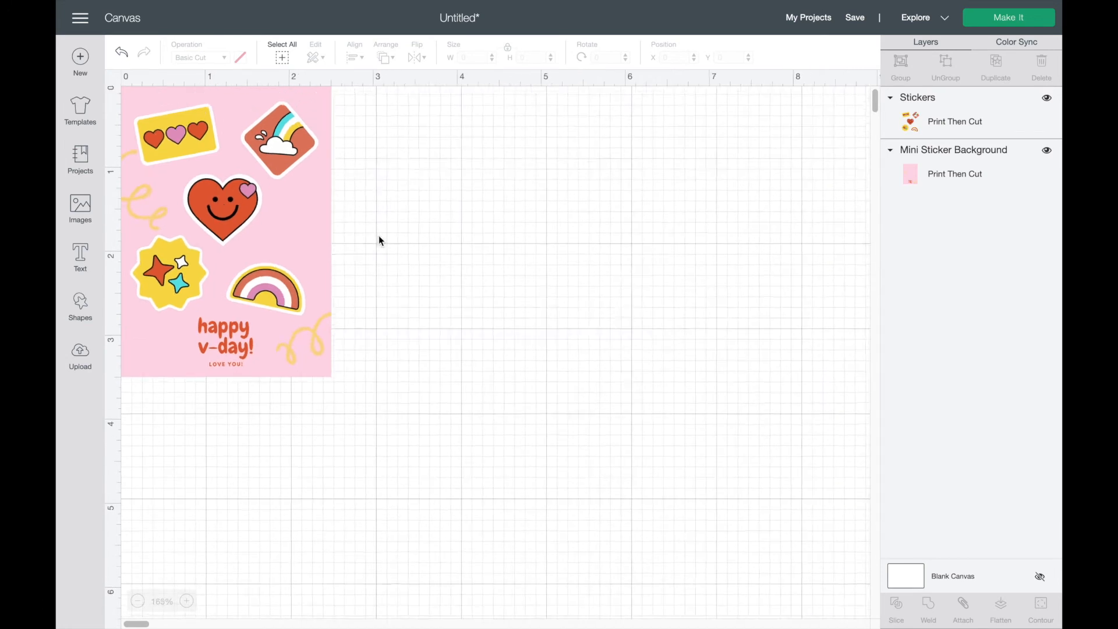
drag(369, 414, 115, 63)
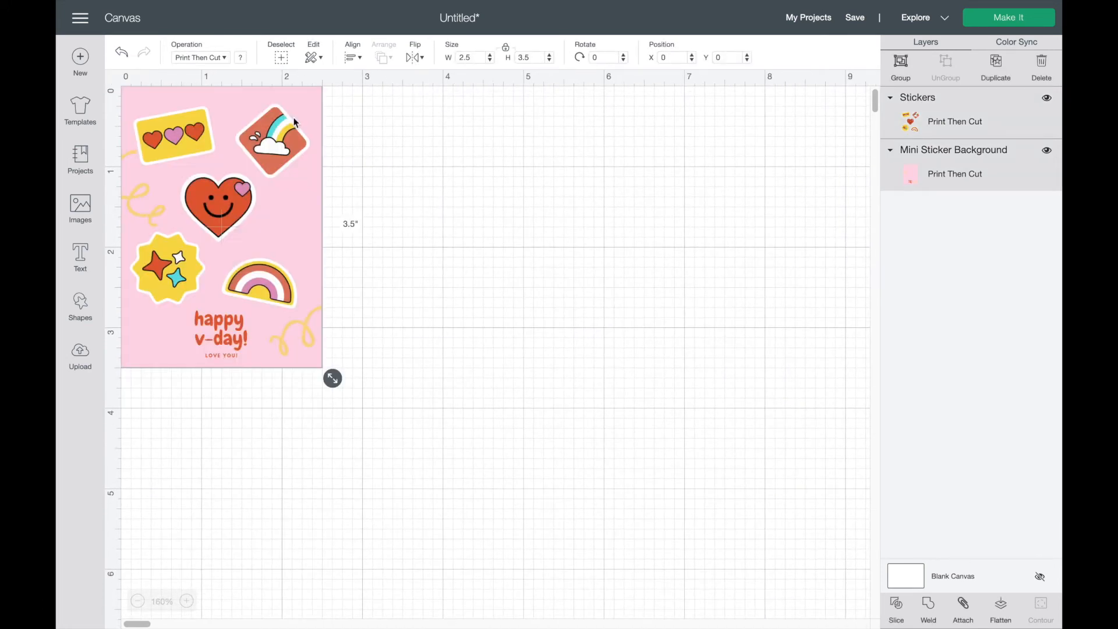
click(963, 608)
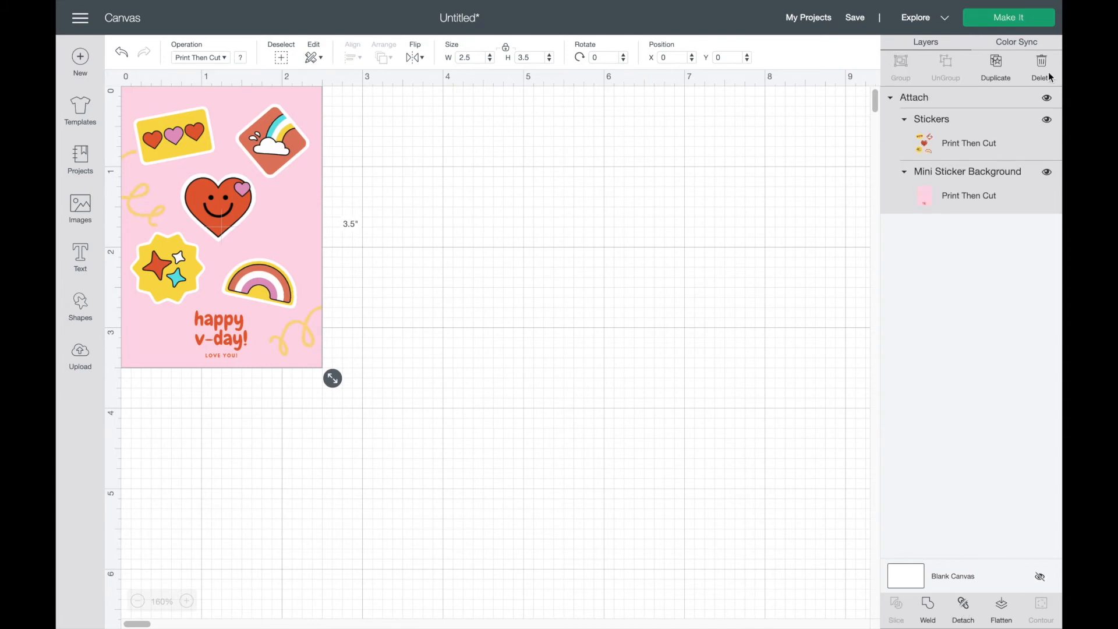
click(892, 98)
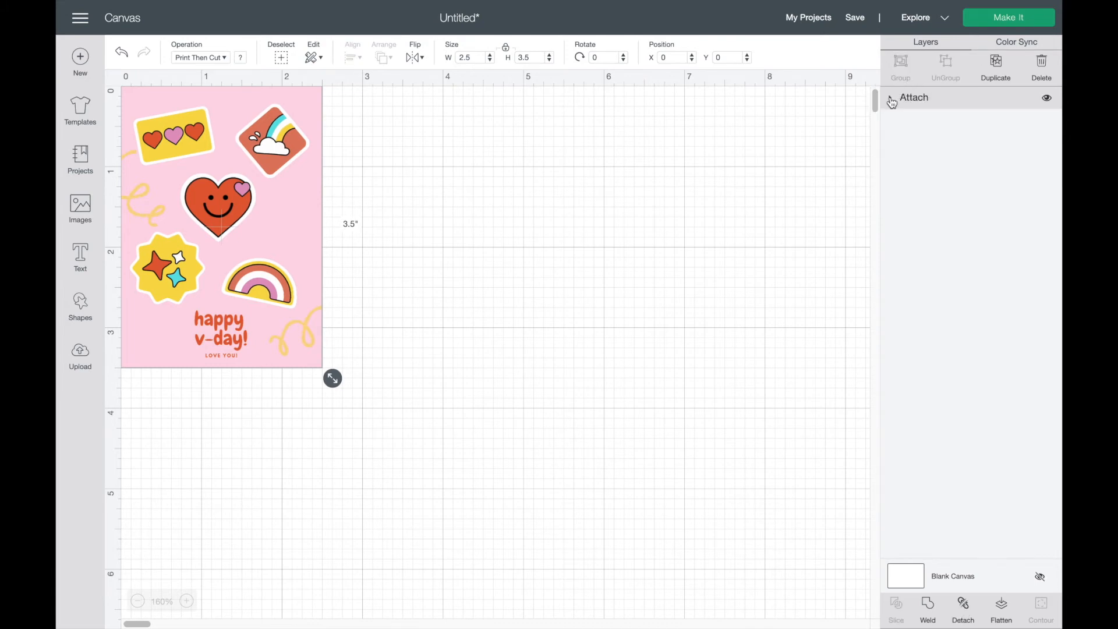
click(1047, 98)
click(1046, 99)
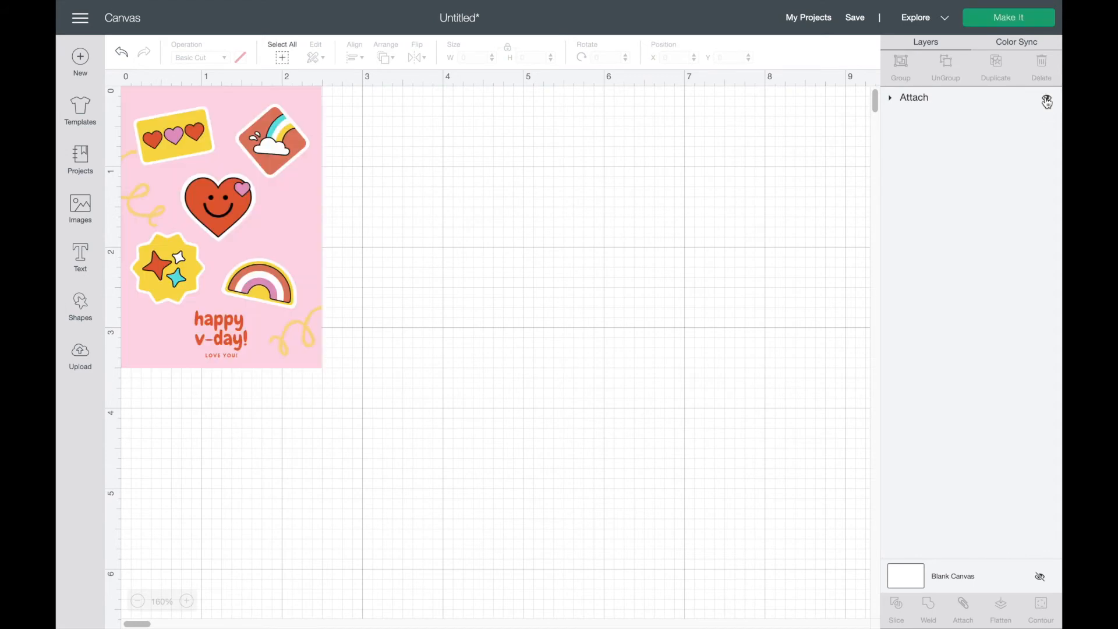
Step: Duplicate the attached sticker sheet and place the copy beside the original at about X 2.58, Y 0
click(907, 97)
click(996, 61)
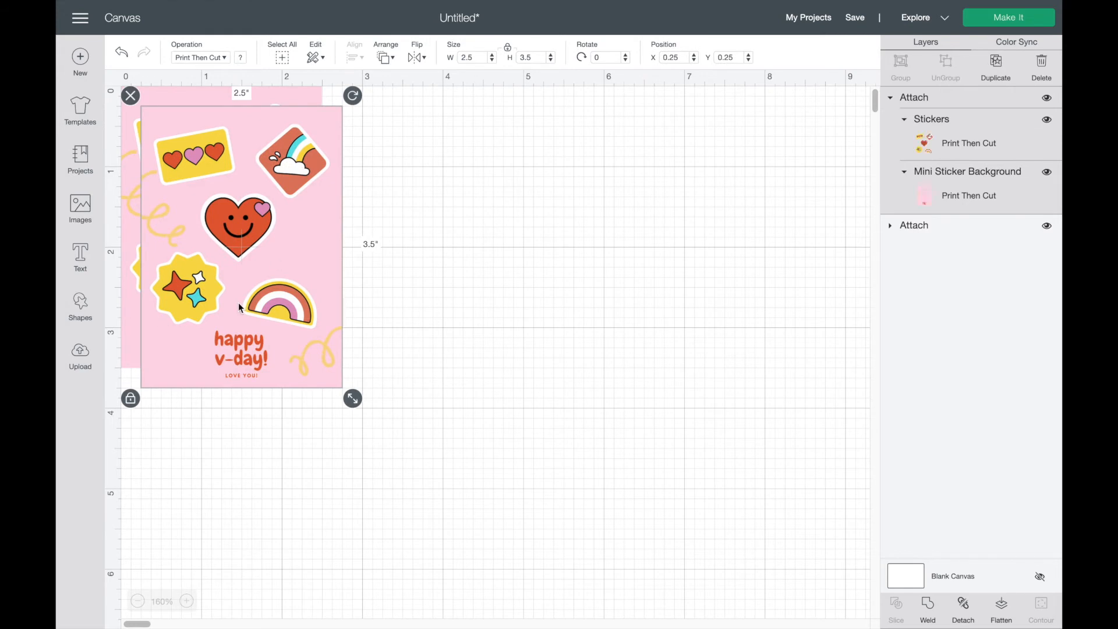
drag(259, 303, 426, 274)
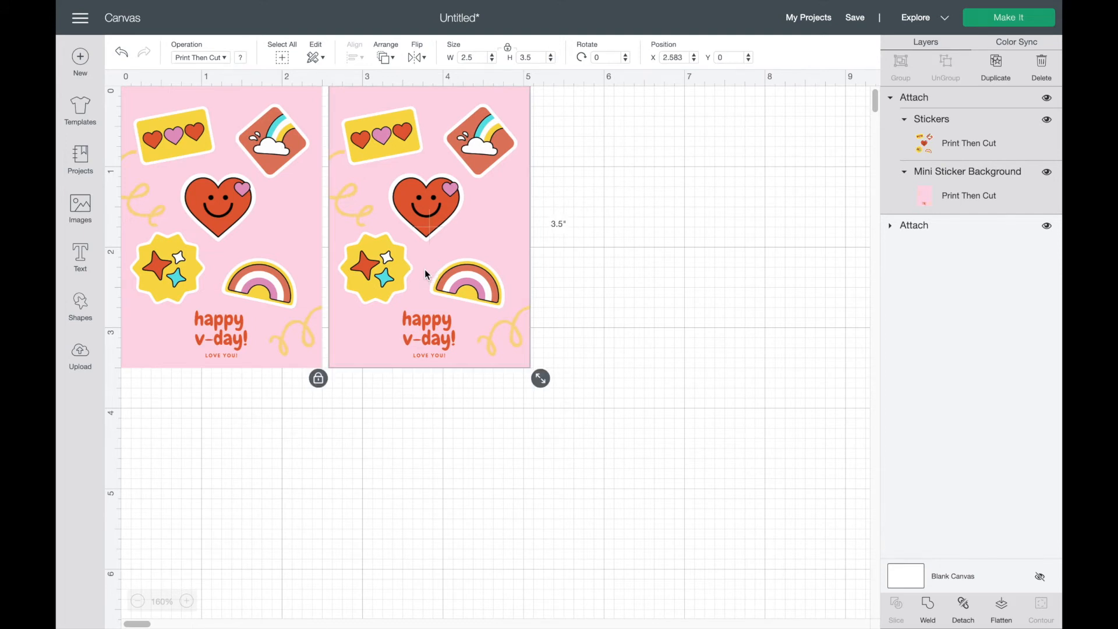
click(582, 321)
click(891, 99)
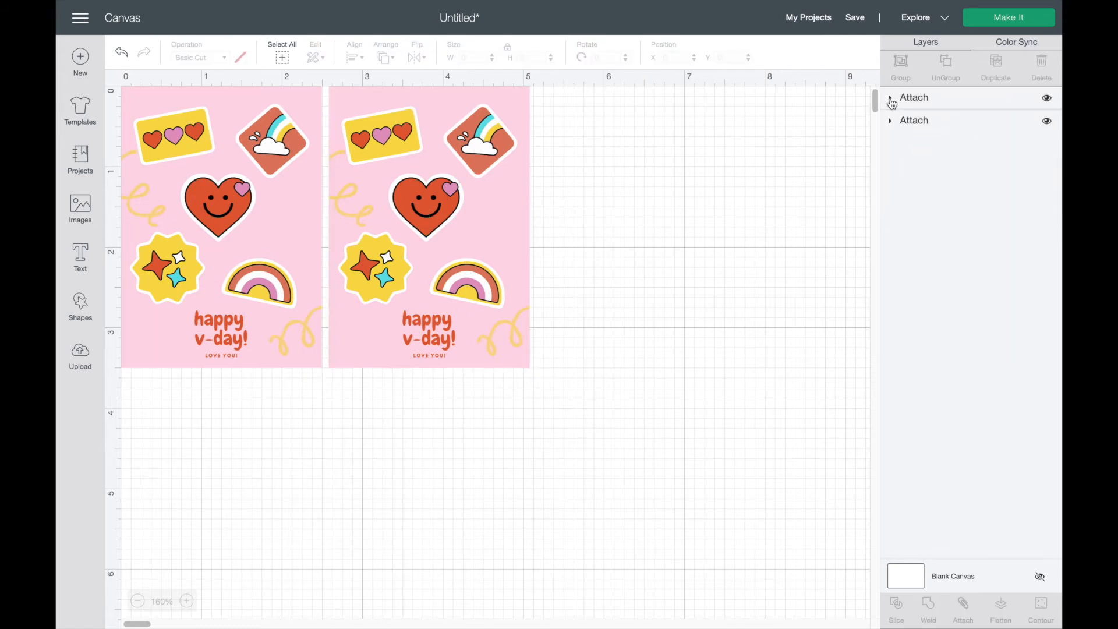
Step: Duplicate the sheet twice more and place the copies below the first two, forming a two-by-two grid with narrow gaps
click(919, 103)
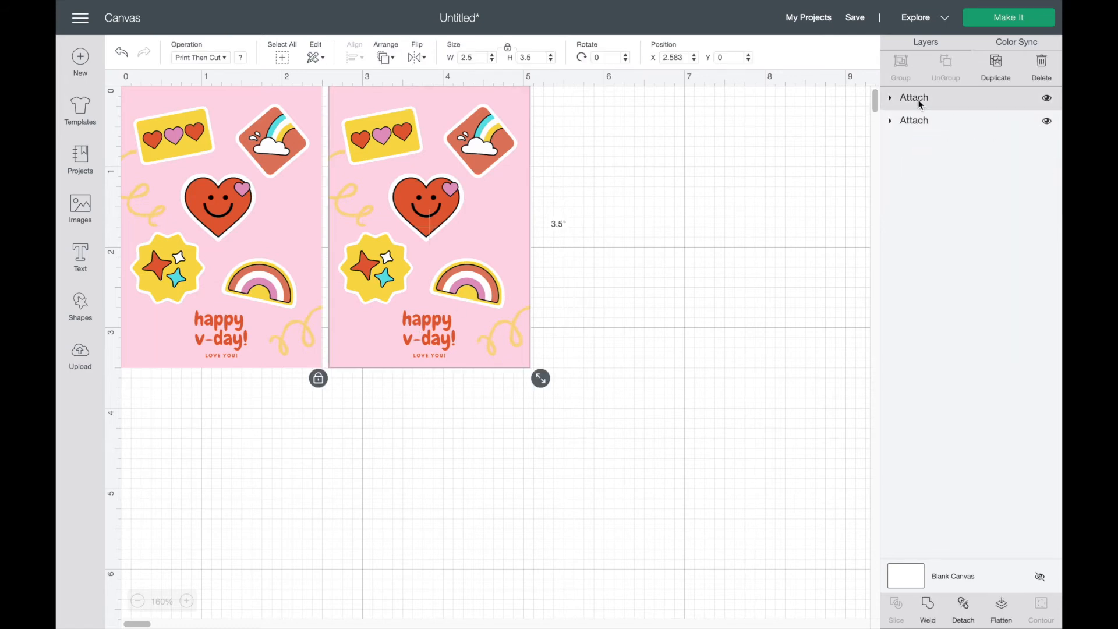
click(996, 64)
drag(399, 328, 411, 546)
key(ctrl+d)
click(557, 464)
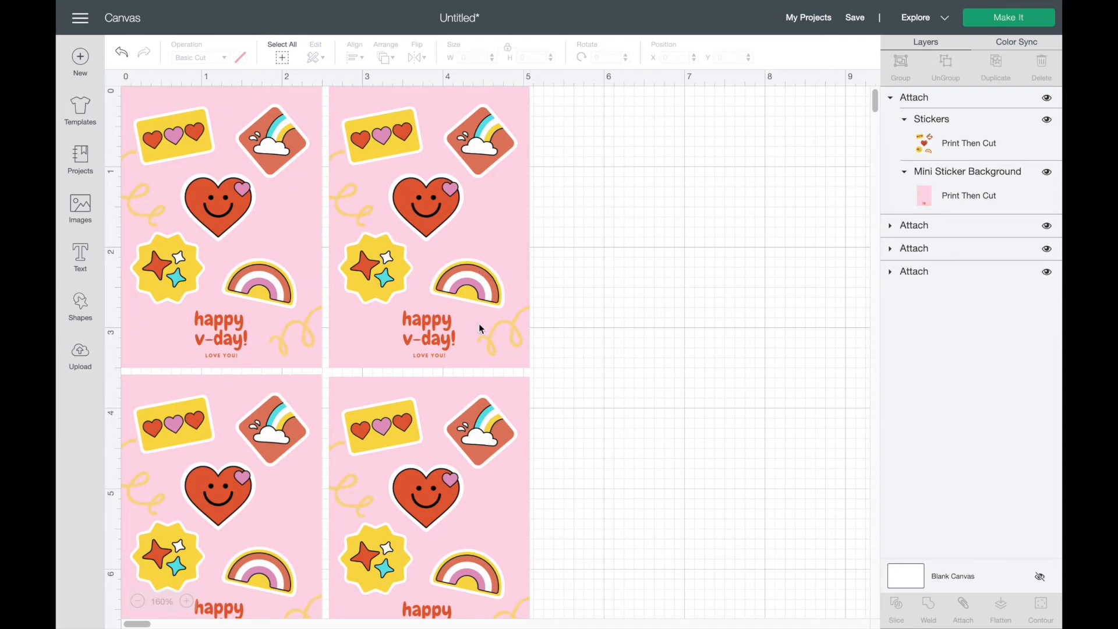
Step: Nudge the second sheet in the upper row to about X 2.6, Y 0 and check the spacing of the lower sheets
click(467, 206)
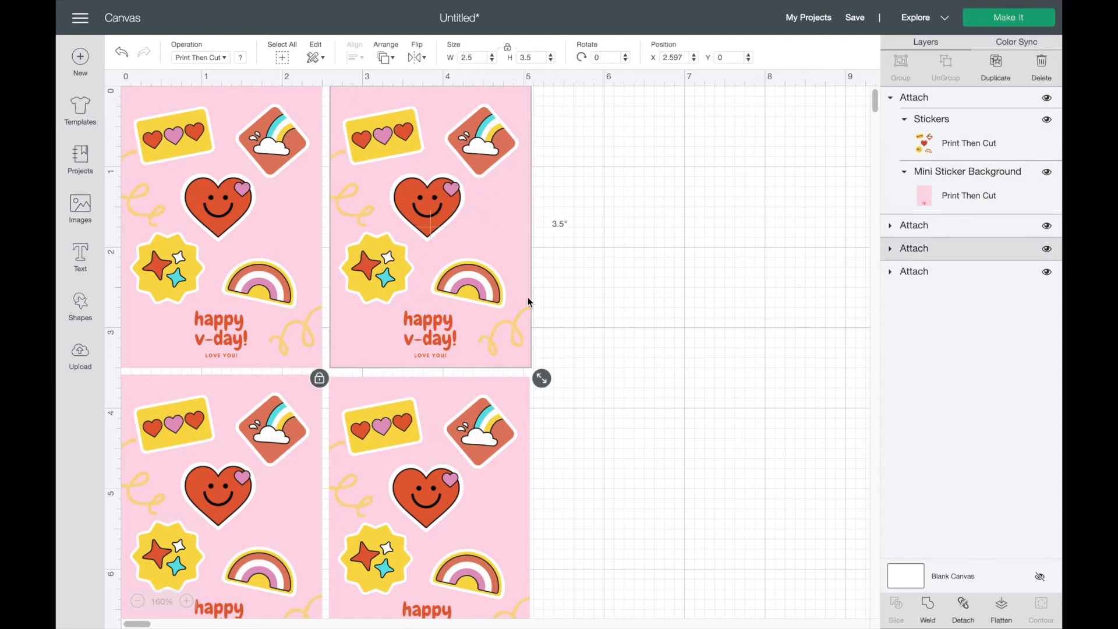
click(585, 300)
click(484, 312)
click(574, 267)
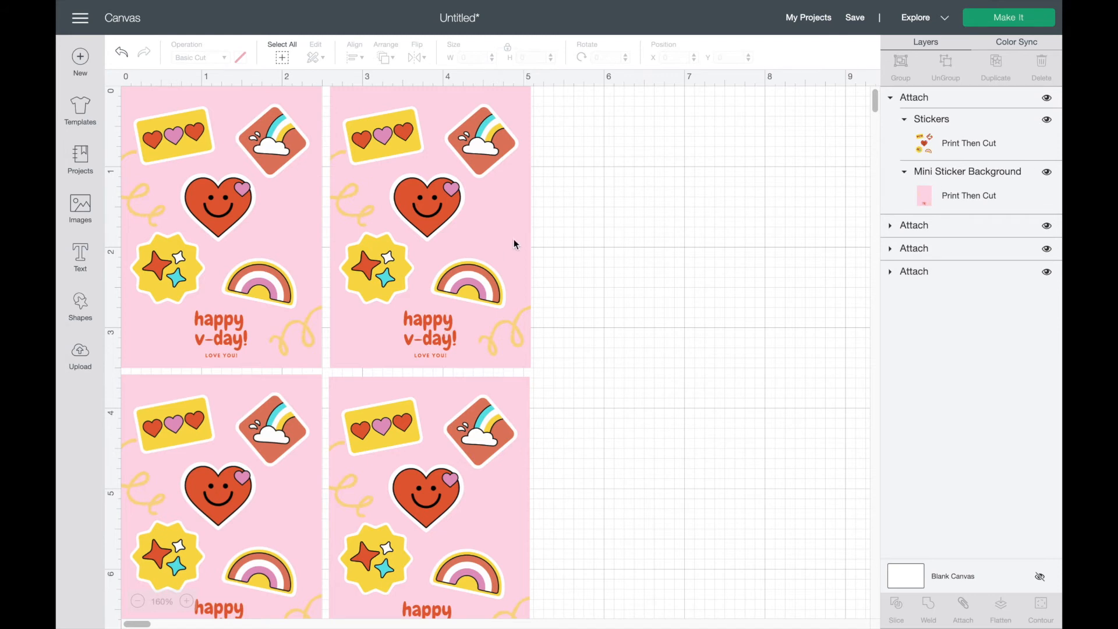
click(924, 198)
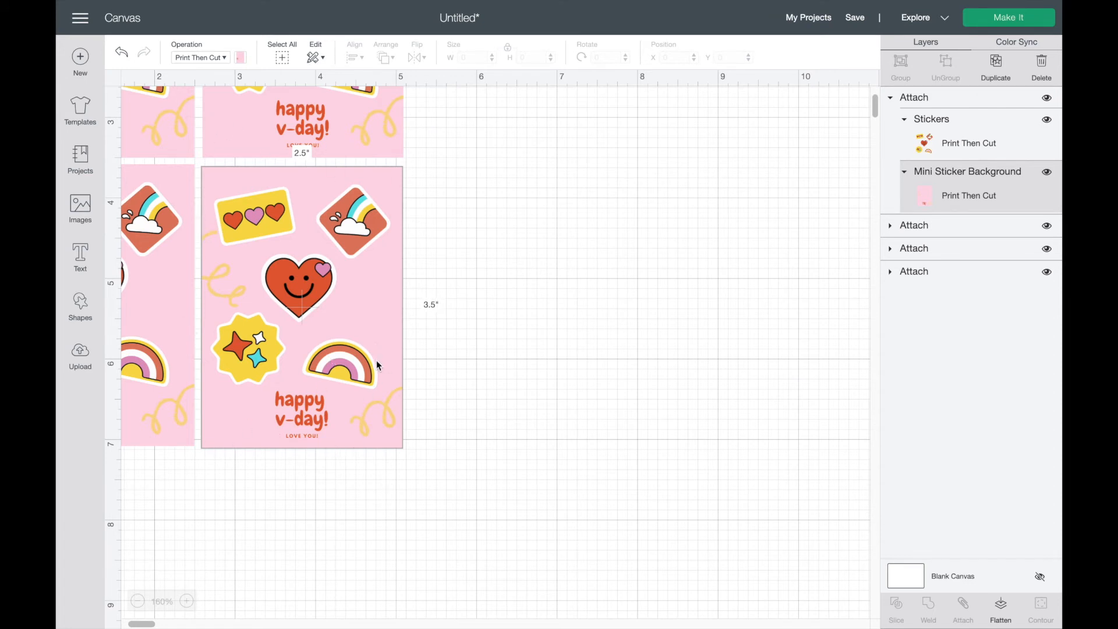
click(471, 367)
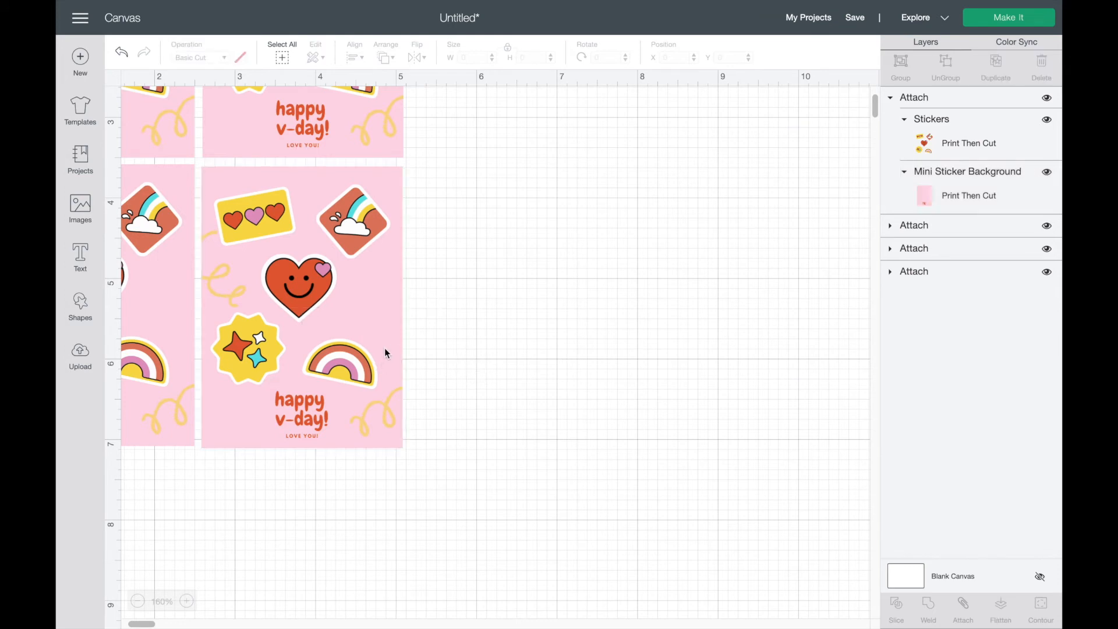
scroll(382, 349, left, 3)
scroll(382, 348, up, 3)
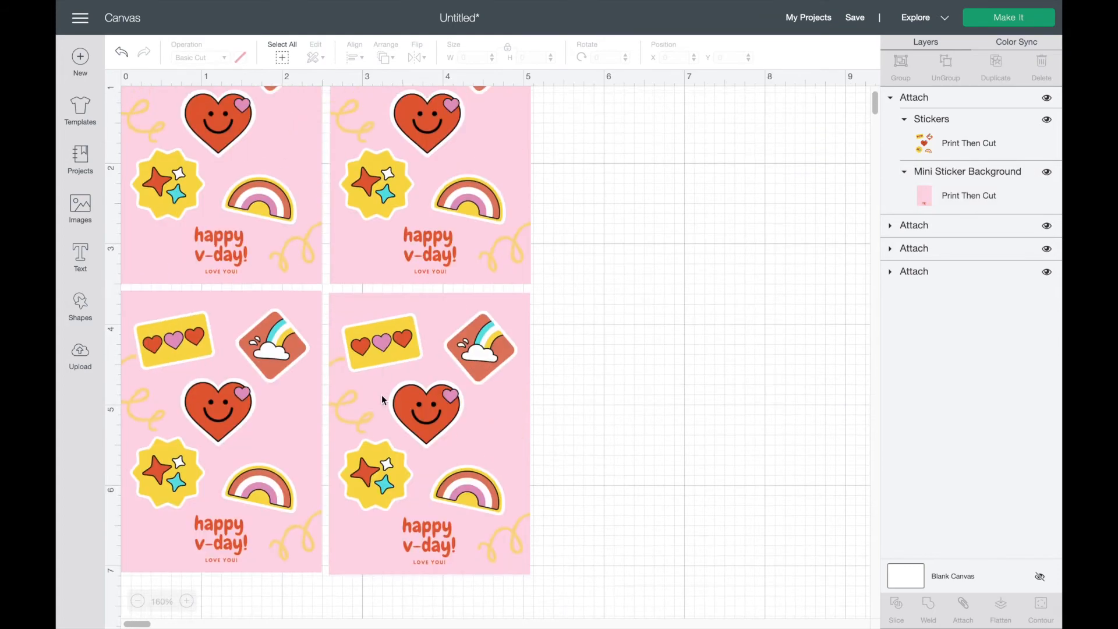
scroll(639, 401, down, 2)
Step: Group all four attached sticker sheets, look over the group's contents and collapse its layer
drag(569, 544, 115, 85)
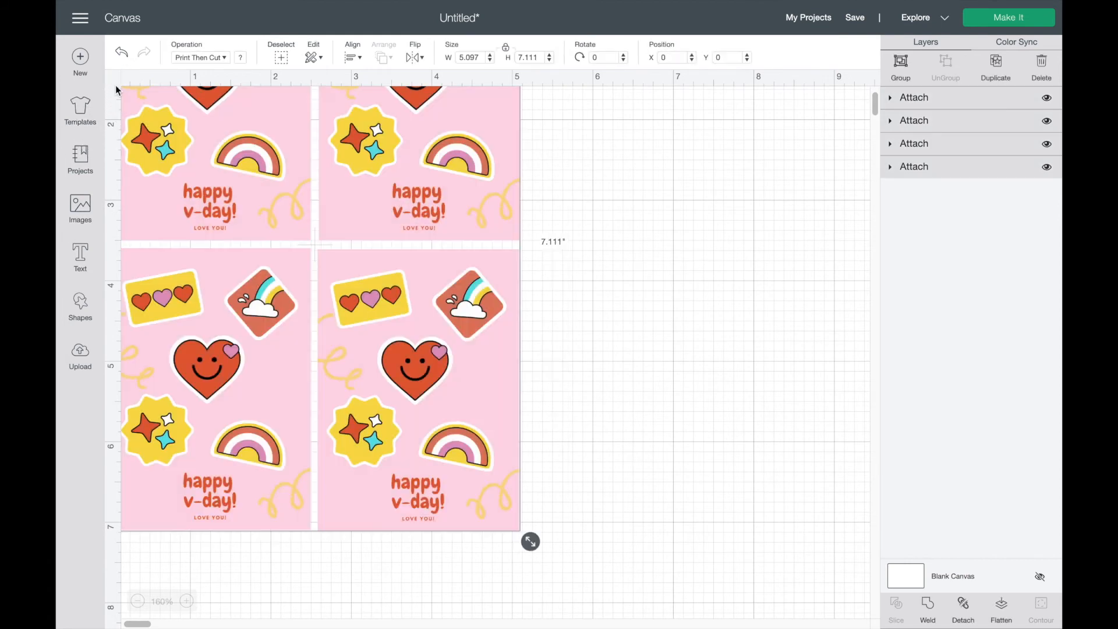
click(902, 64)
scroll(743, 251, up, 2)
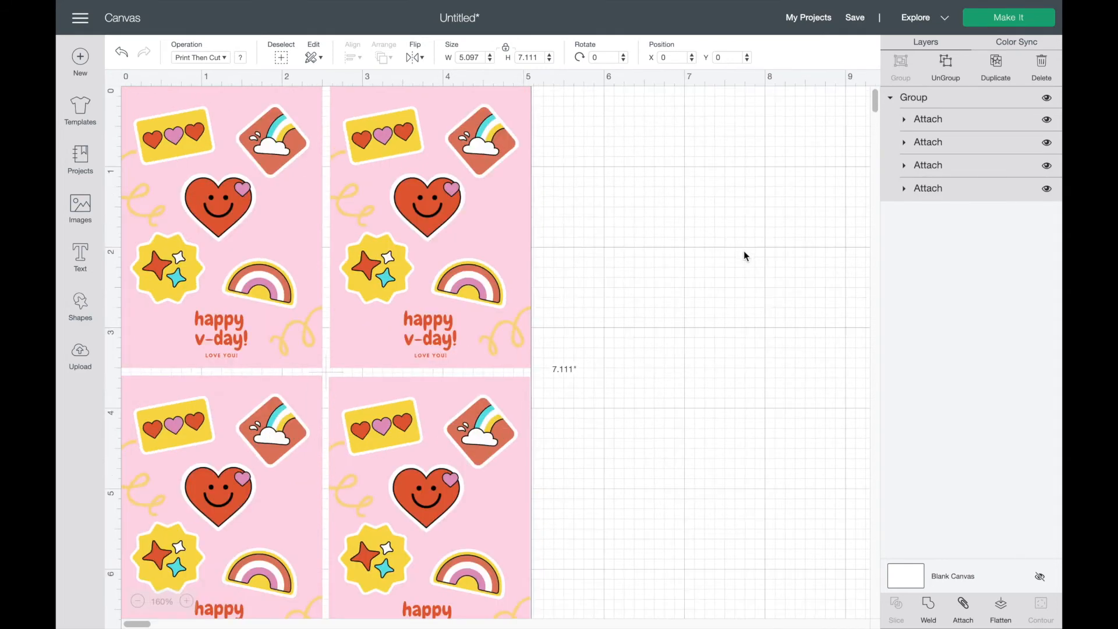
click(890, 100)
click(890, 100)
scroll(570, 164, right, 1)
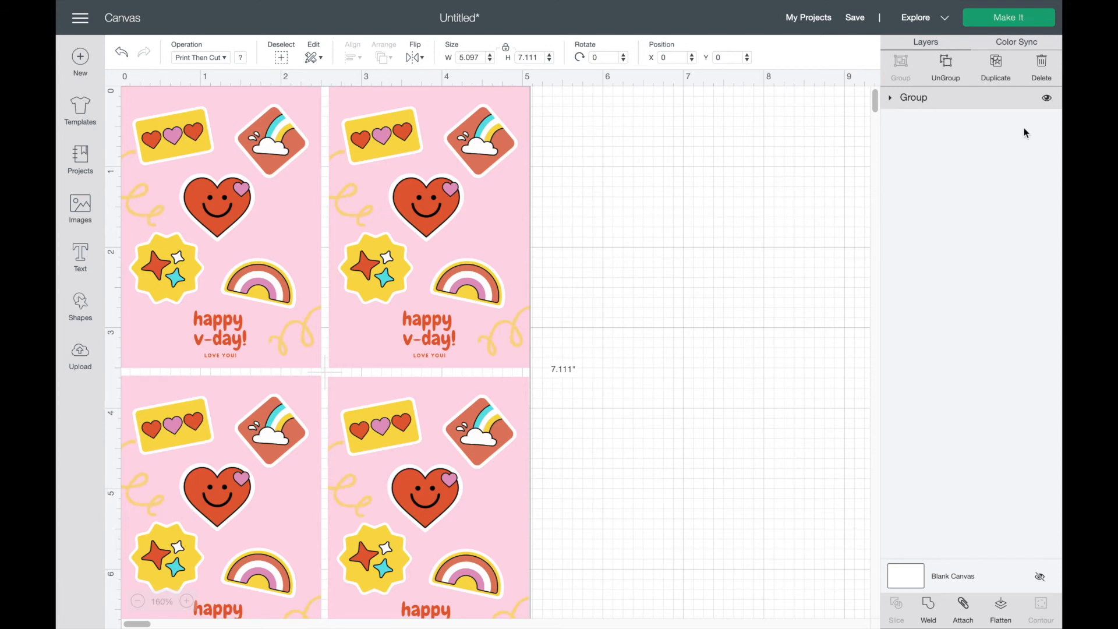
click(889, 100)
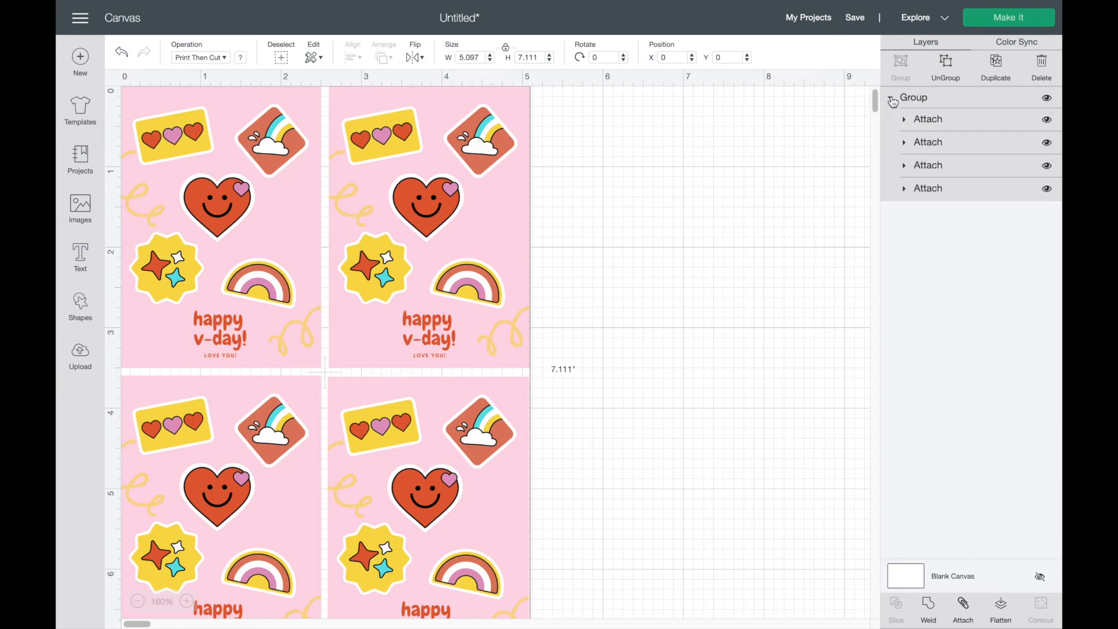
click(891, 101)
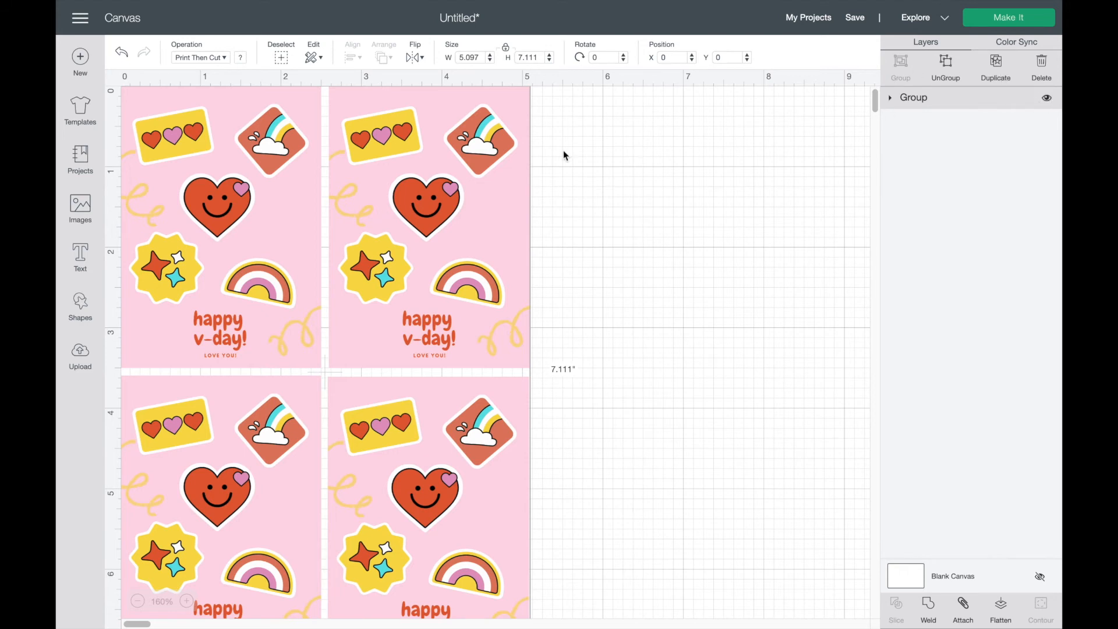
Step: Review the grouped four-sheet layout and send it on to the Print Then Cut mat preparation
click(618, 314)
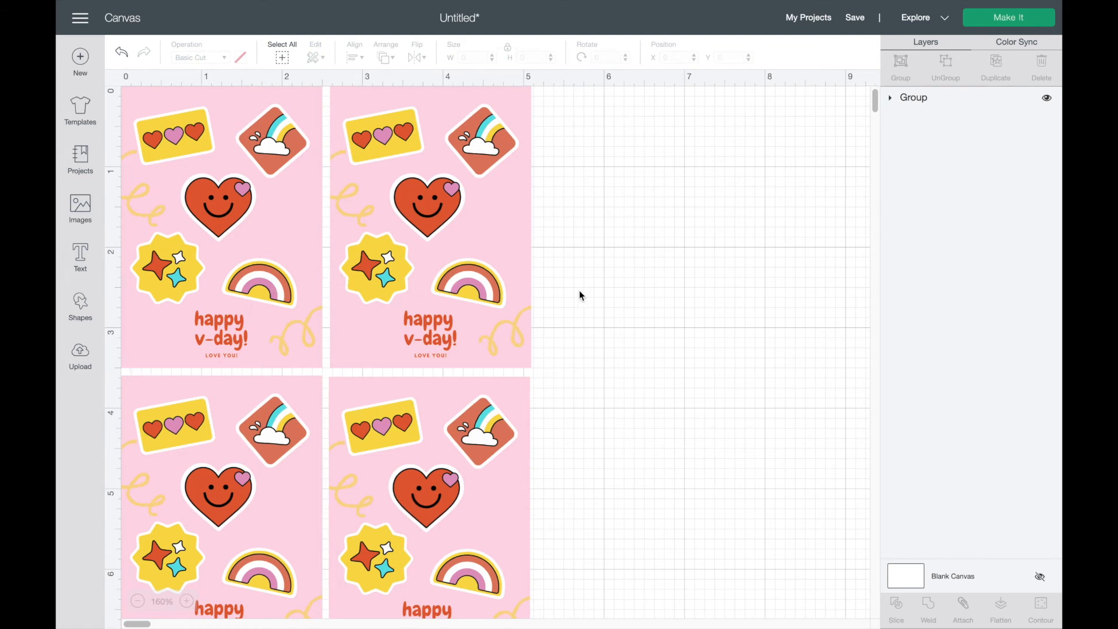
scroll(684, 469, down, 3)
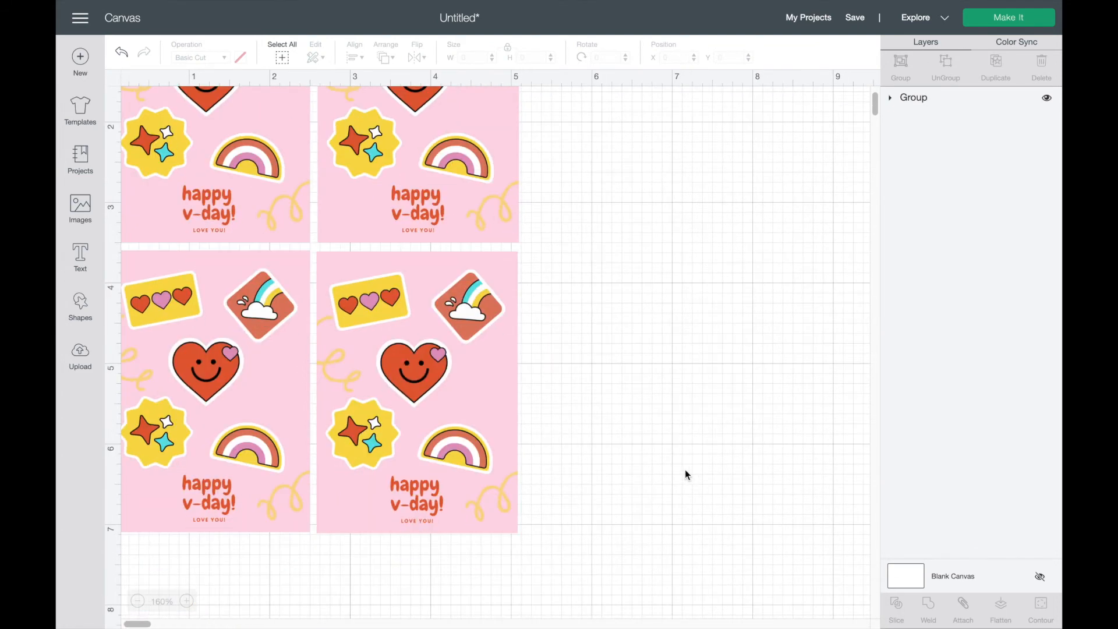
scroll(684, 471, down, 2)
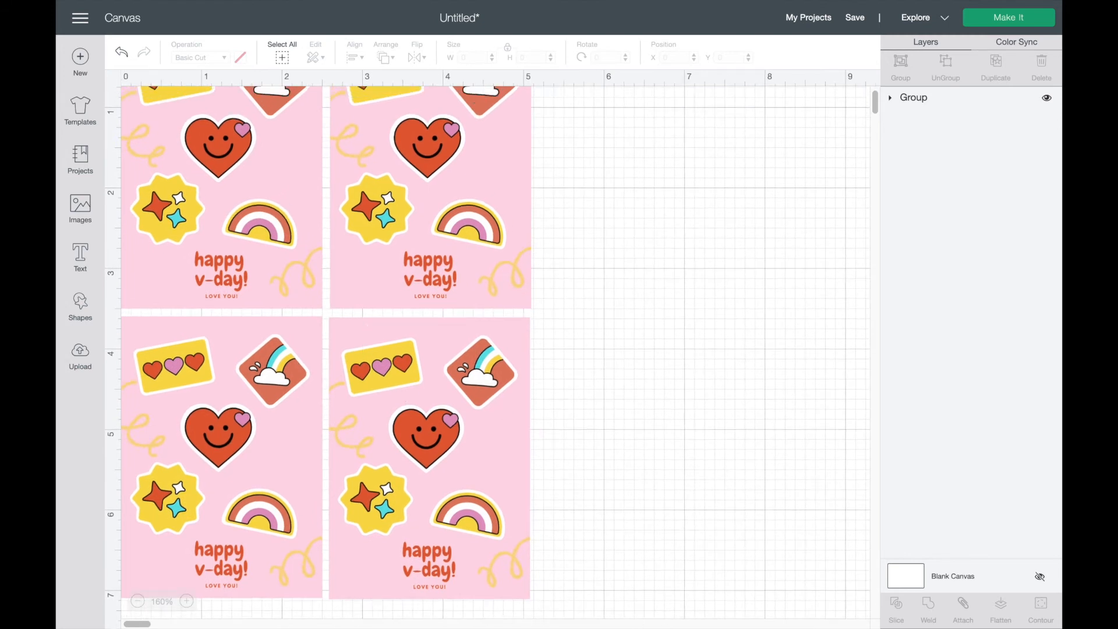
scroll(491, 306, up, 3)
click(491, 306)
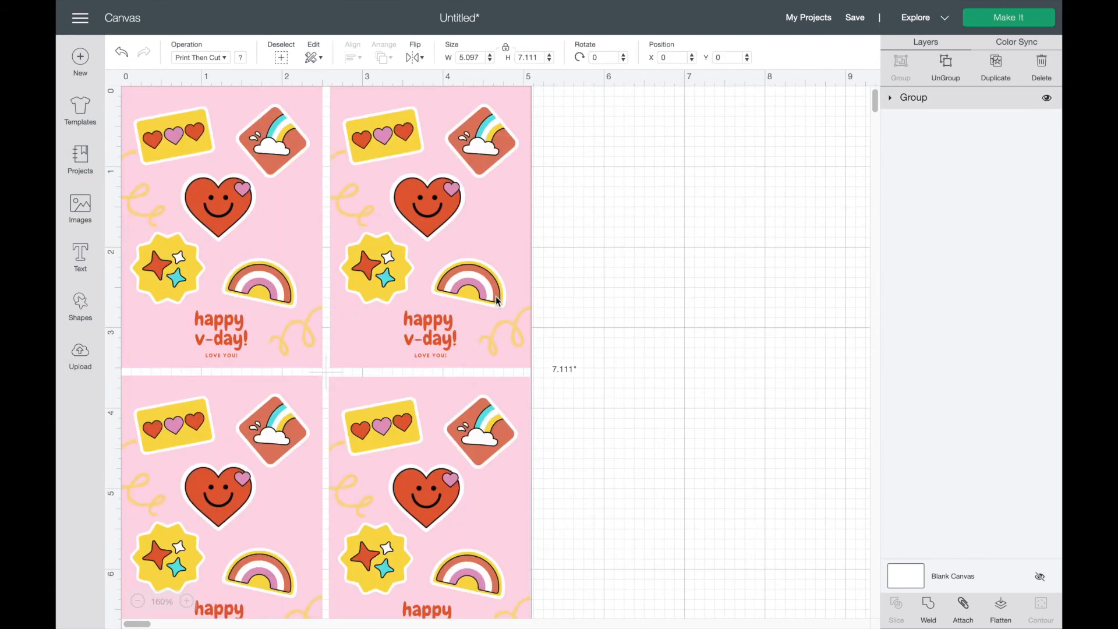
scroll(837, 72, down, 1)
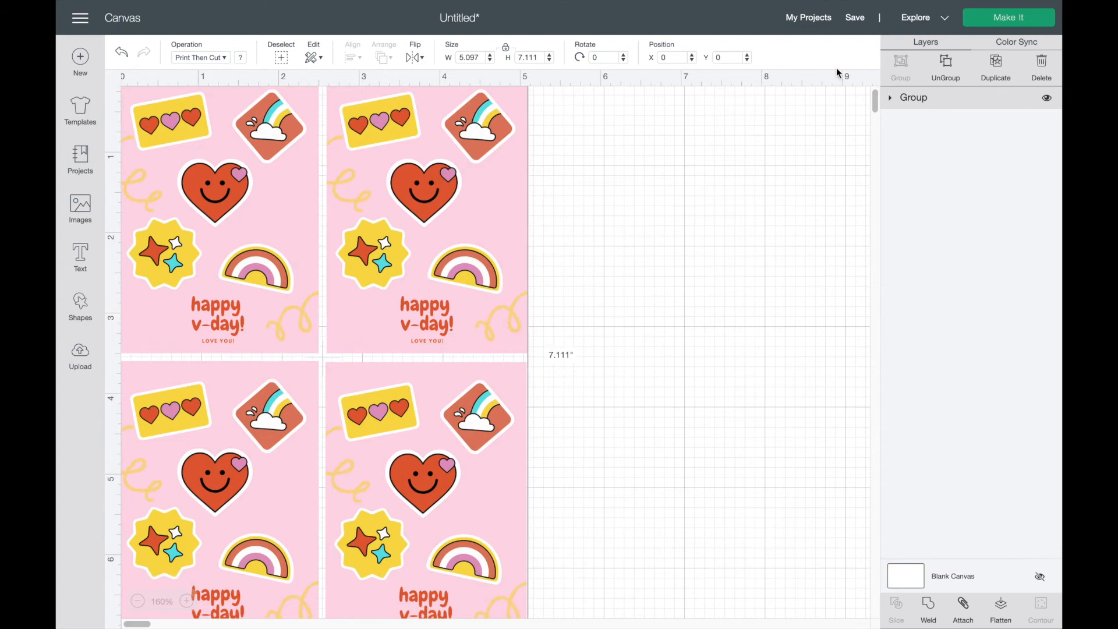
click(1002, 19)
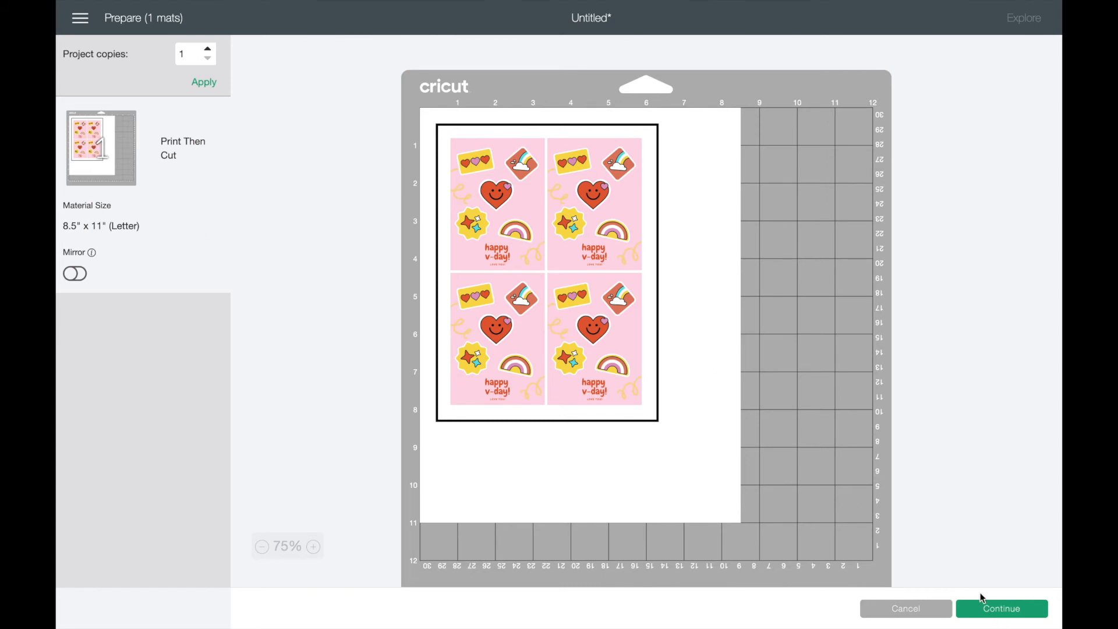
Step: Send the four-sheet mat to the printer with Use System Dialog turned on and Add Bleed turned off
click(997, 610)
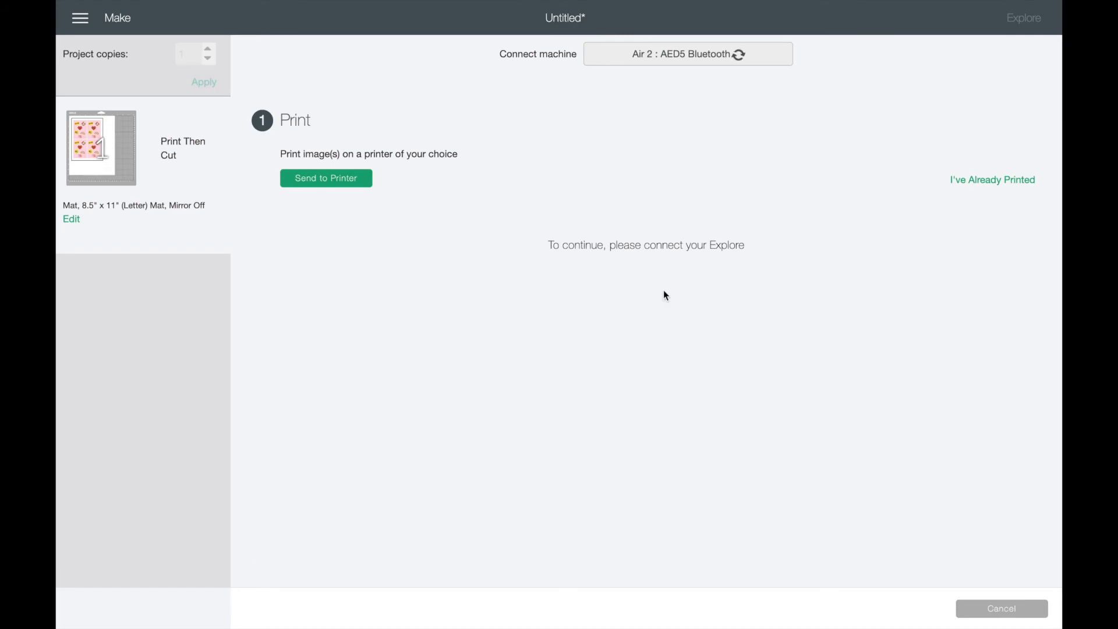
click(358, 179)
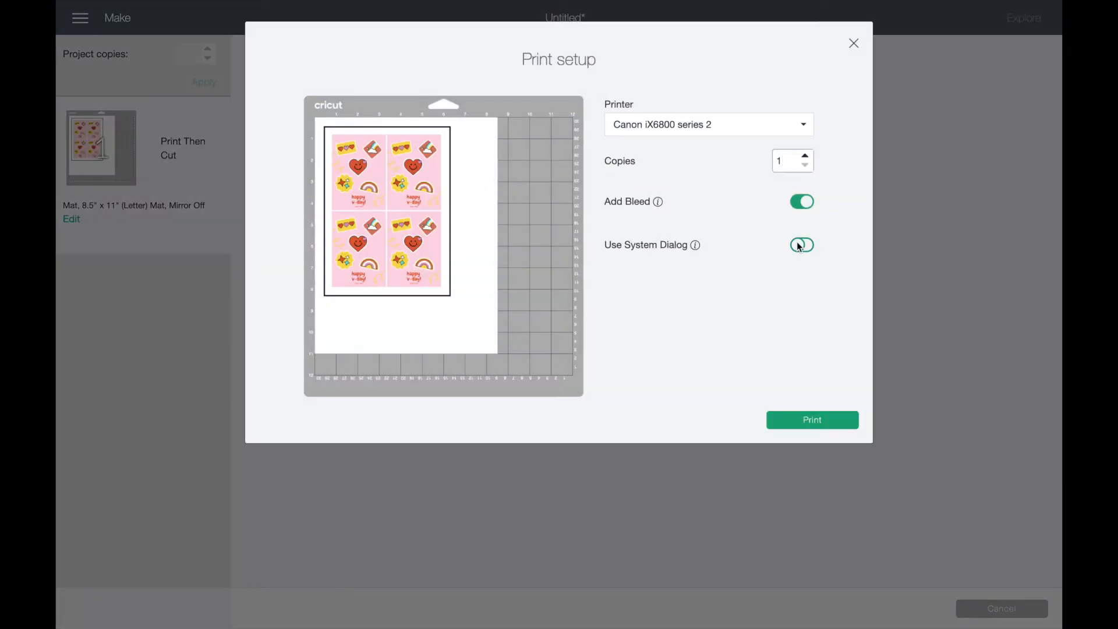
click(809, 246)
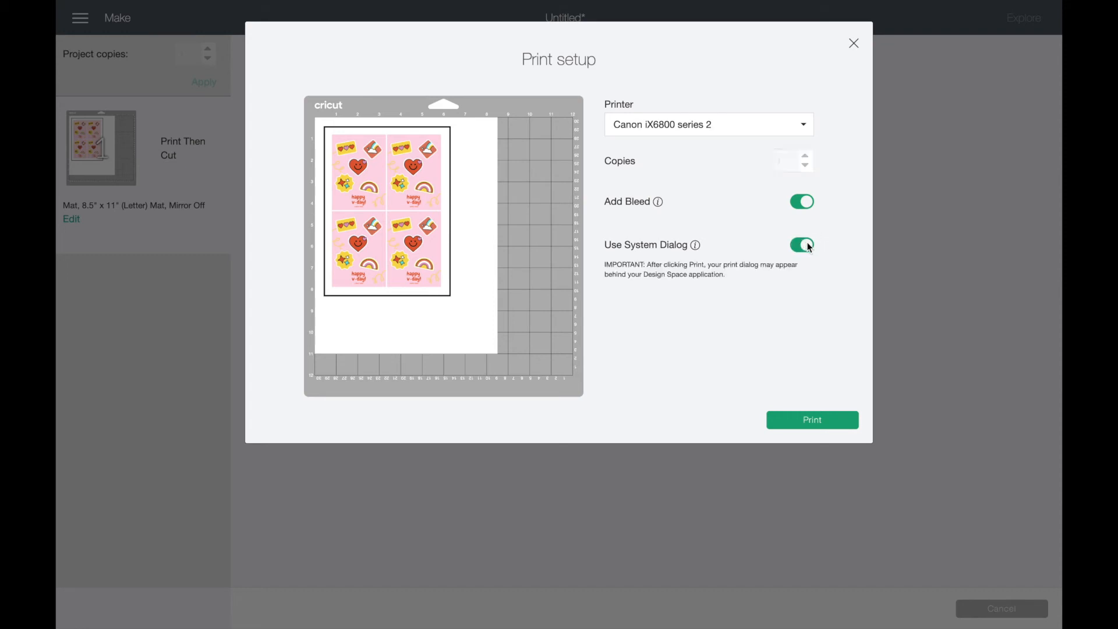
click(798, 205)
click(800, 424)
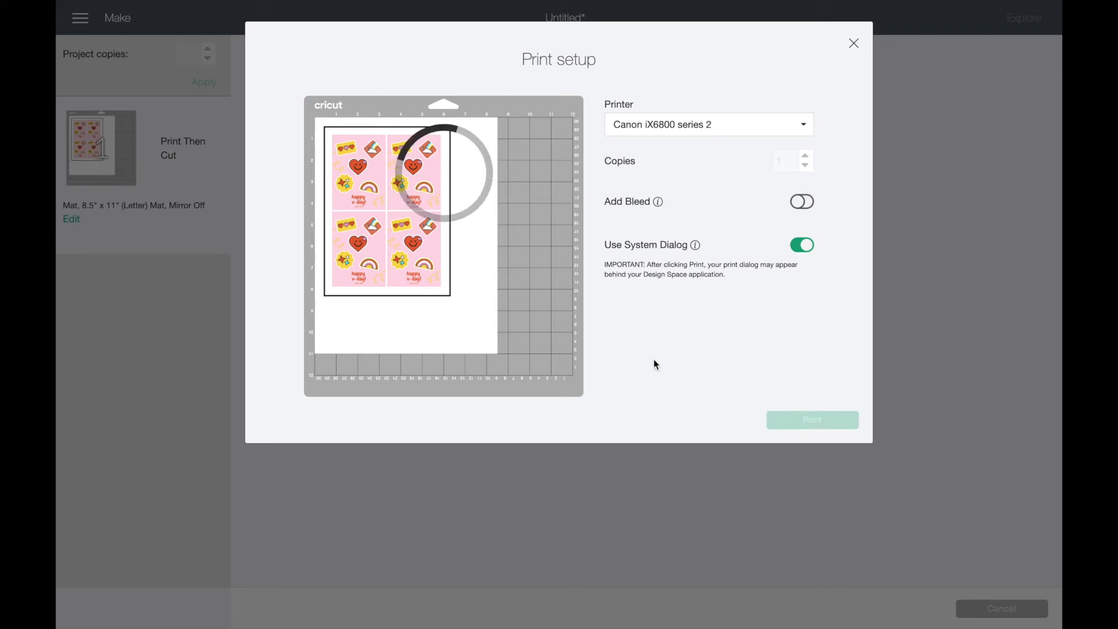
Step: Bring up the system print dialog hidden behind Cricut Design Space and print with the Fine Printing on Plain Paper preset
key(ctrl+Up)
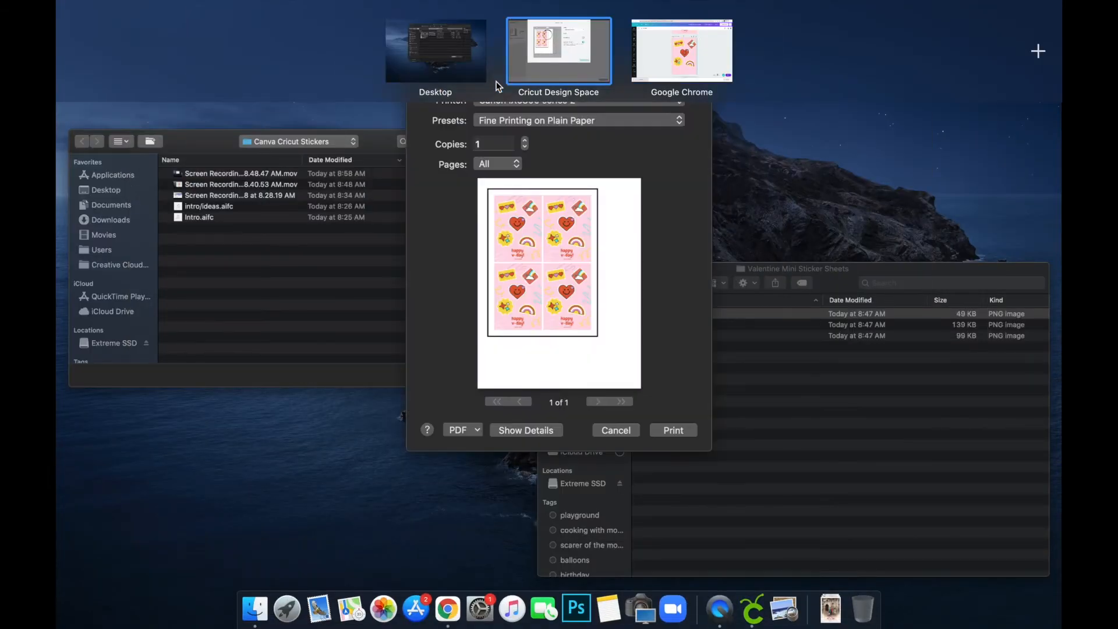
click(670, 229)
click(548, 121)
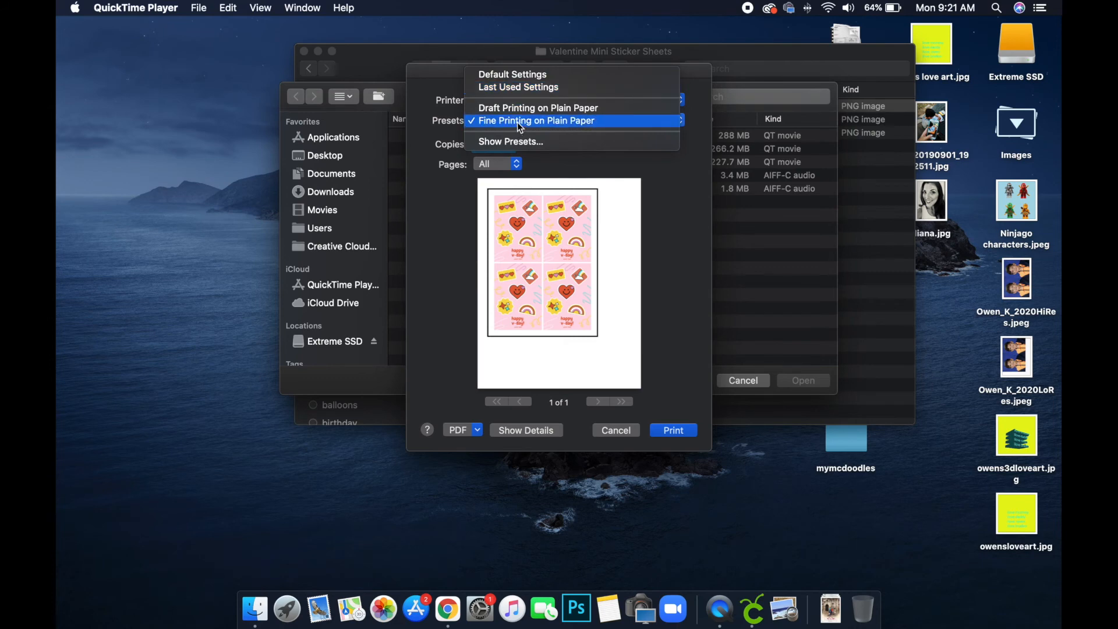
click(669, 430)
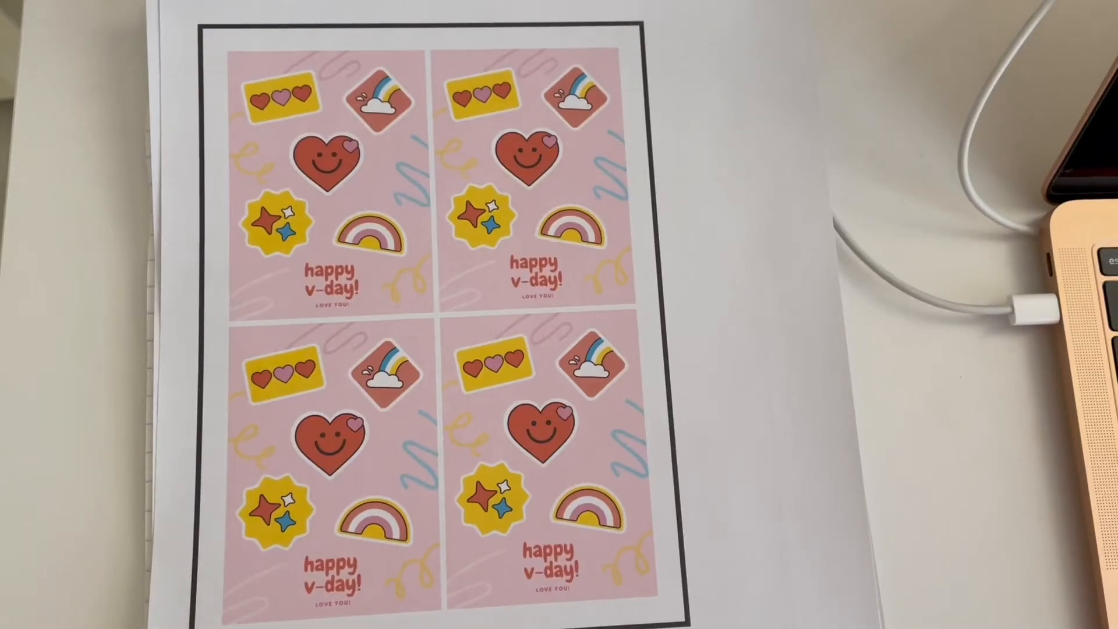